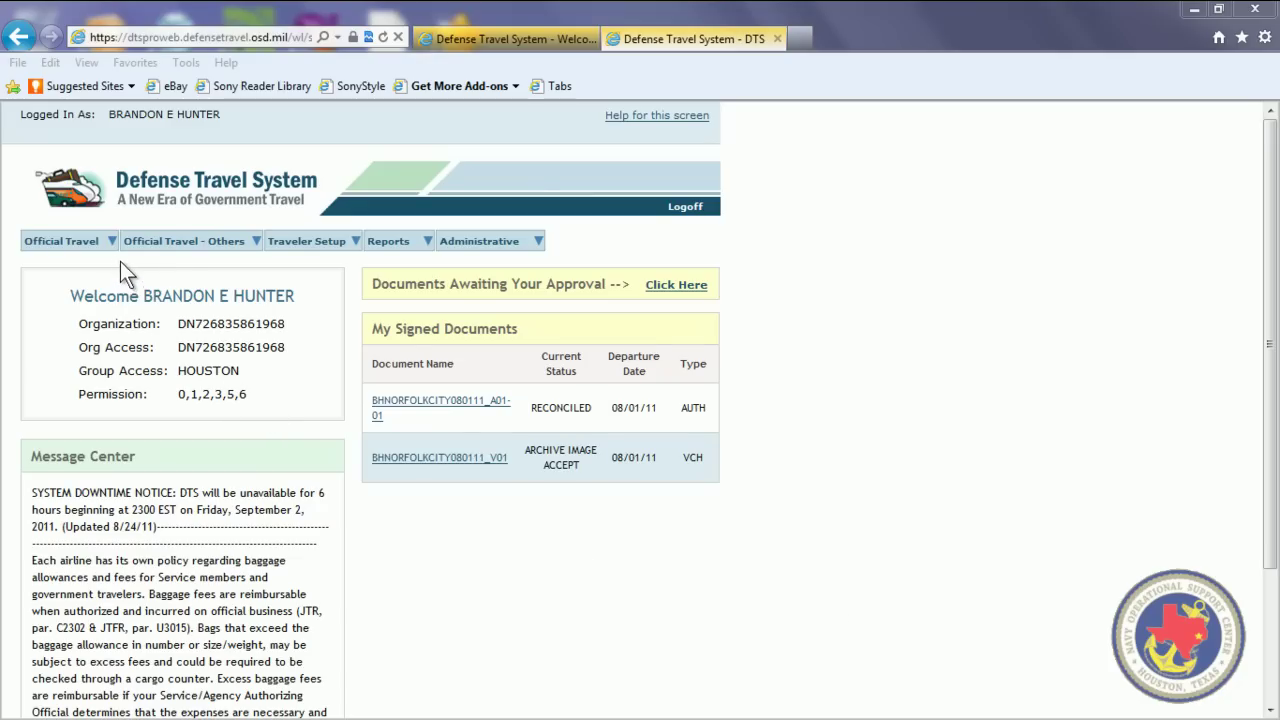
Go to Official Travel > Authorizations/Orders to list the traveler's three existing authorizations
mouse_move(112, 244)
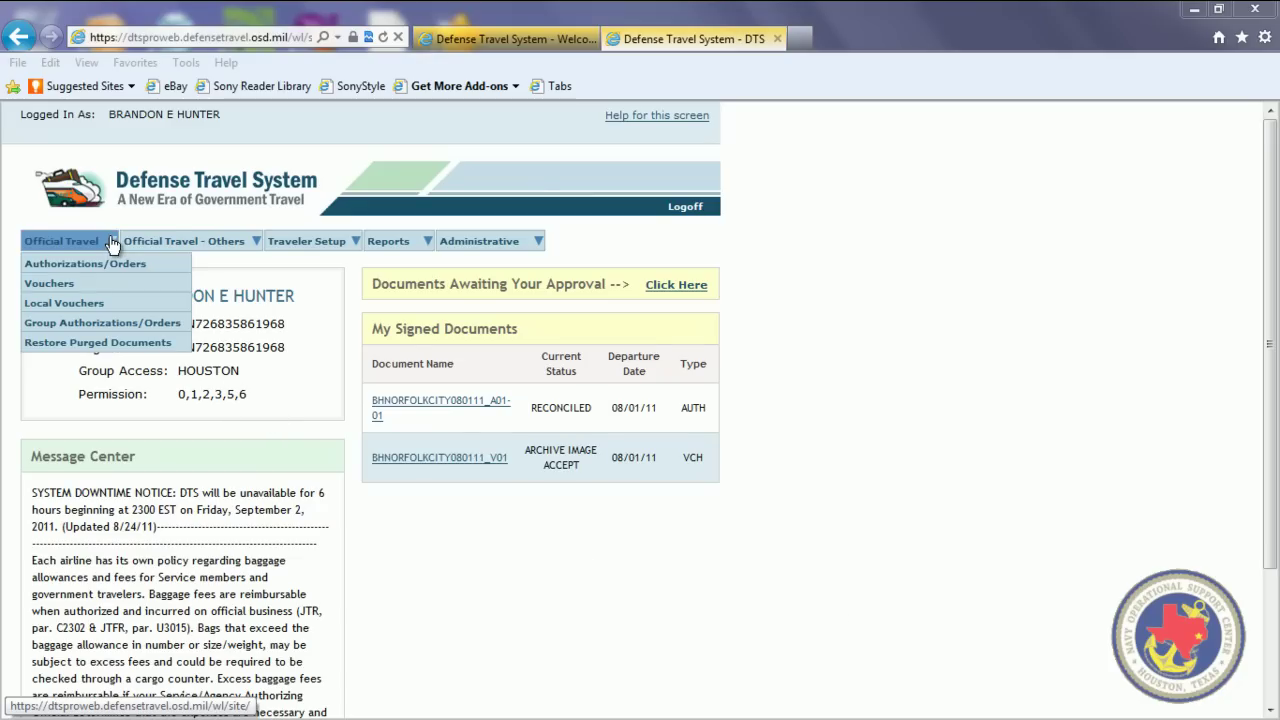
click(178, 268)
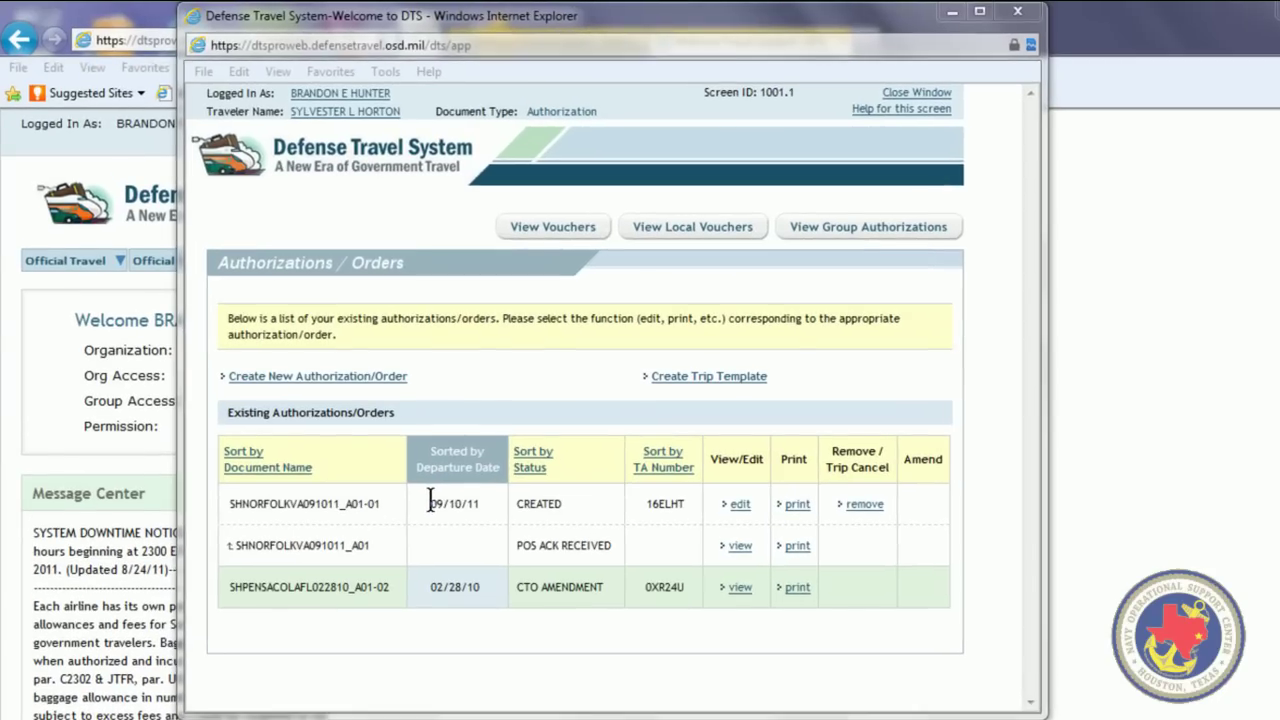
drag(397, 466, 475, 556)
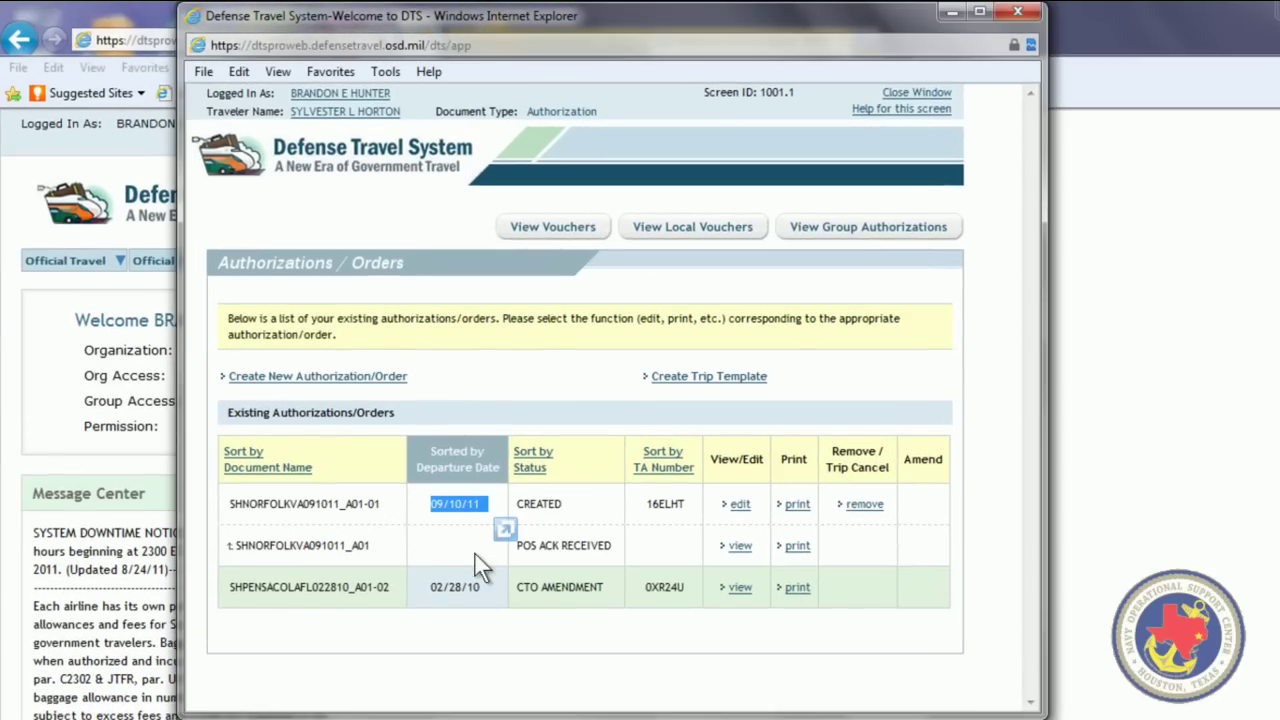
click(678, 504)
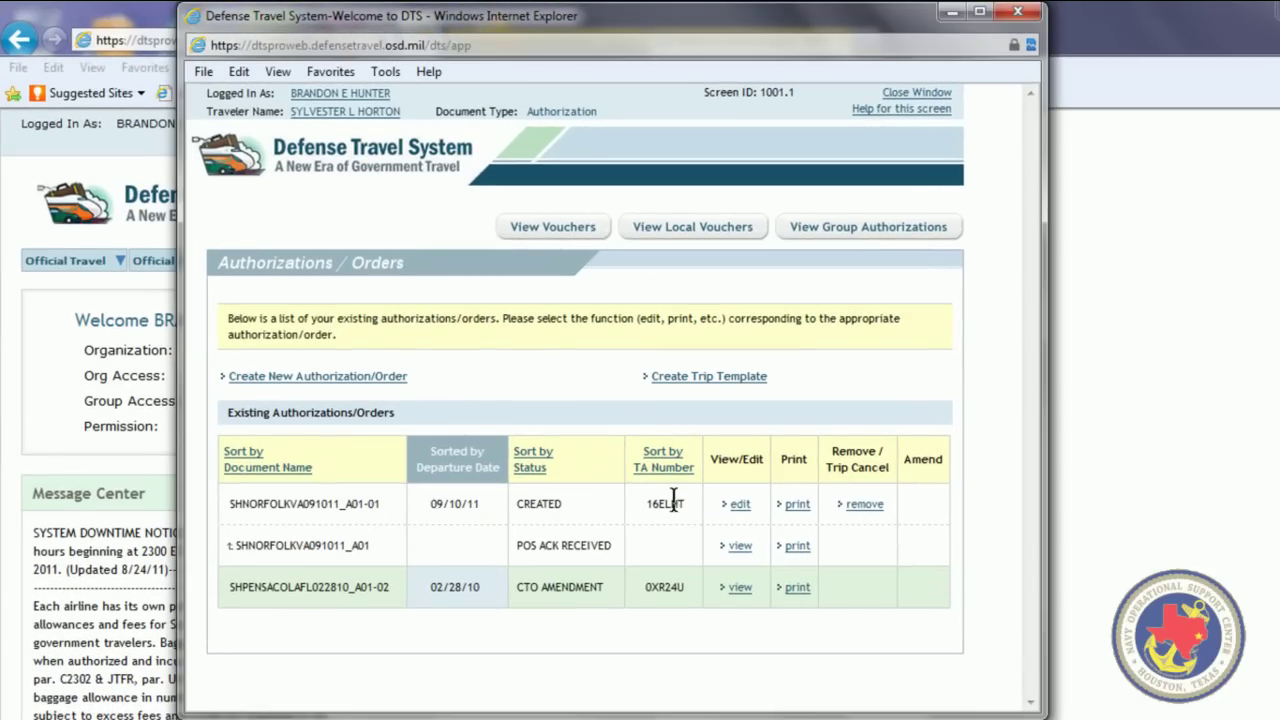
Edit authorization SHNORFOLKVA091011_A01-01 and scroll through its Preview Trip, then return to the top
click(741, 511)
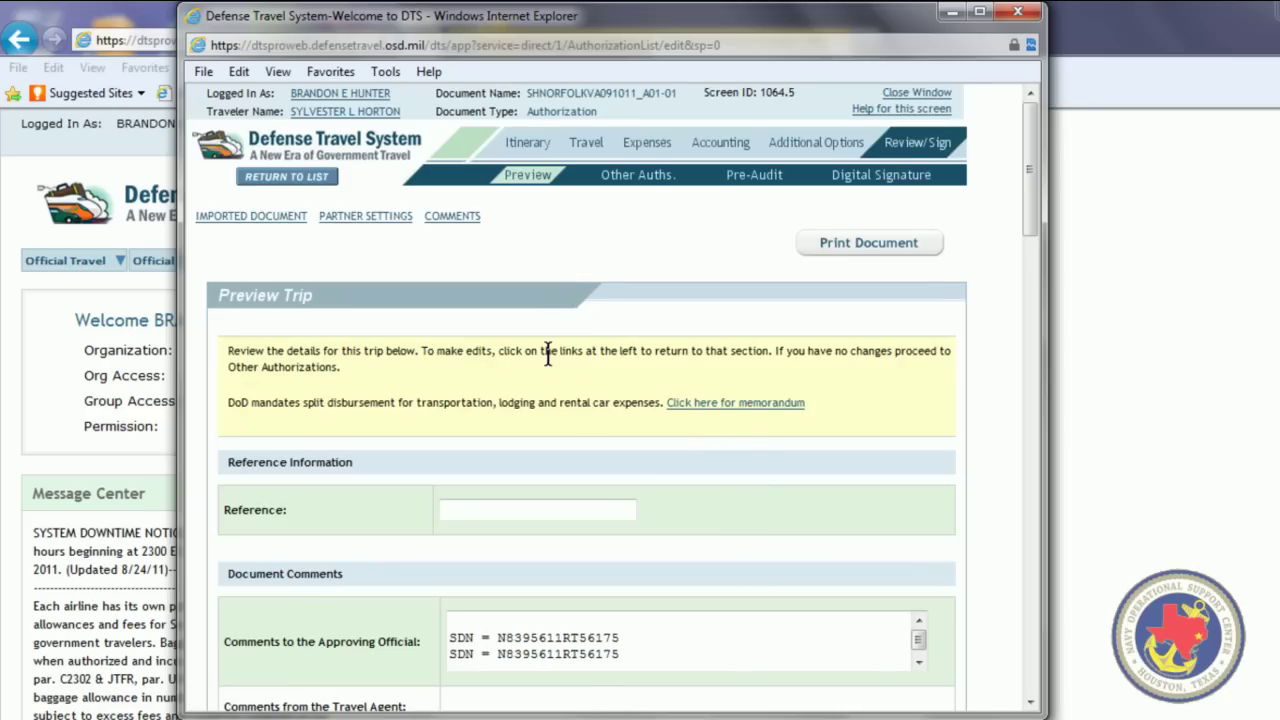
scroll(550, 365, down, 6)
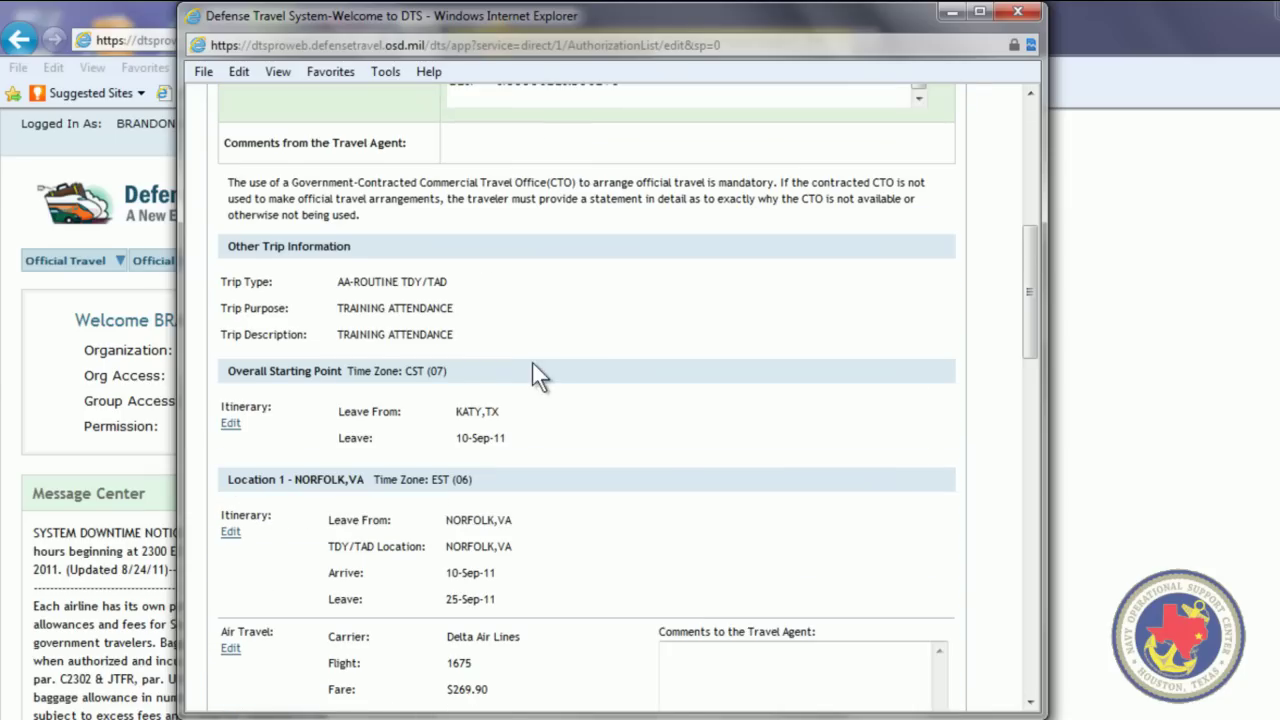
scroll(589, 345, down, 6)
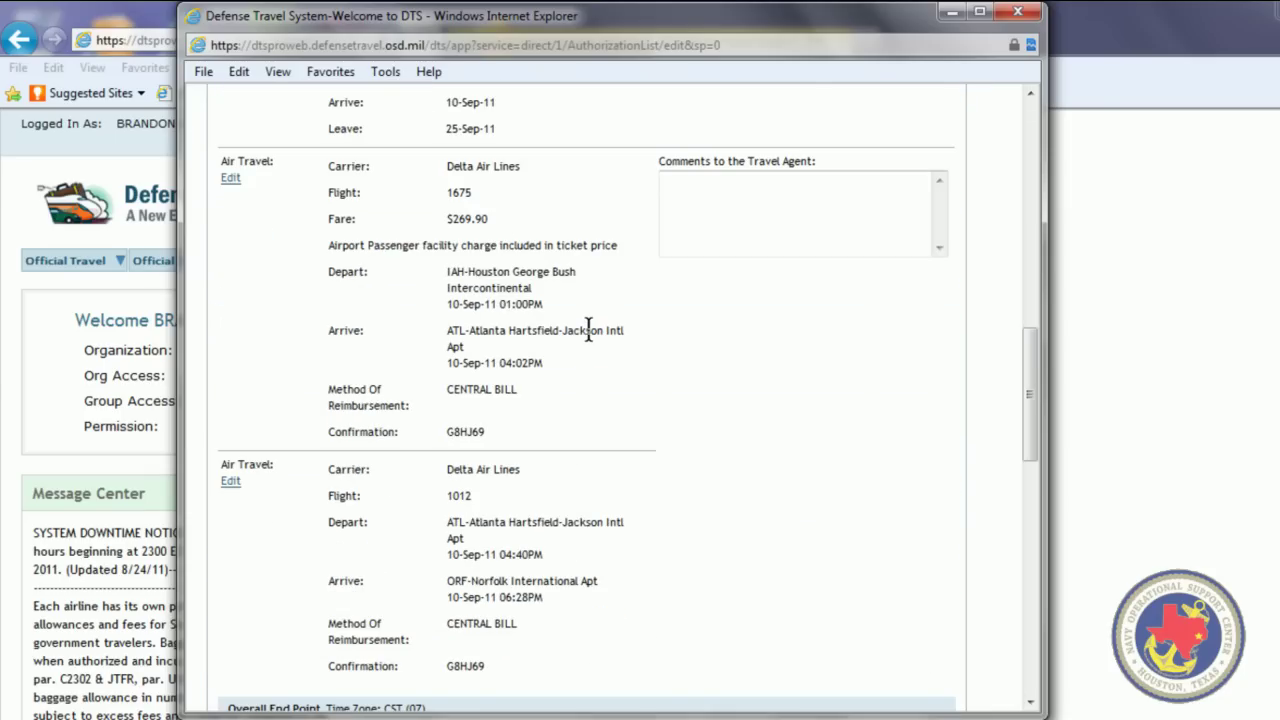
scroll(592, 340, down, 6)
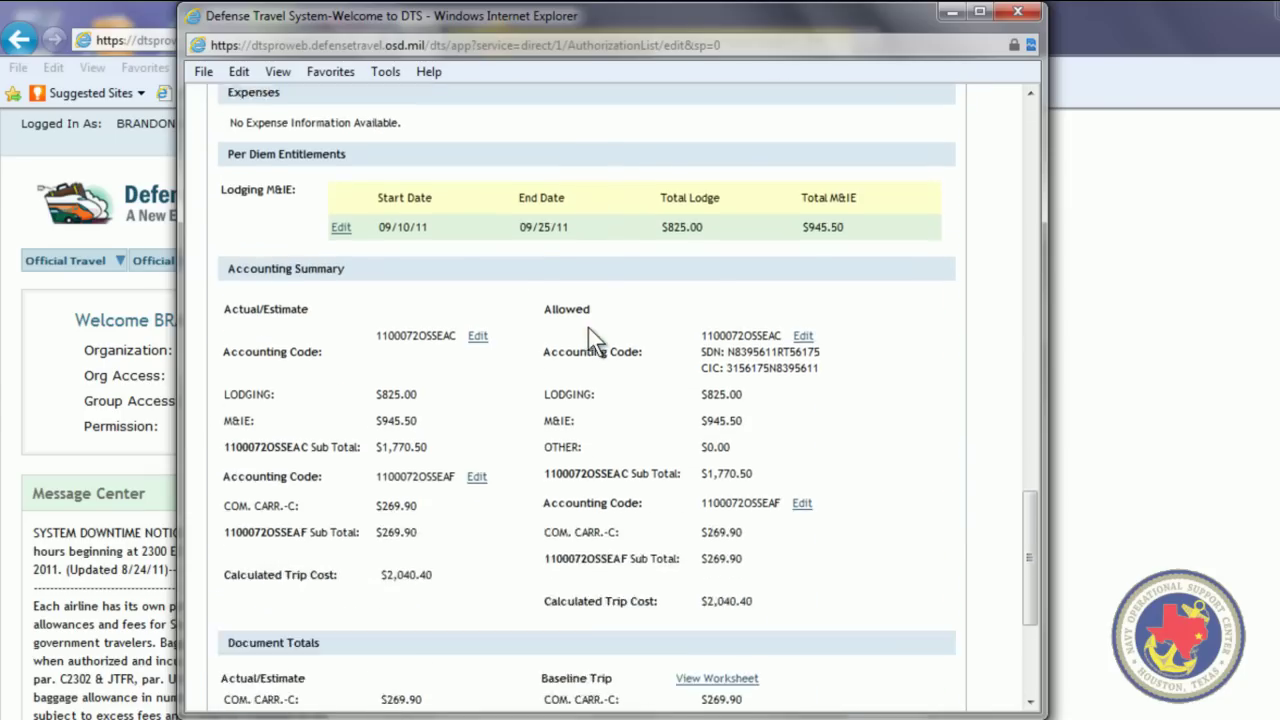
scroll(588, 327, down, 1)
key(Home)
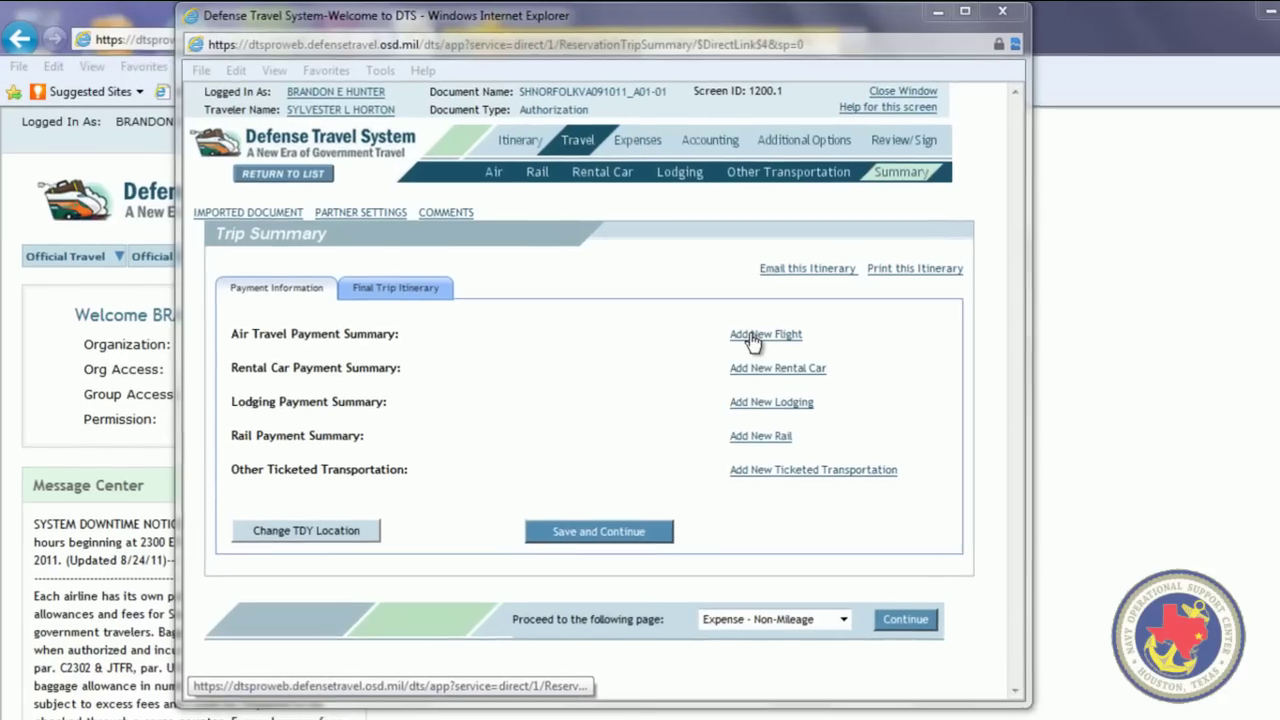
Add a new flight, bringing up the IAH-to-ORF air search for 09/10/2011
click(752, 336)
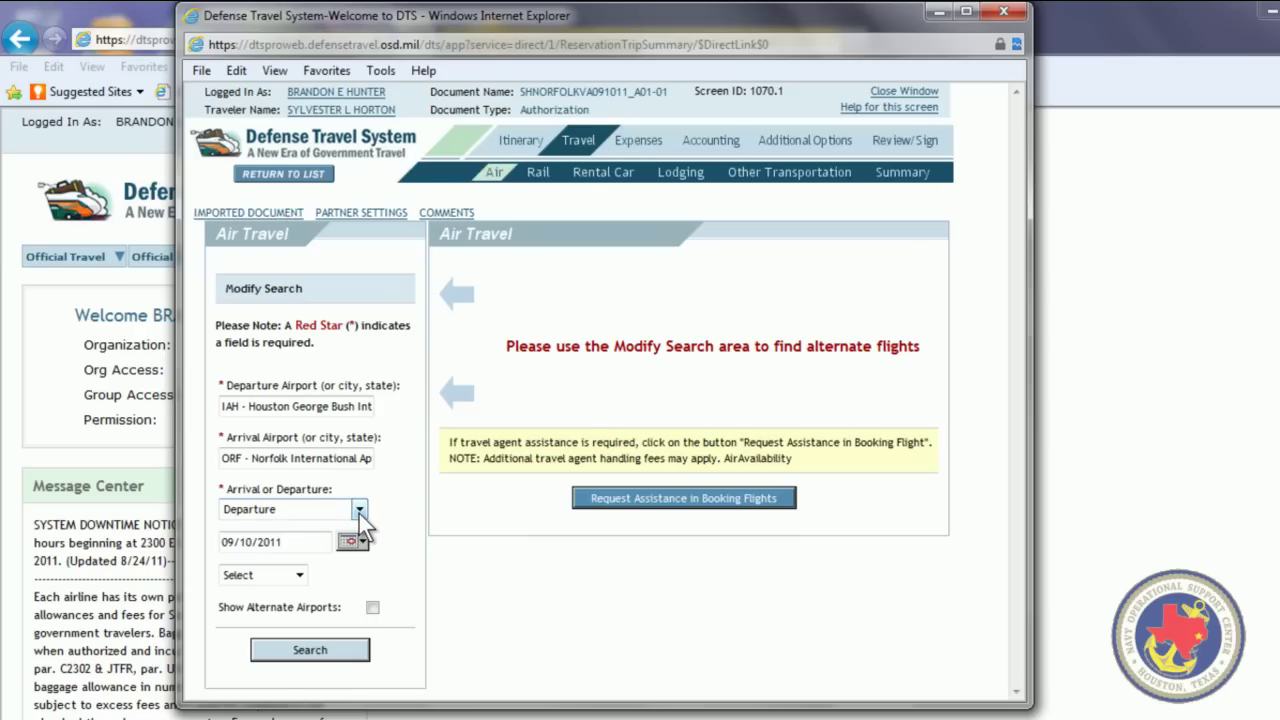
Search IAH–ORF flights by departure time at 01:00 PM on 09/10/2011
click(359, 511)
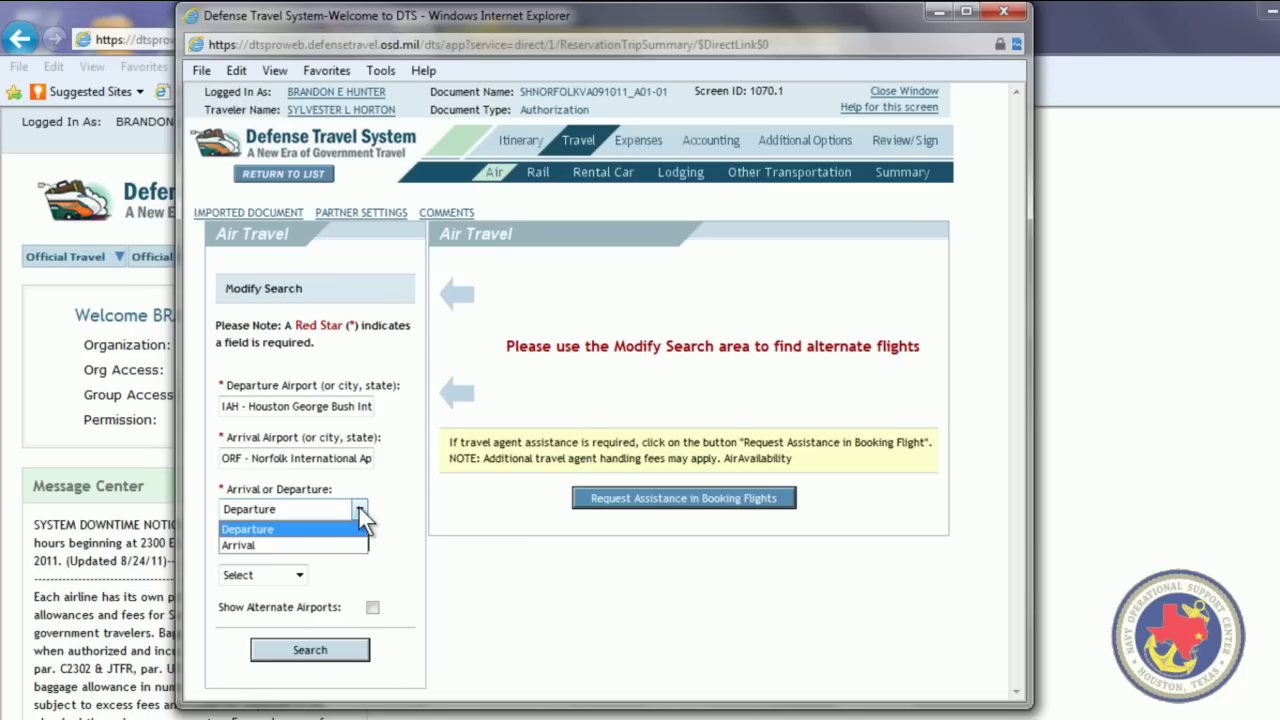
click(359, 507)
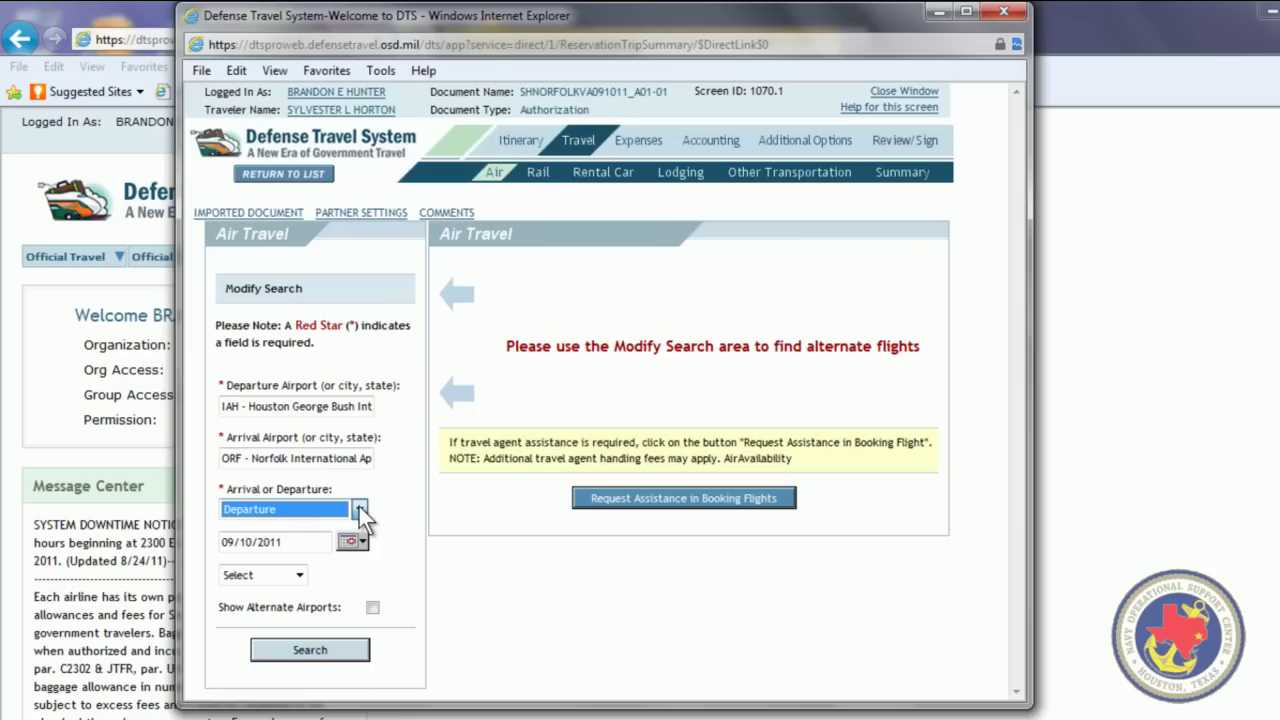
click(299, 576)
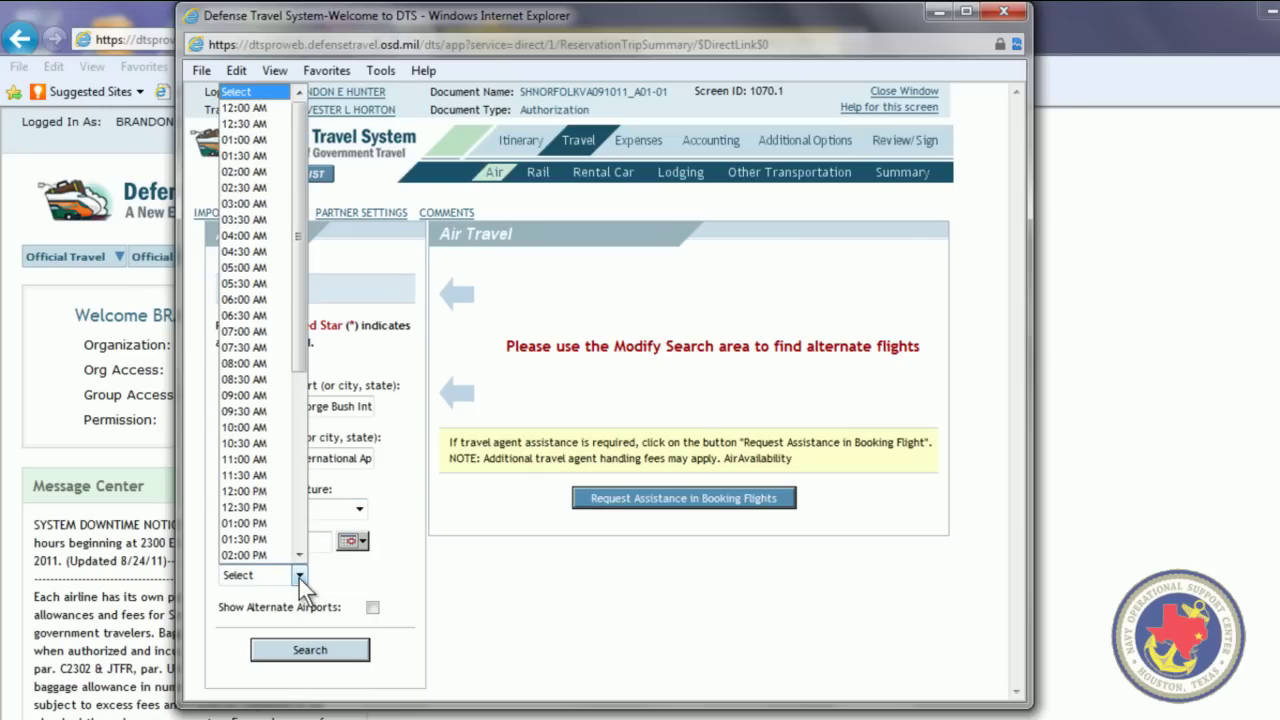
scroll(272, 471, down, 1)
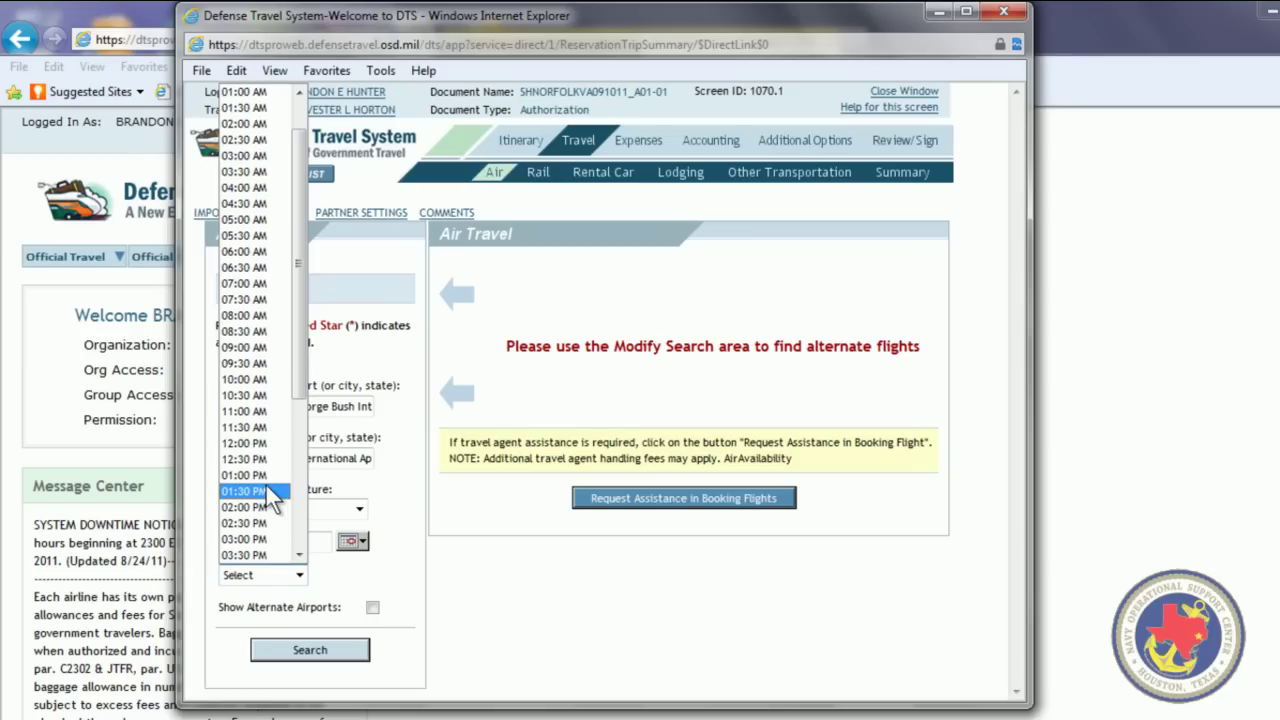
click(267, 479)
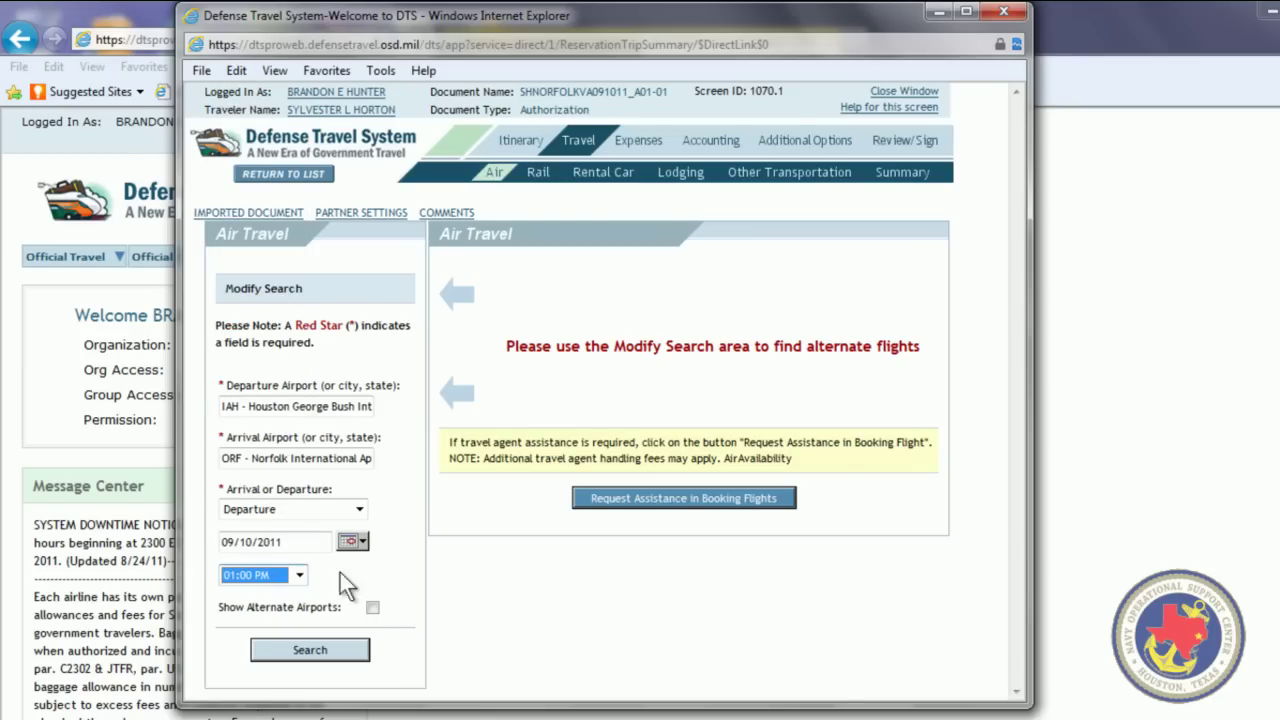
click(304, 648)
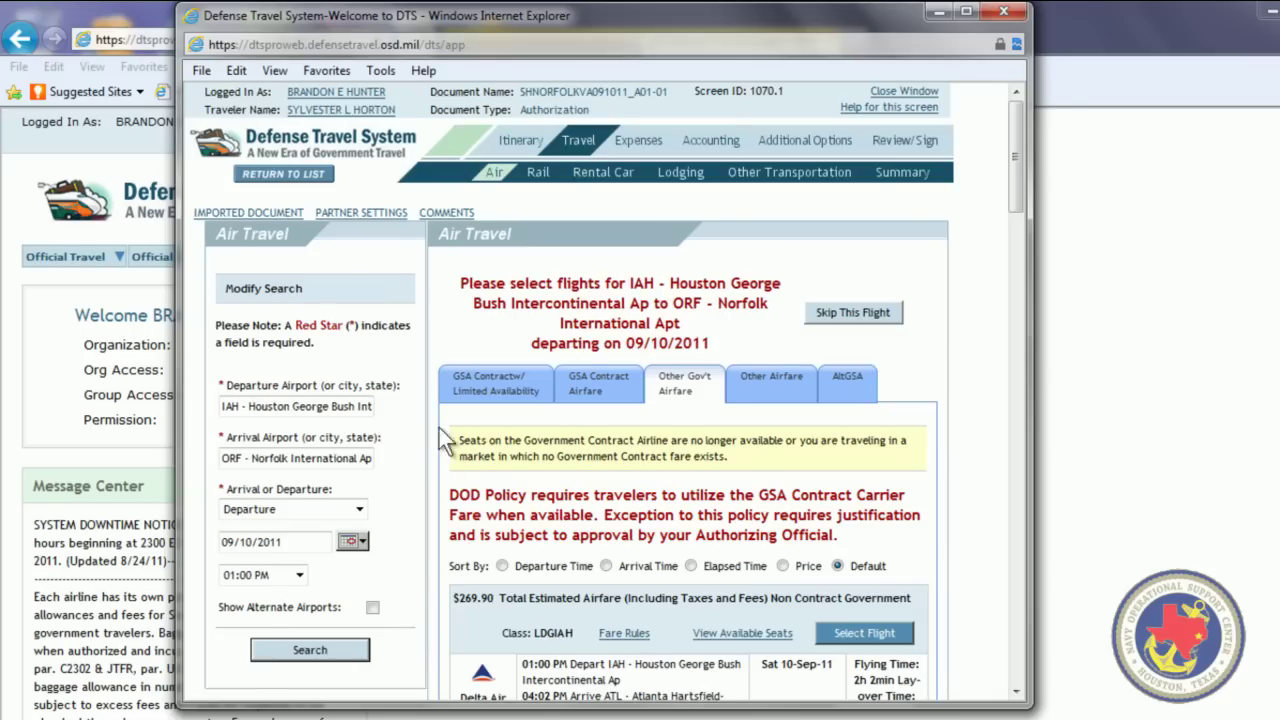
Check both GSA Contract fare tabs, find no flights, and return to Other Gov't Airfare results
scroll(431, 414, down, 1)
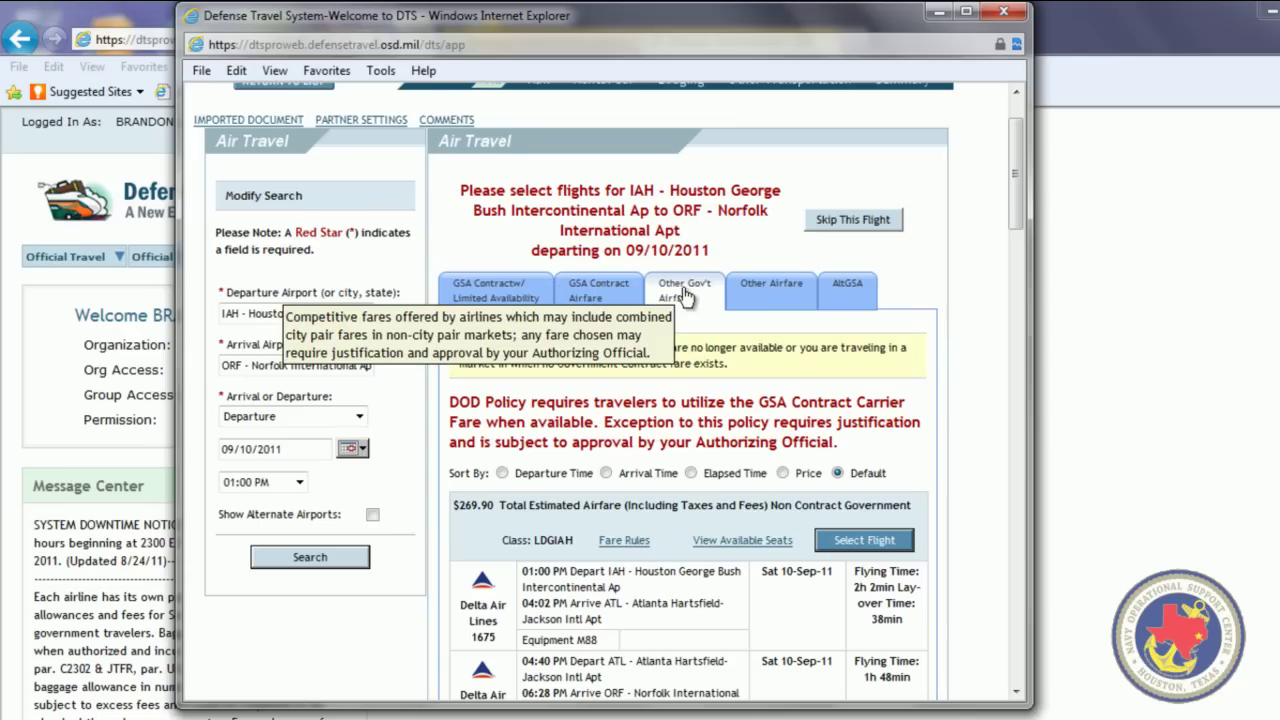
scroll(685, 295, down, 2)
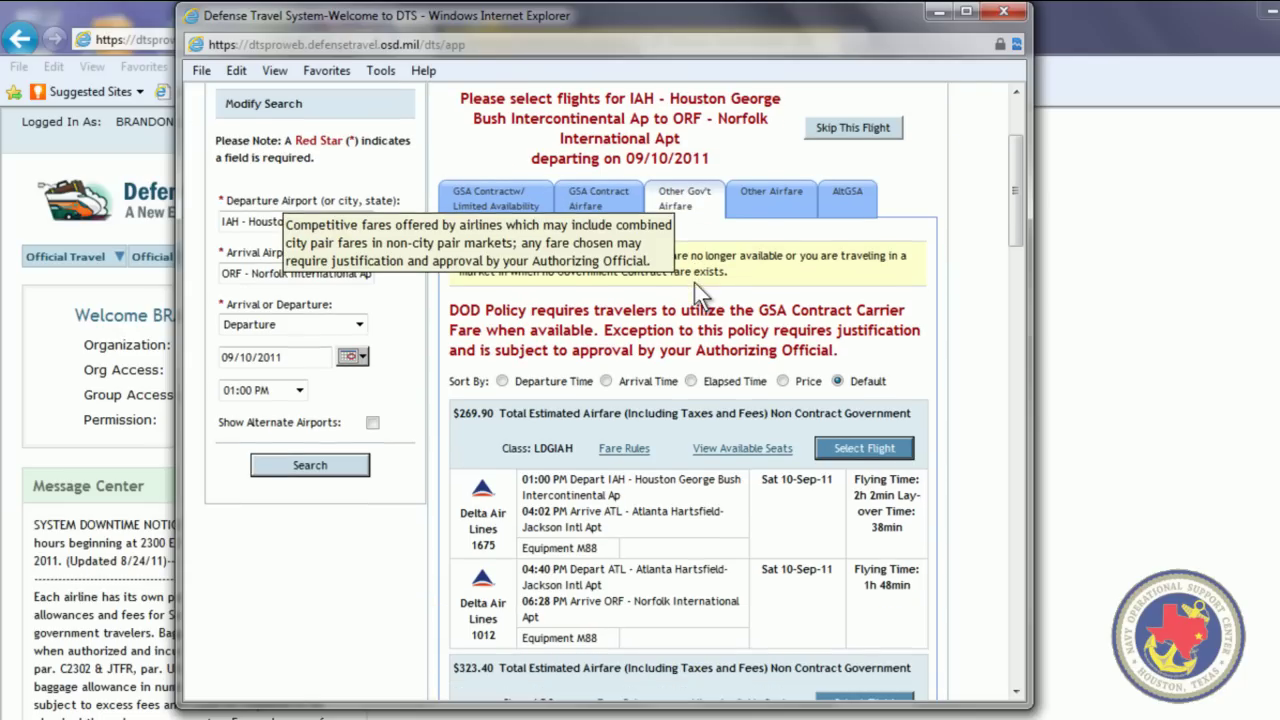
click(609, 200)
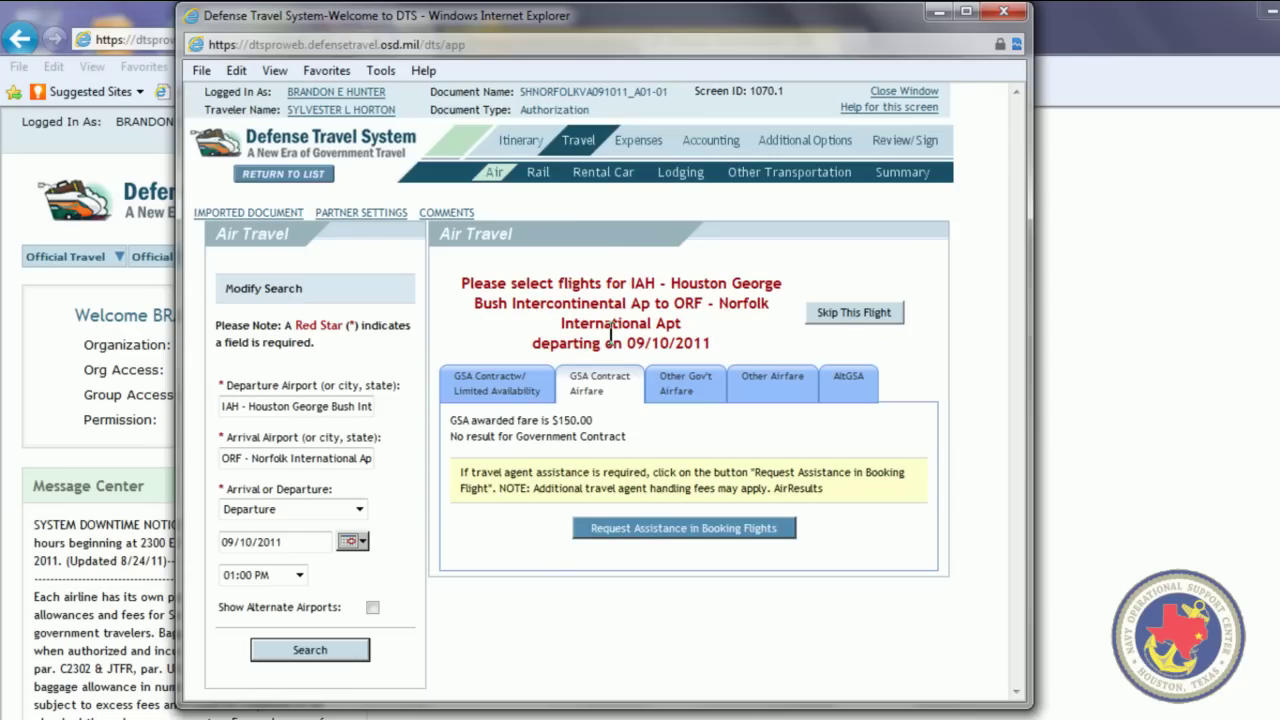
click(540, 387)
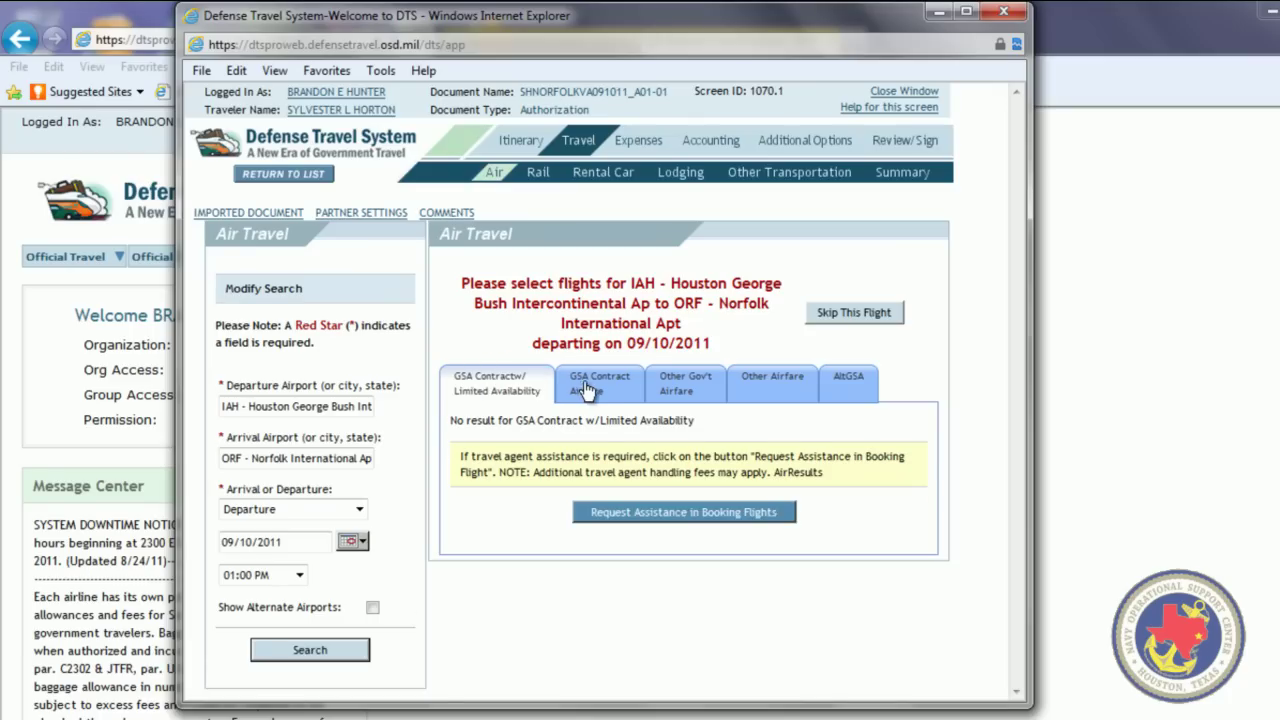
click(594, 388)
click(668, 390)
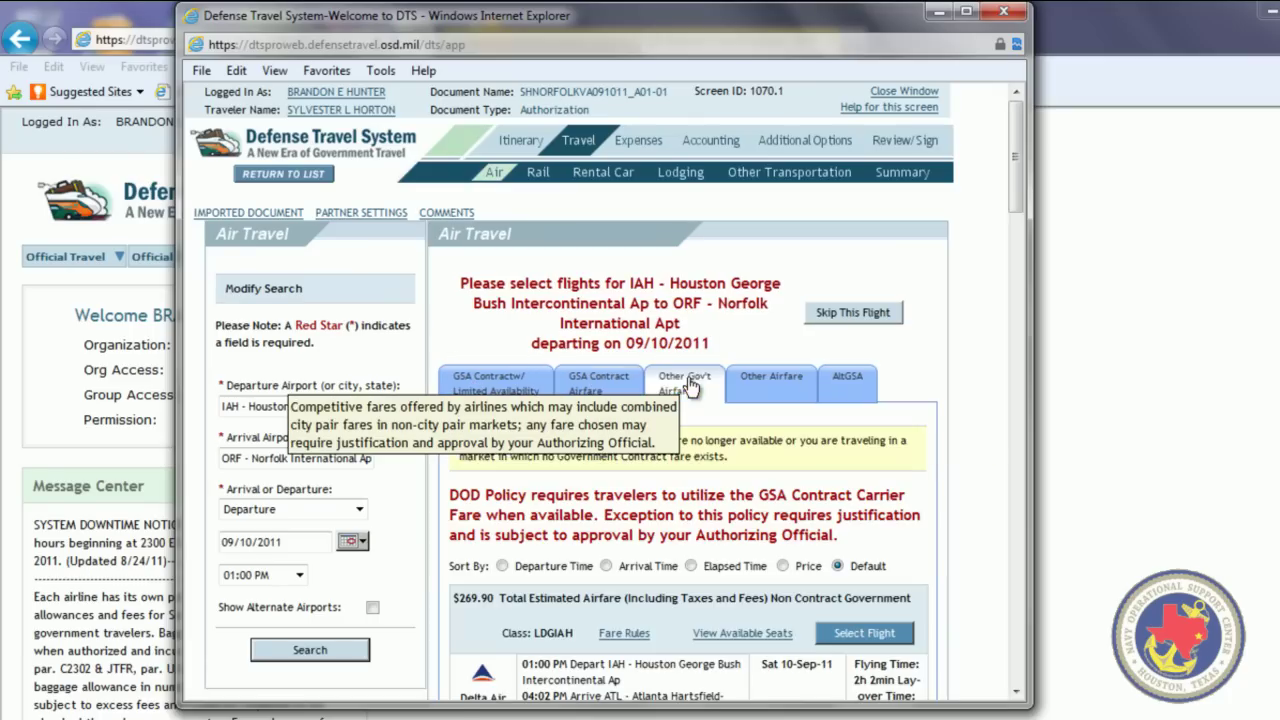
scroll(593, 337, down, 5)
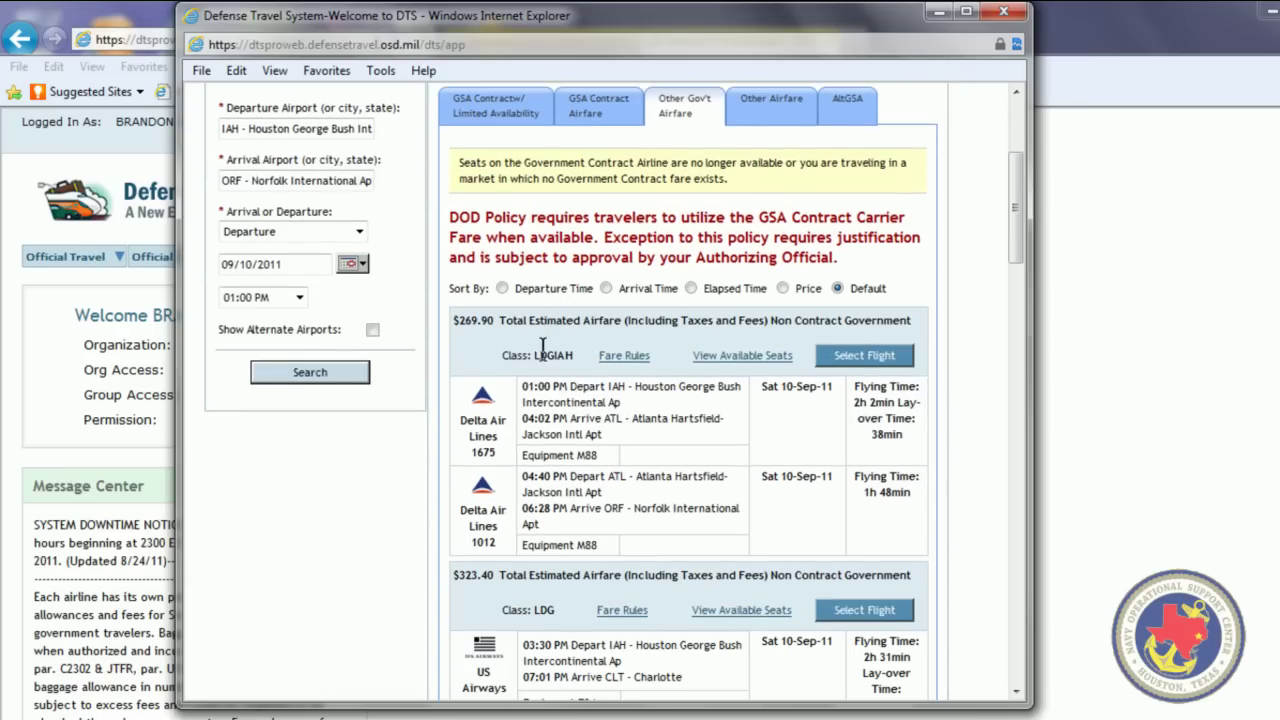
Reserve the $269.90 Delta itinerary (flights 1675 and 1012) with no seat preference on either leg
click(862, 359)
scroll(582, 326, down, 1)
scroll(588, 340, down, 1)
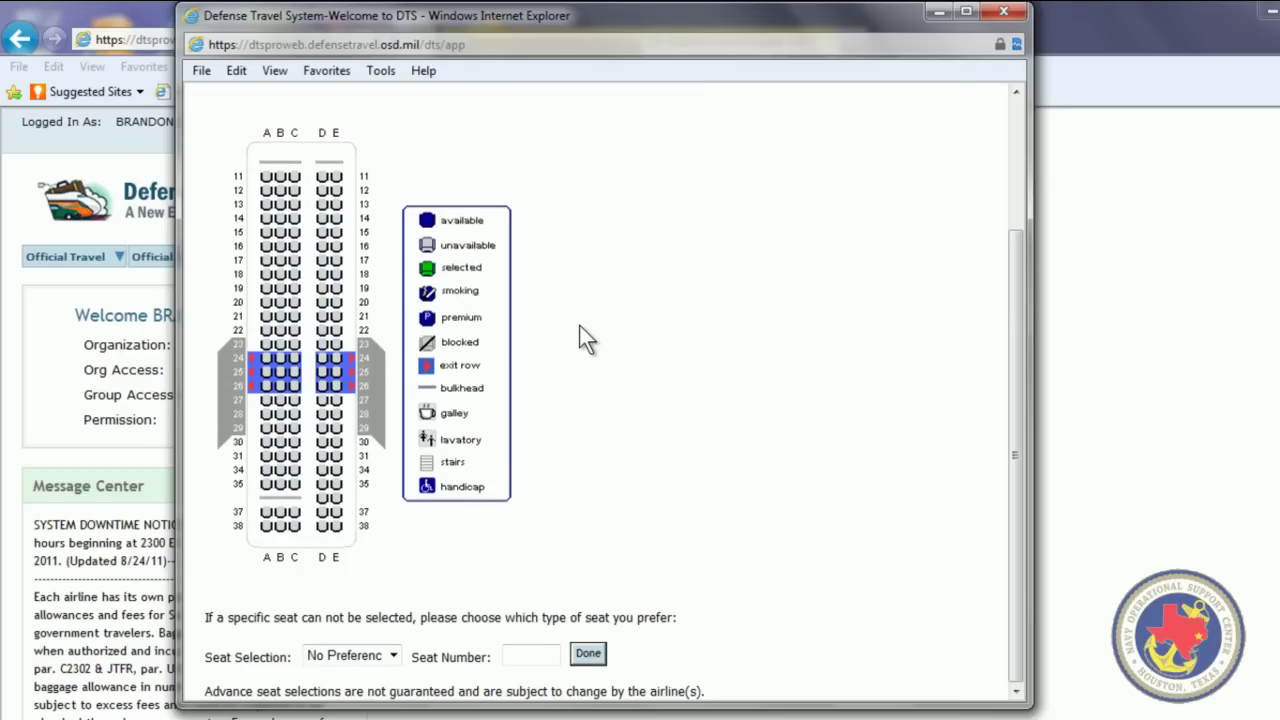
scroll(580, 340, up, 1)
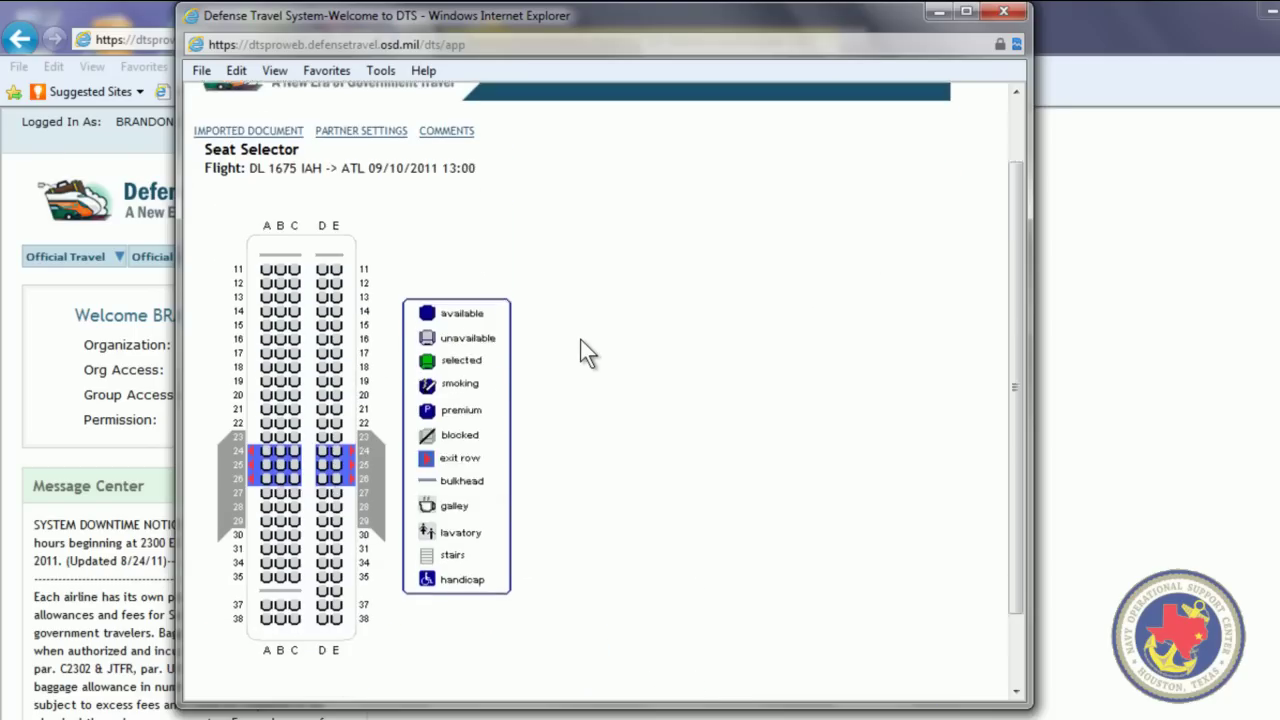
scroll(575, 342, down, 1)
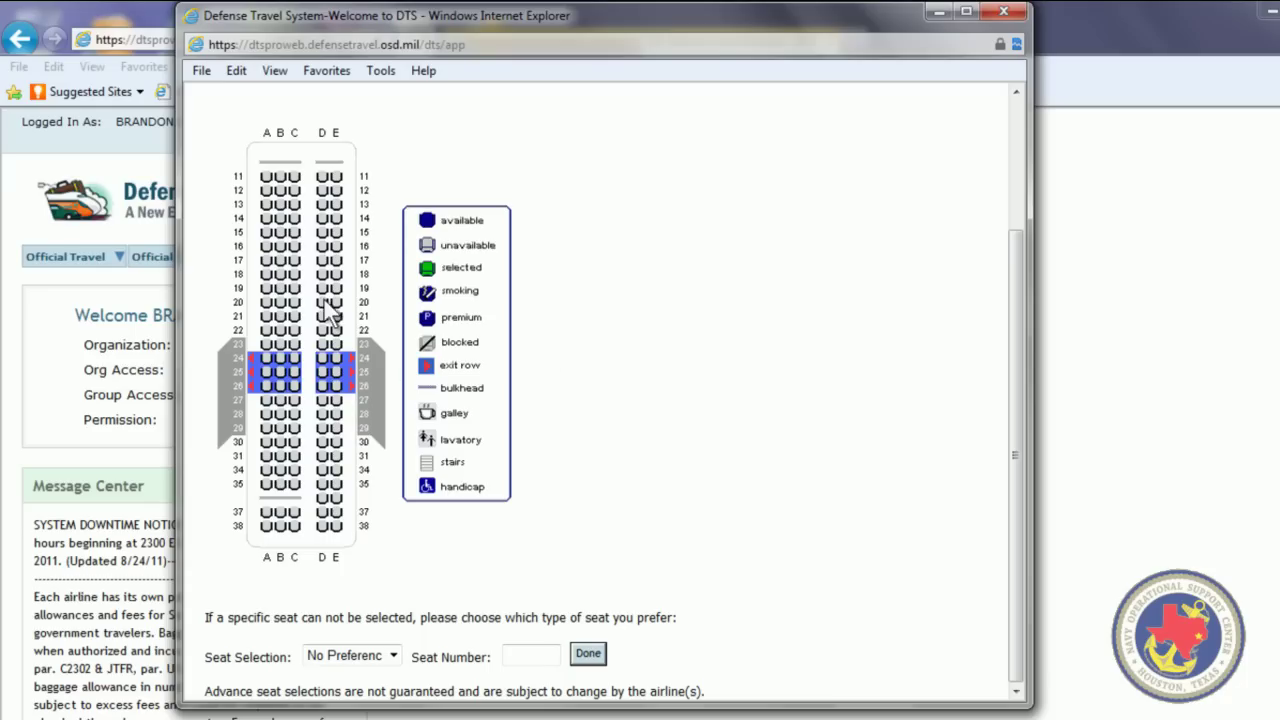
click(589, 656)
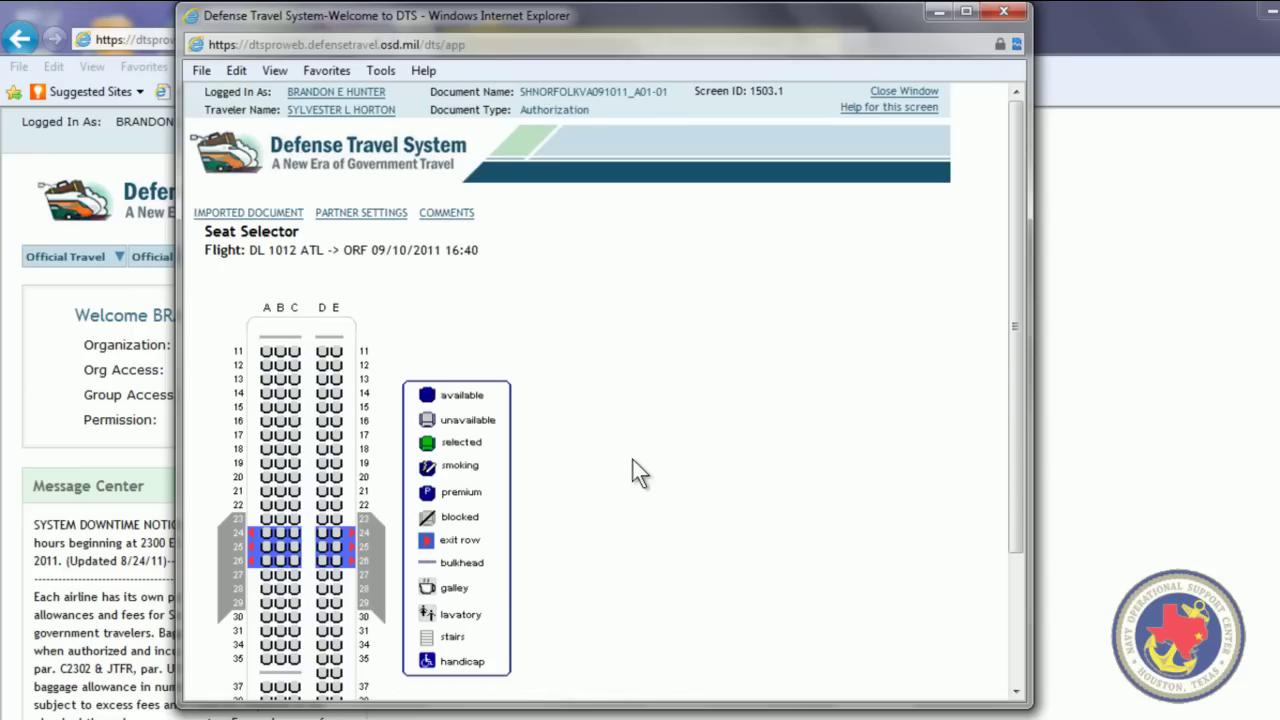
scroll(643, 447, down, 3)
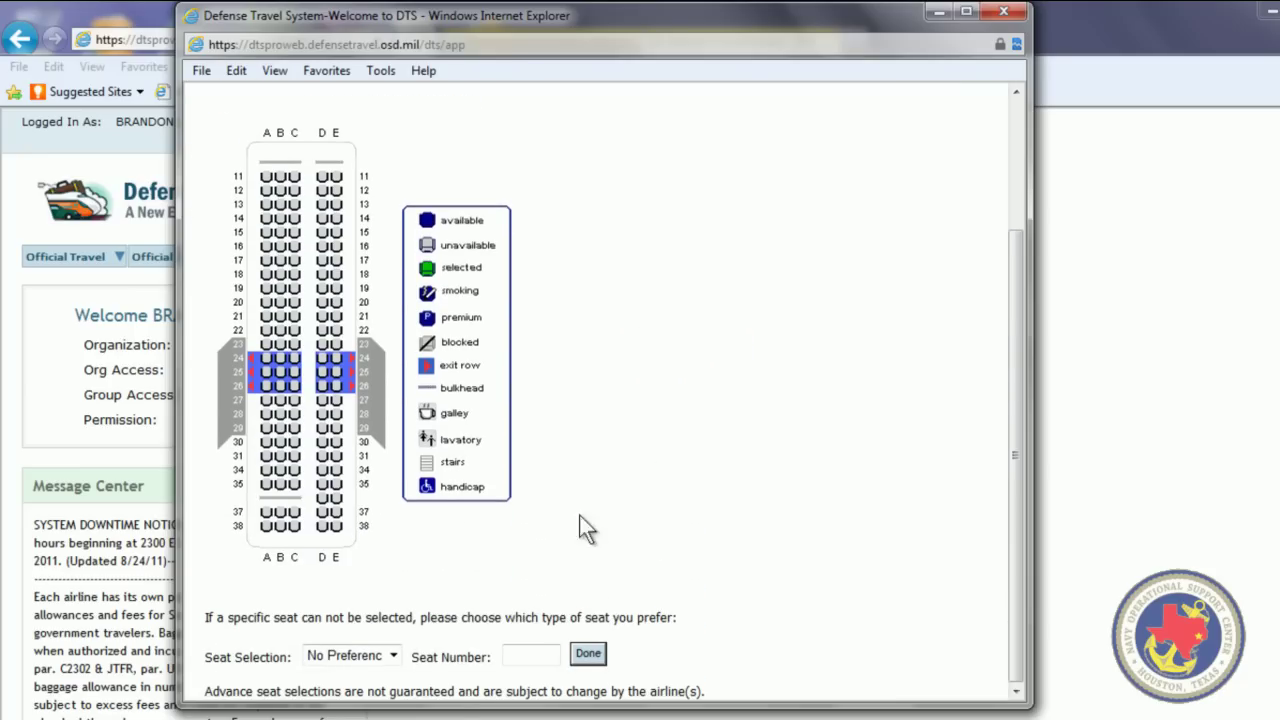
click(587, 654)
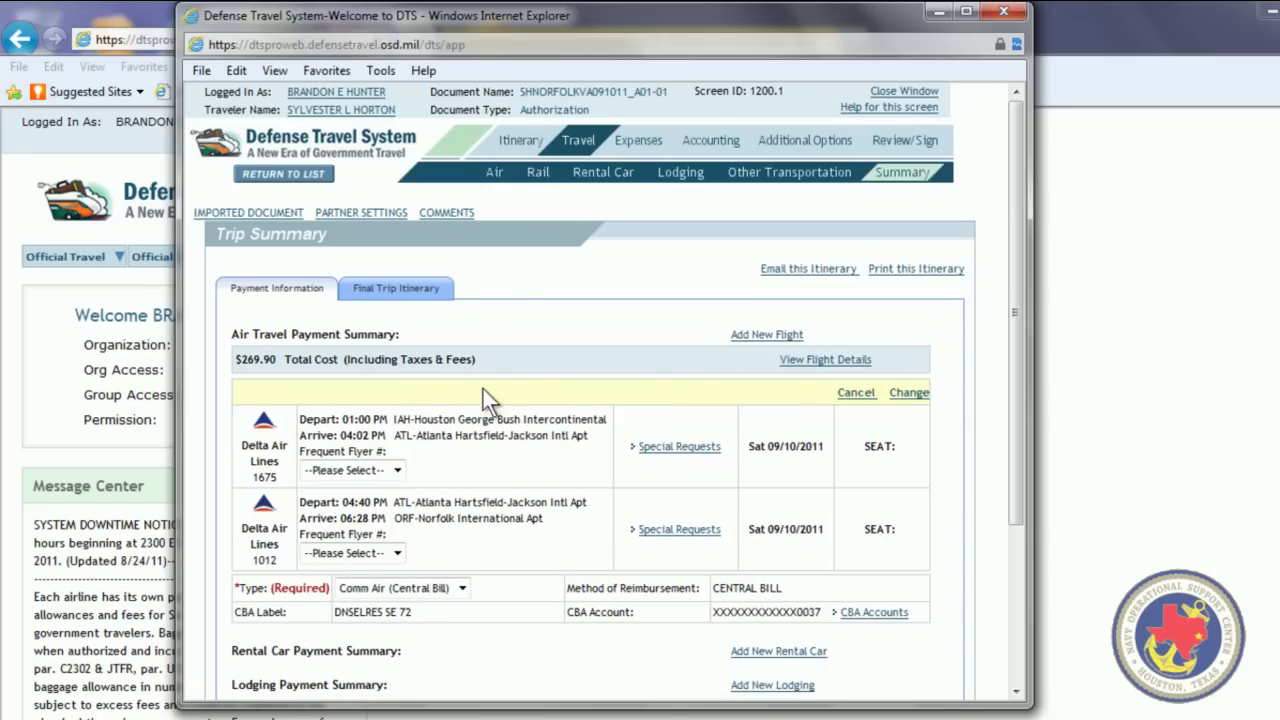
Start another flight search from ORF to IAH and view the imported document's details
click(740, 340)
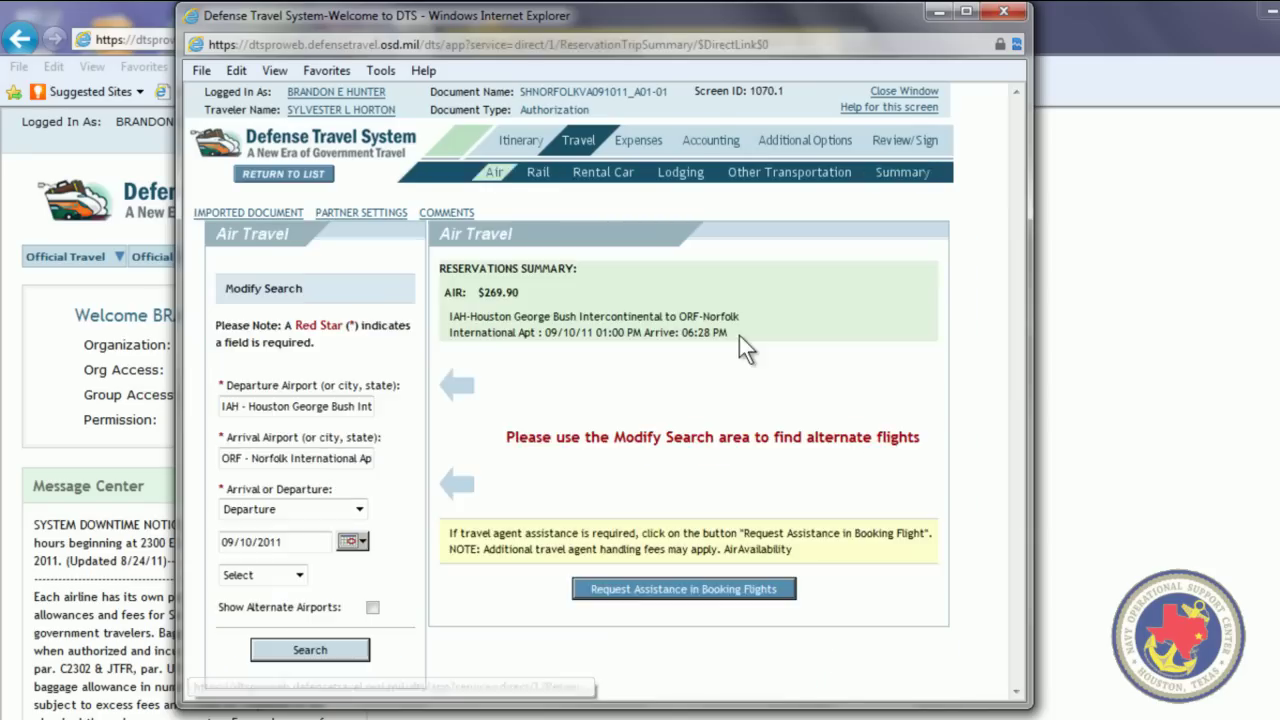
triple_click(336, 406)
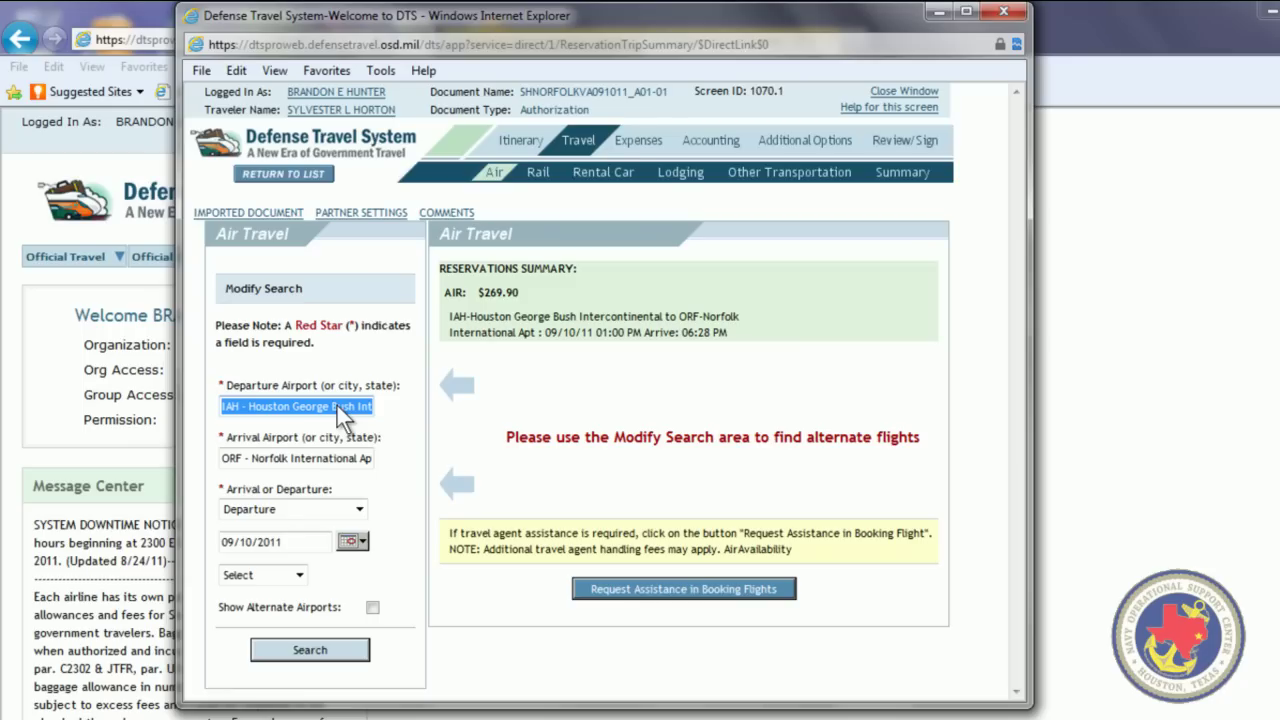
text(ORF)
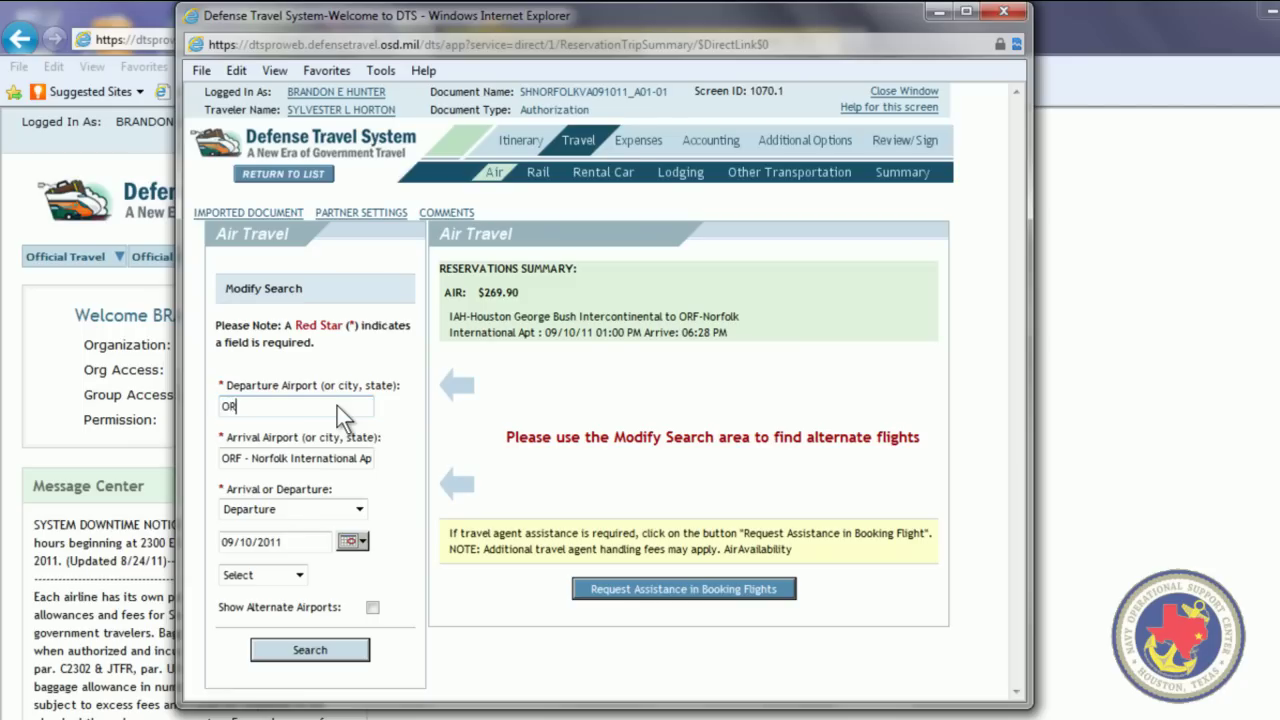
triple_click(308, 458)
text(IAH)
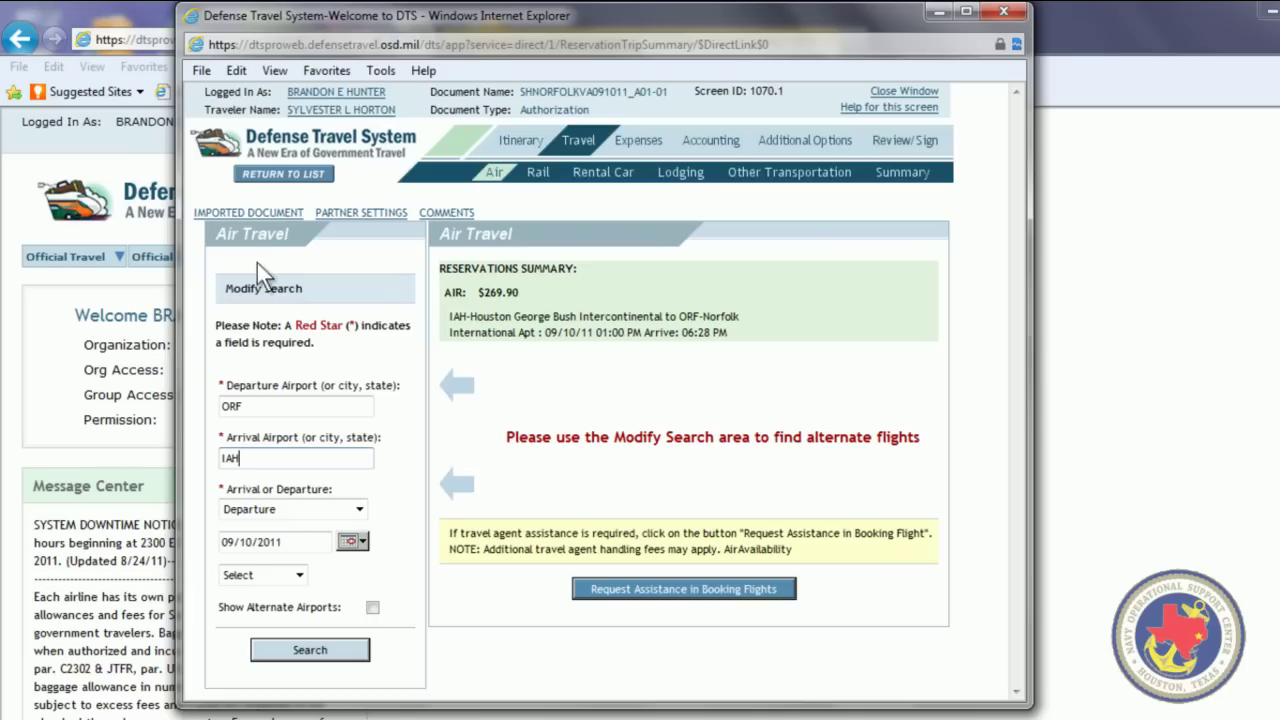
click(254, 212)
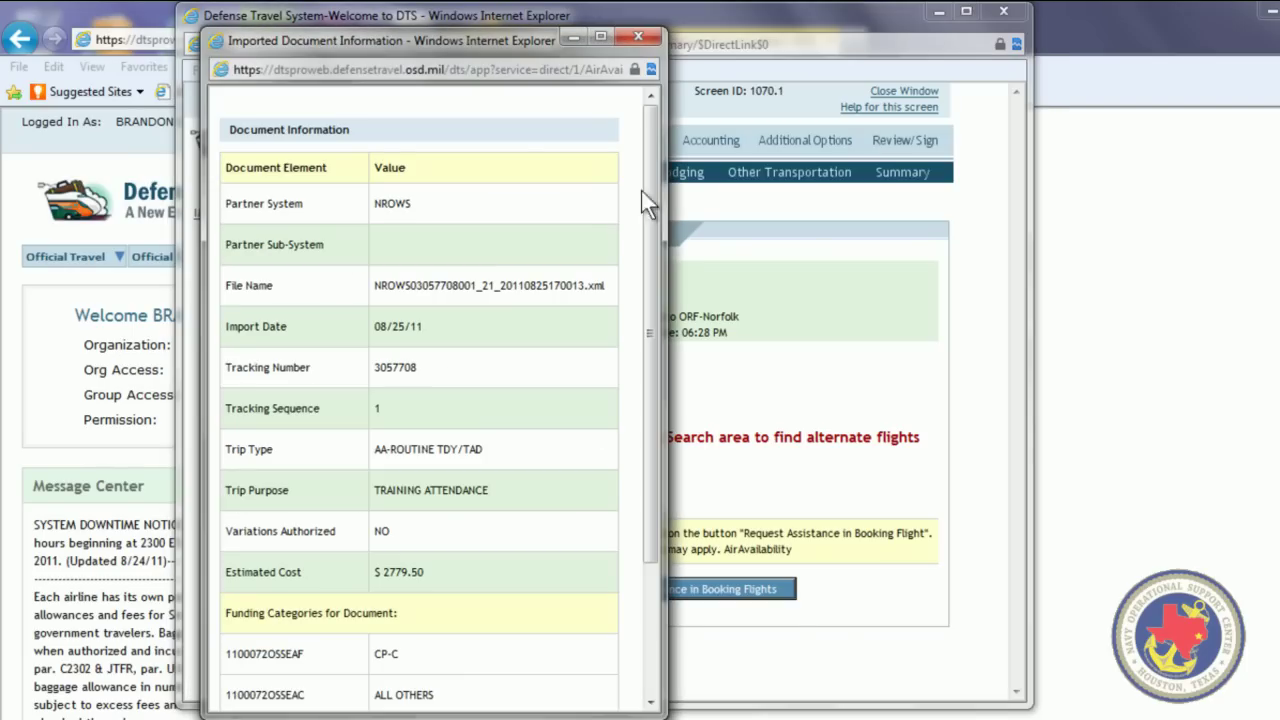
Close the imported document popup and search ORF–IAH flights departing 09/25/2011 at 07:00 AM
drag(655, 160, 644, 395)
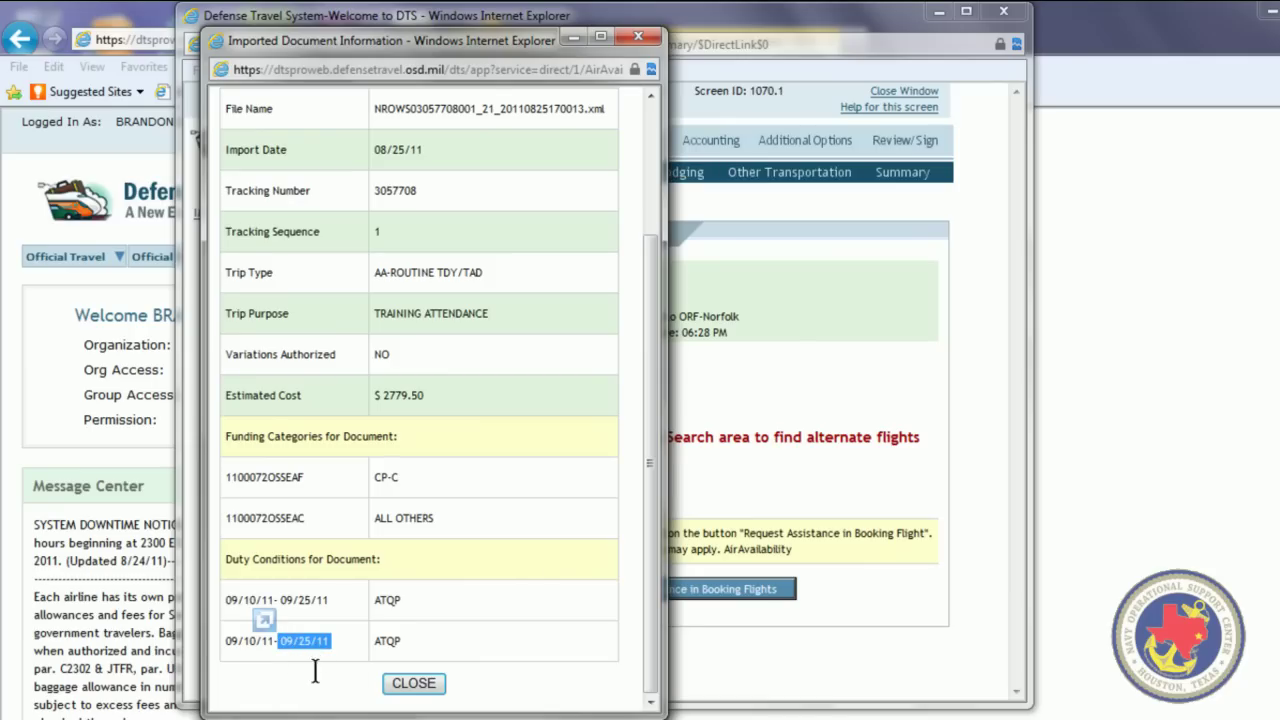
click(414, 684)
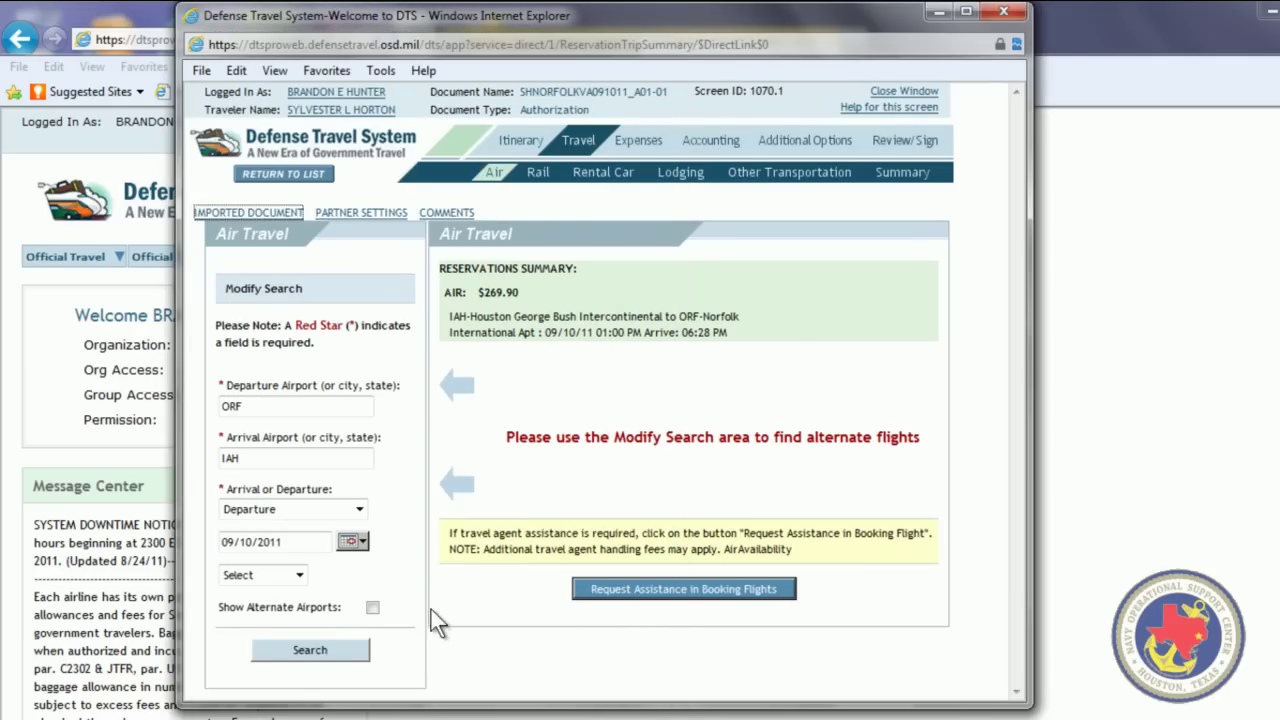
click(350, 542)
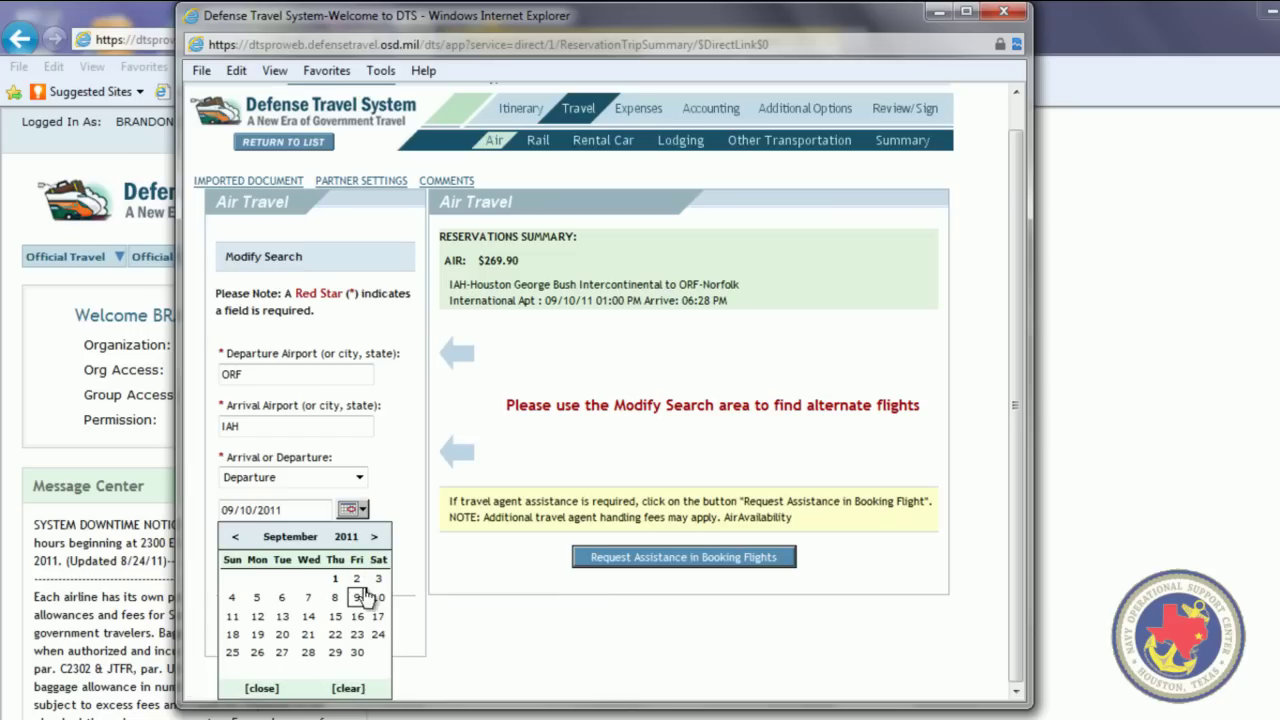
click(229, 655)
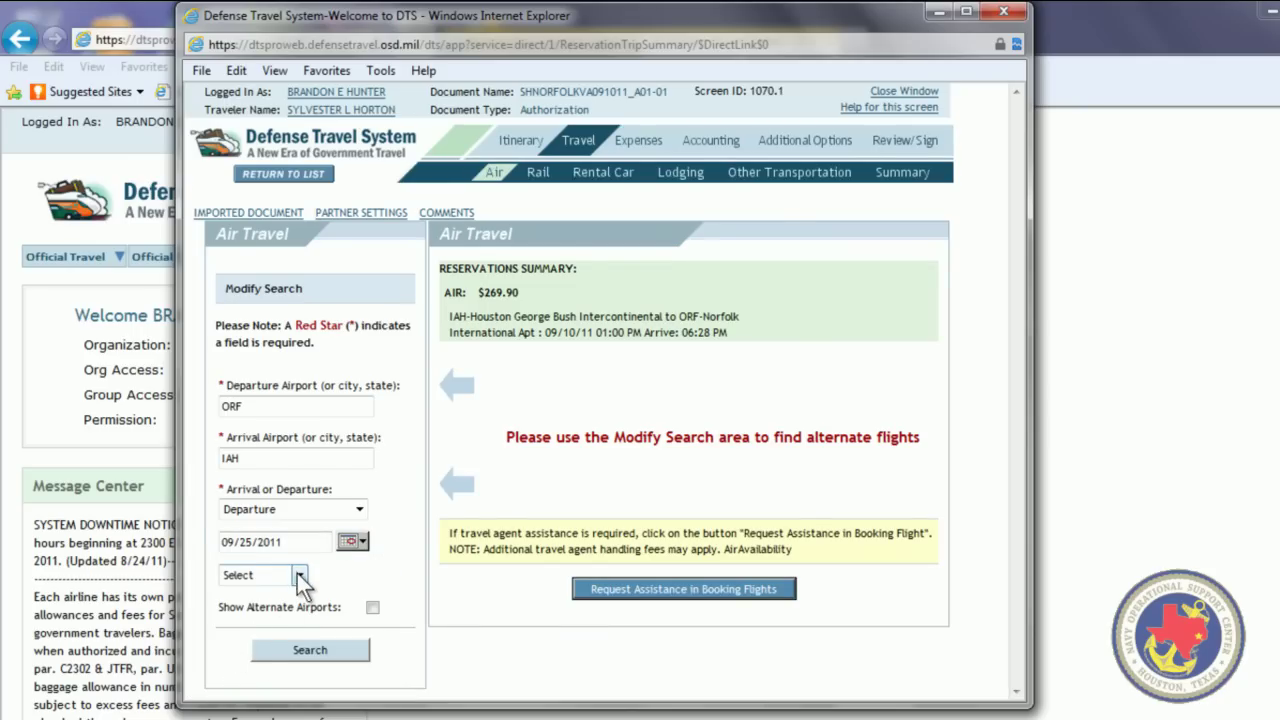
click(299, 577)
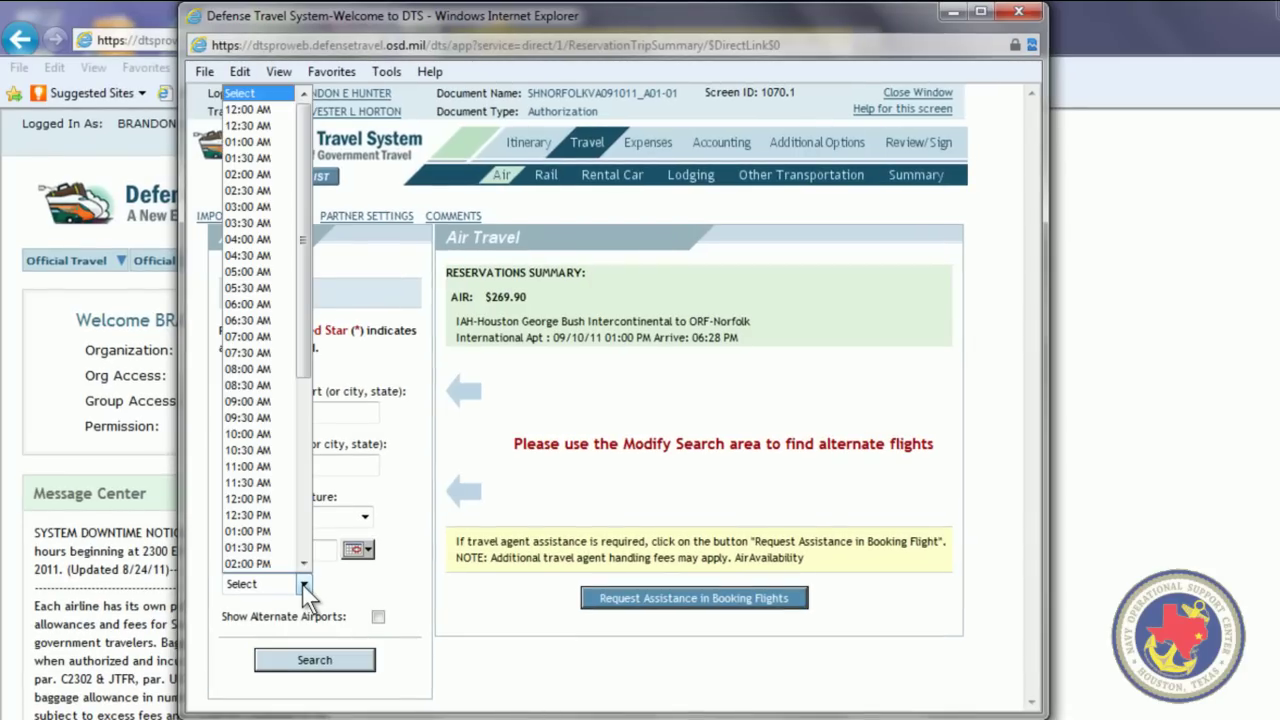
click(248, 336)
click(415, 463)
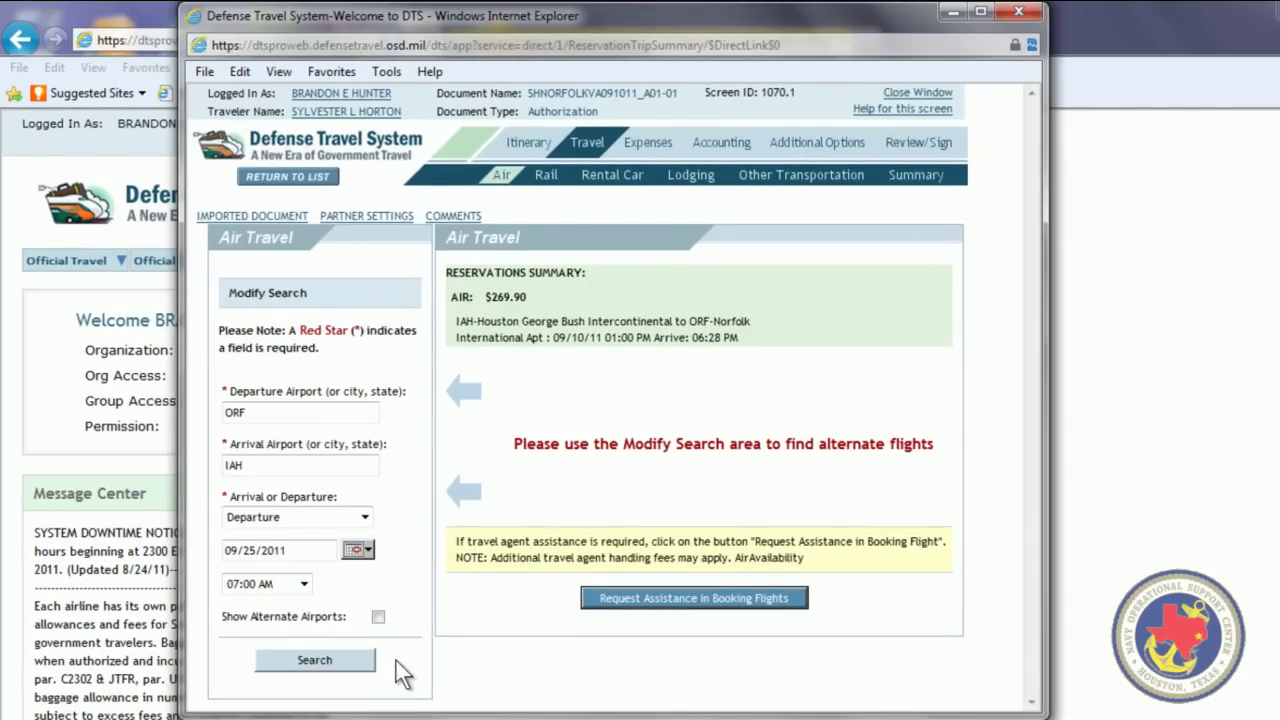
click(335, 662)
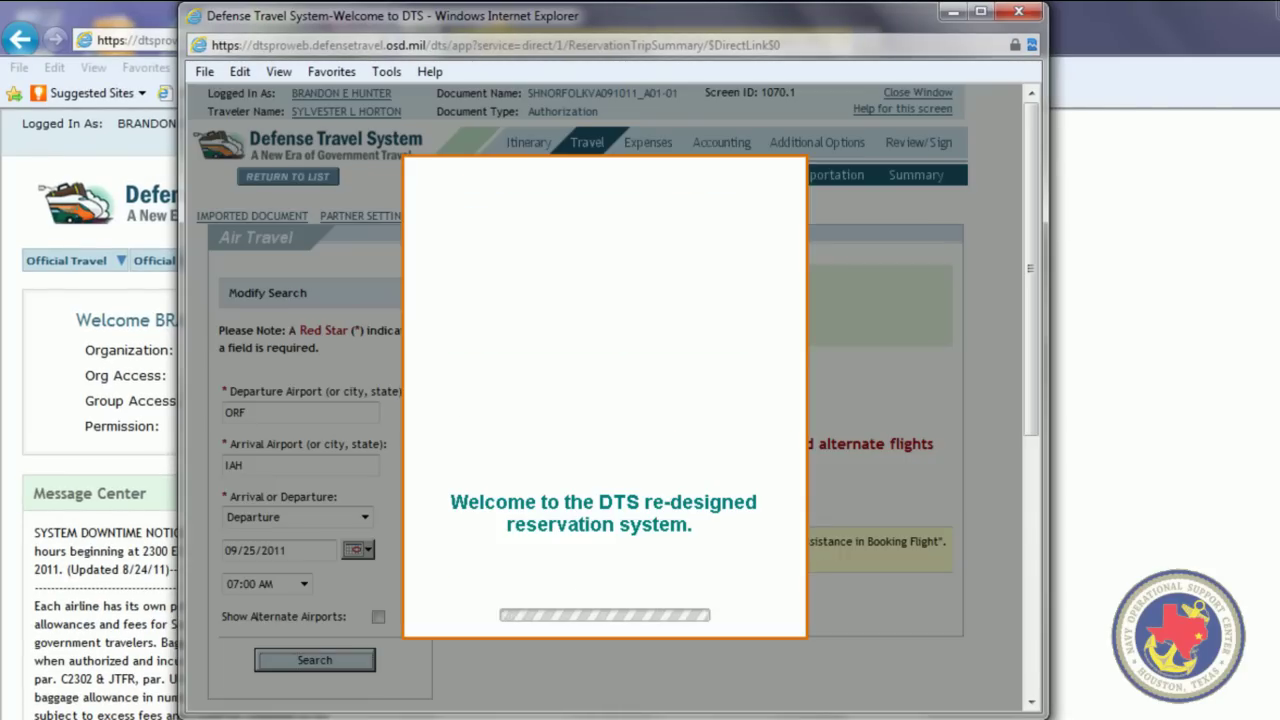
Select the United GSA contract fare itinerary and assign seat 14D on the first flight
scroll(510, 419, down, 3)
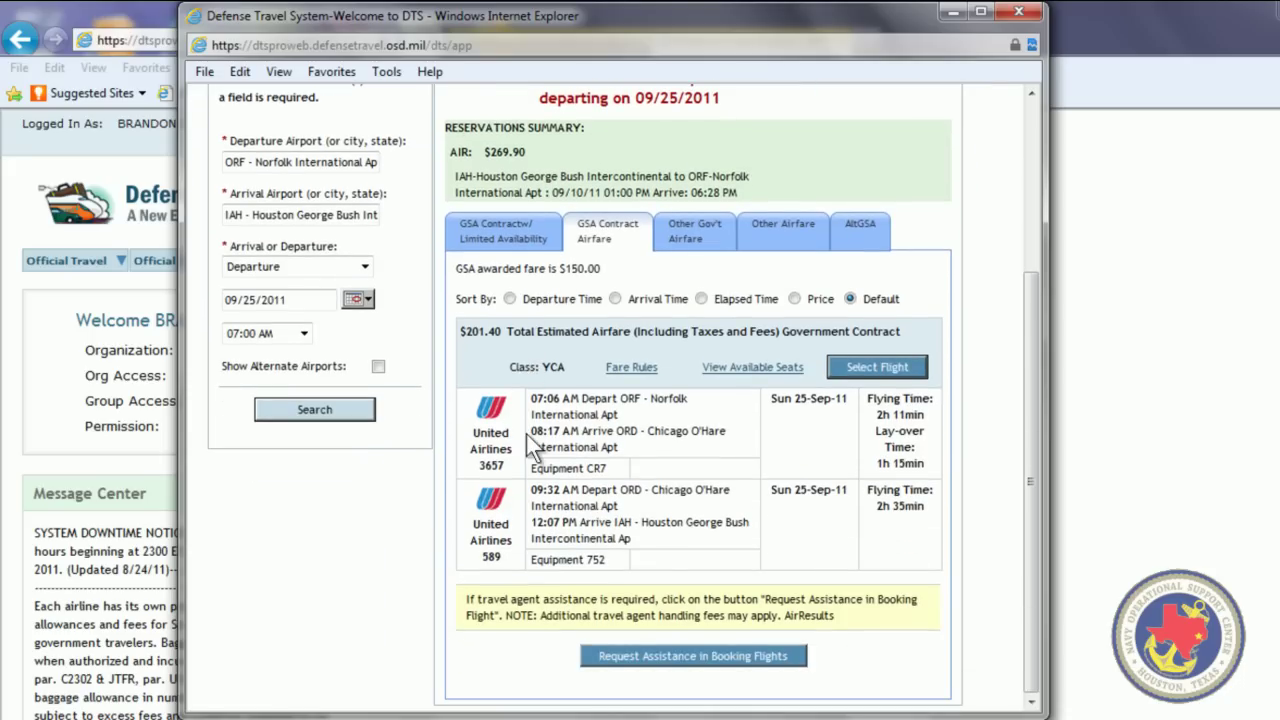
mouse_move(598, 245)
click(876, 368)
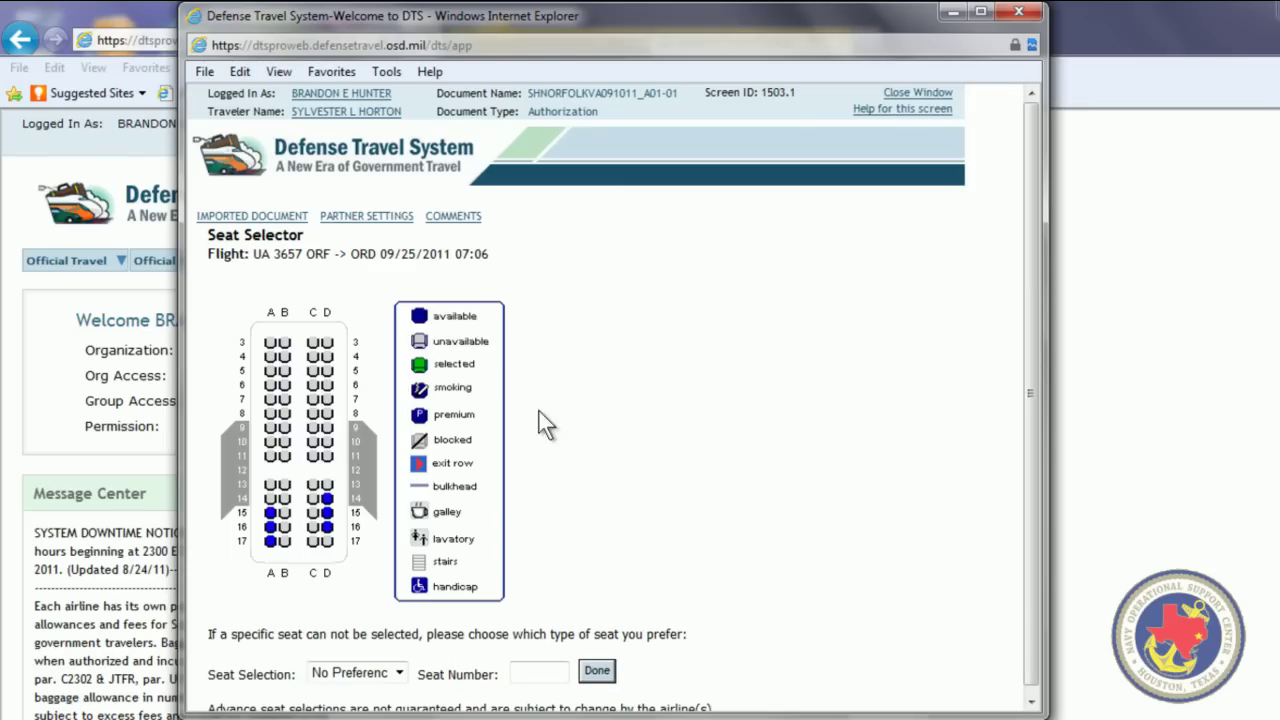
scroll(573, 513, down, 1)
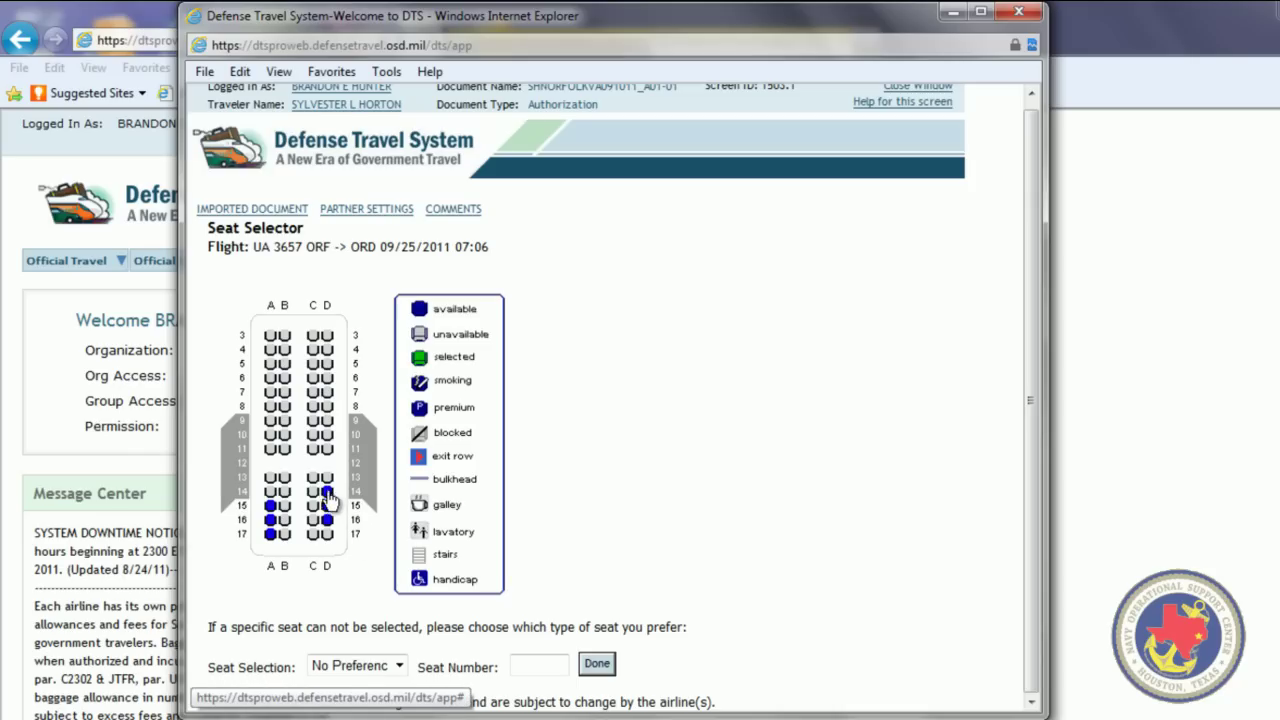
click(327, 493)
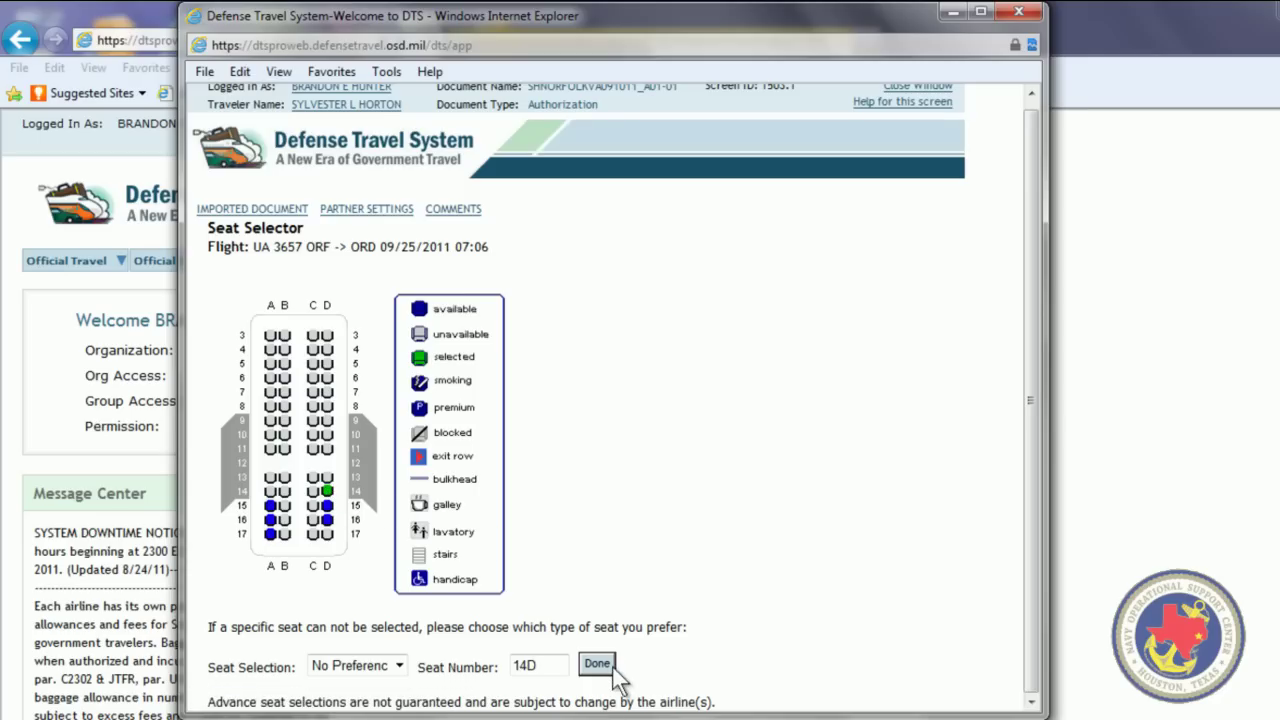
click(600, 665)
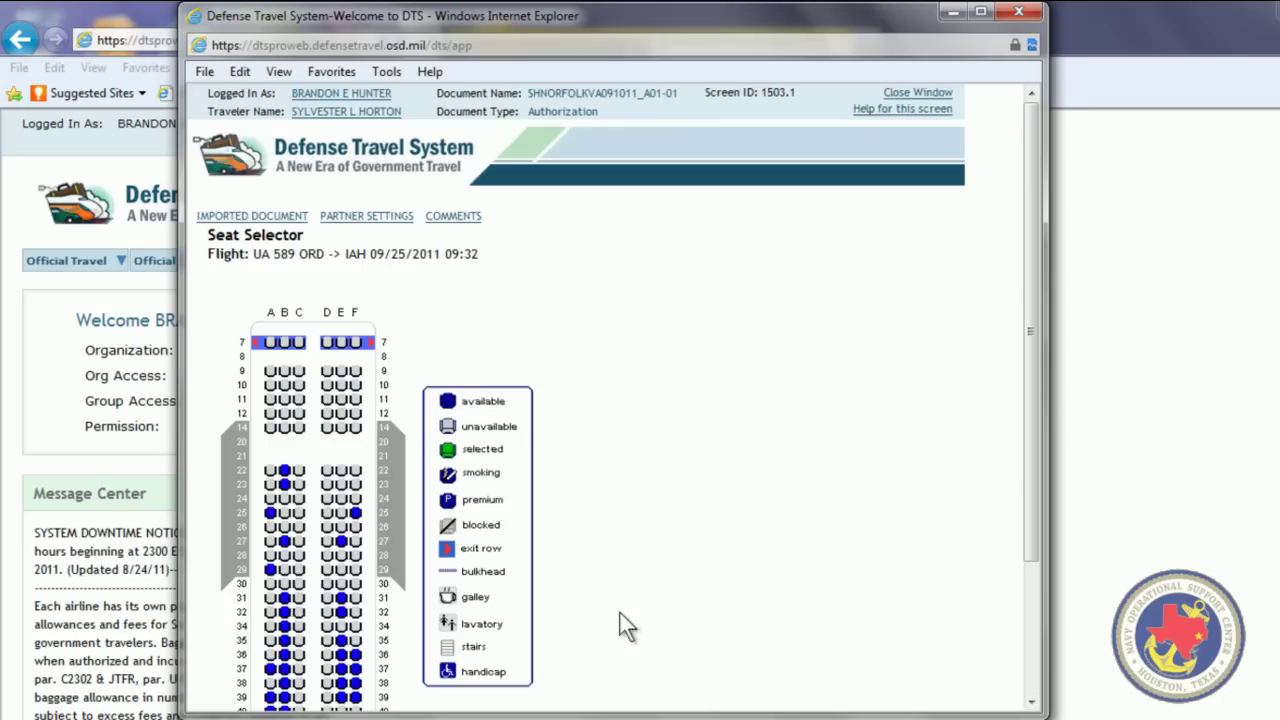
Assign seat 36F on the connecting United flight and finish seat selection
scroll(570, 488, down, 2)
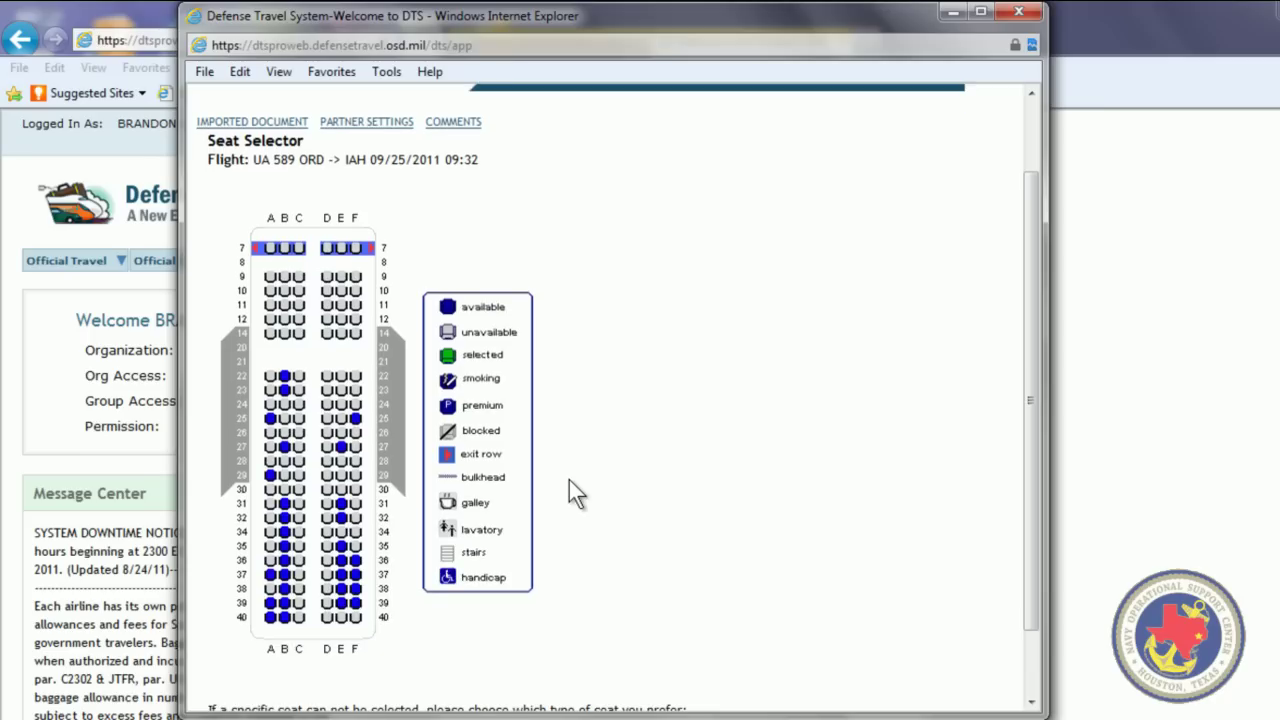
click(355, 561)
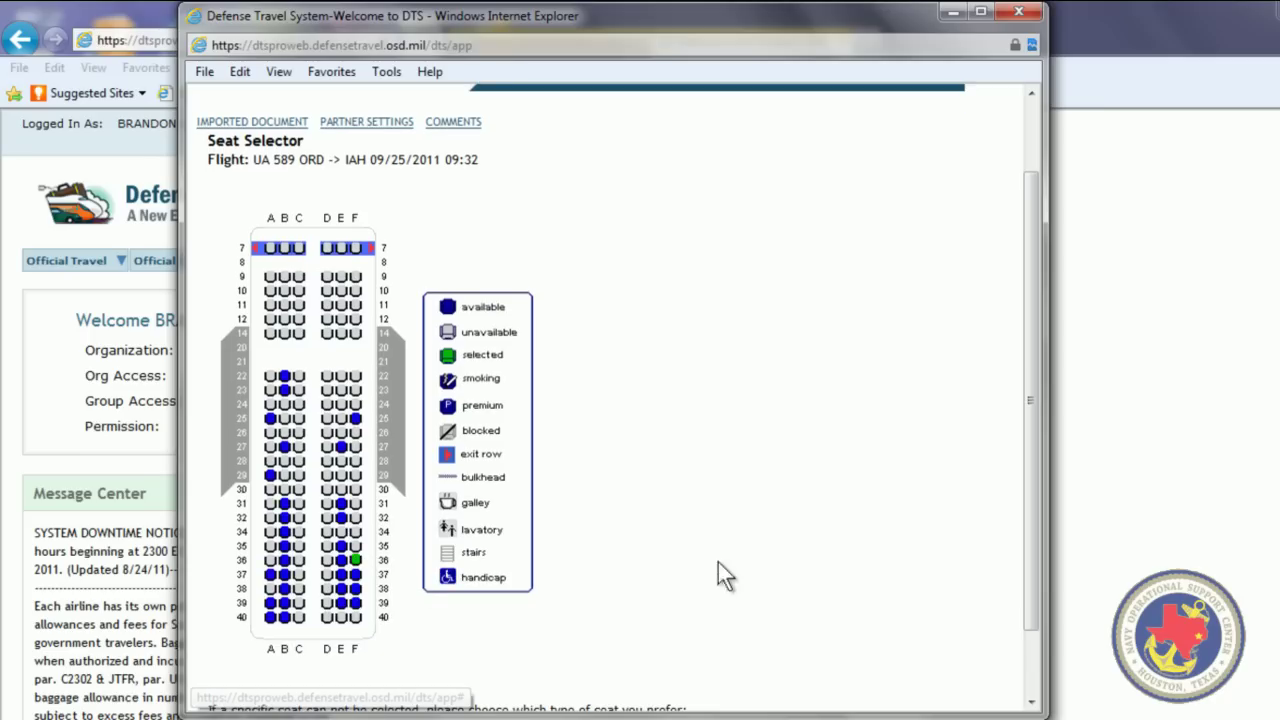
scroll(668, 483, down, 2)
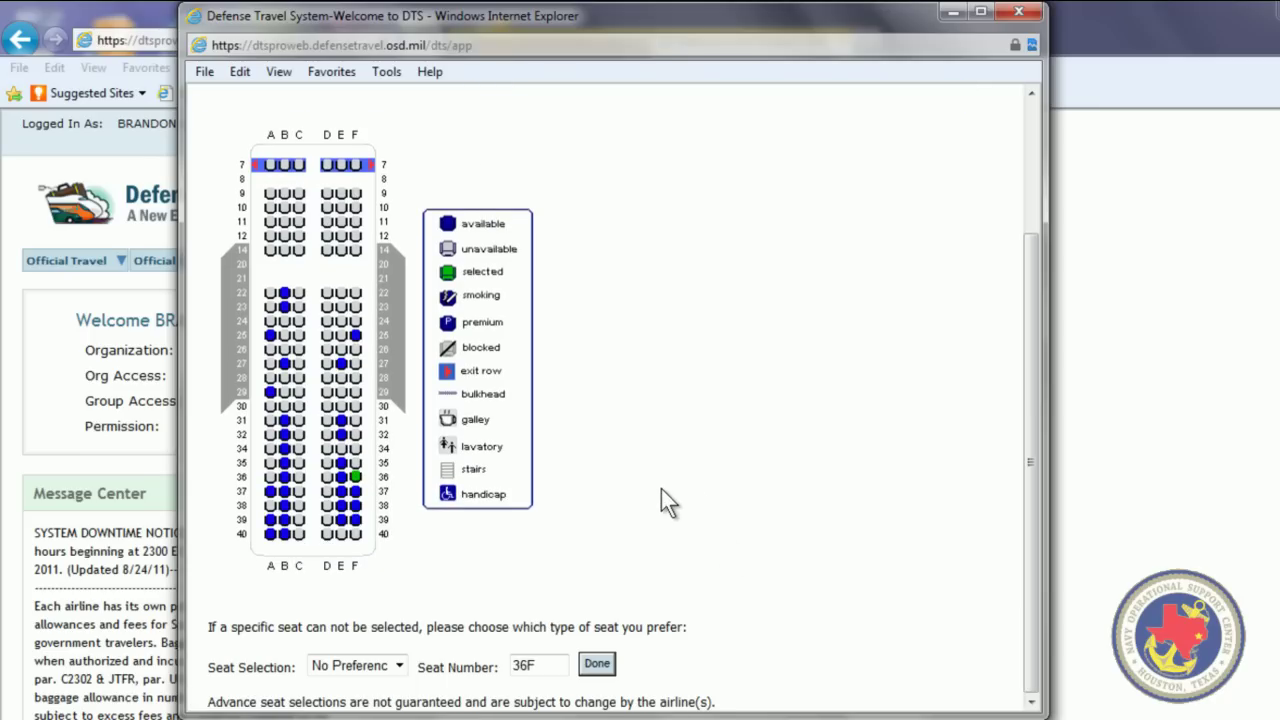
click(597, 666)
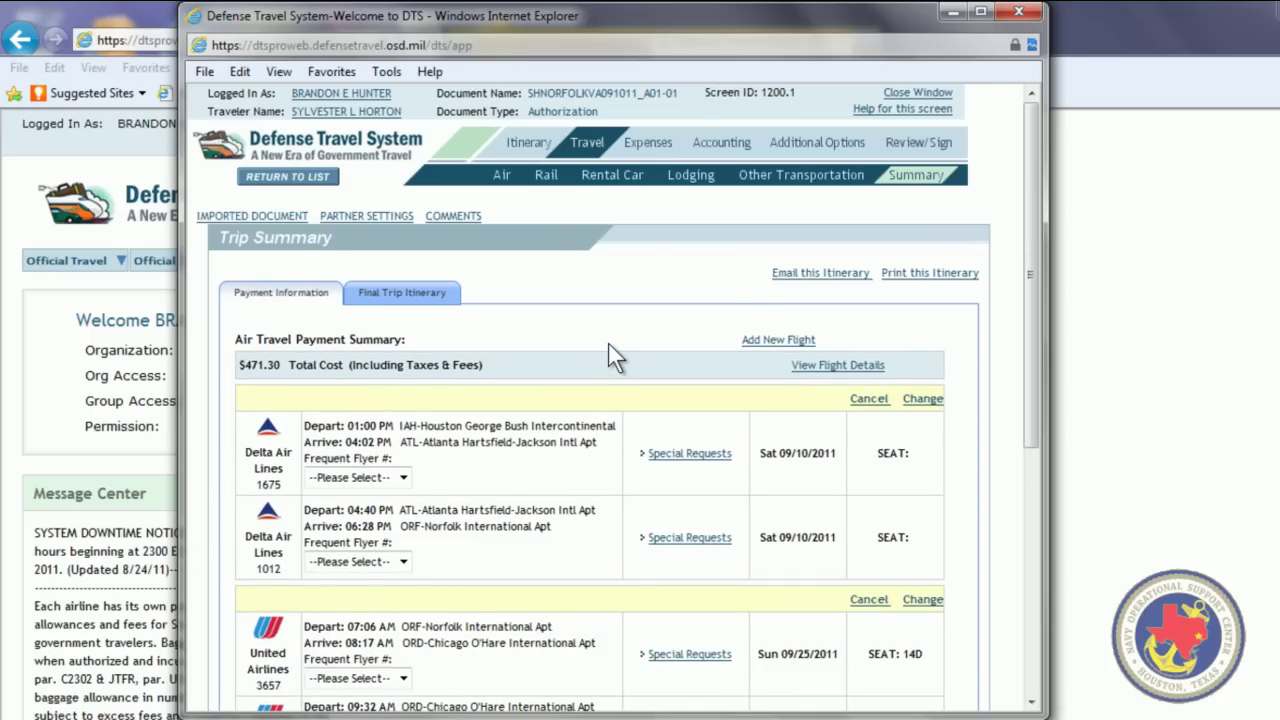
scroll(608, 343, down, 5)
scroll(613, 421, up, 3)
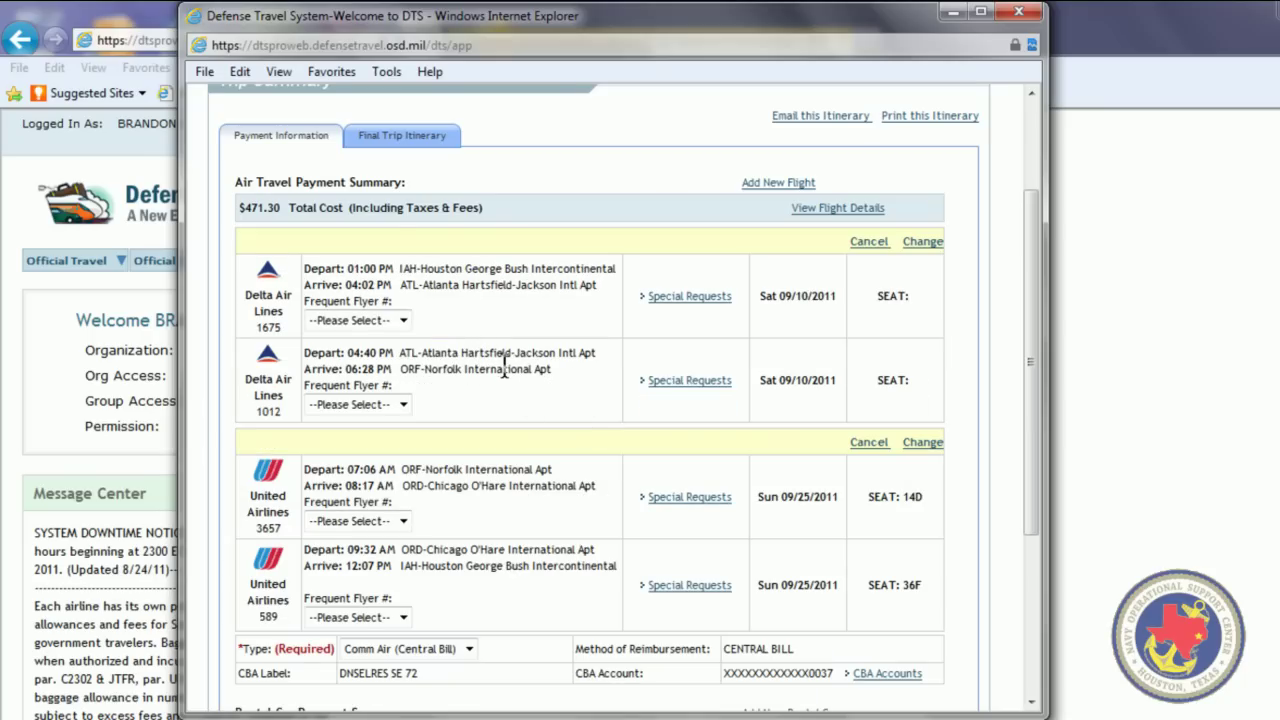
scroll(506, 366, down, 3)
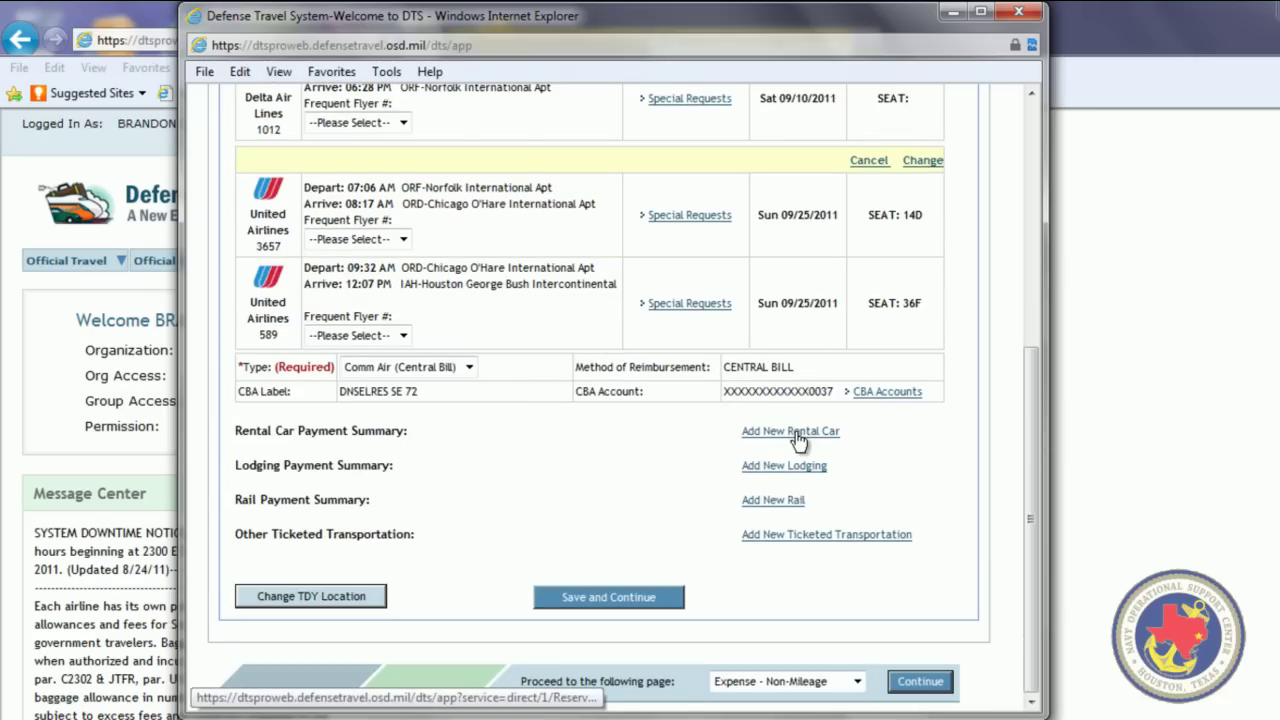
Start a rental car reservation with a 07:00 PM pick-up time
click(790, 431)
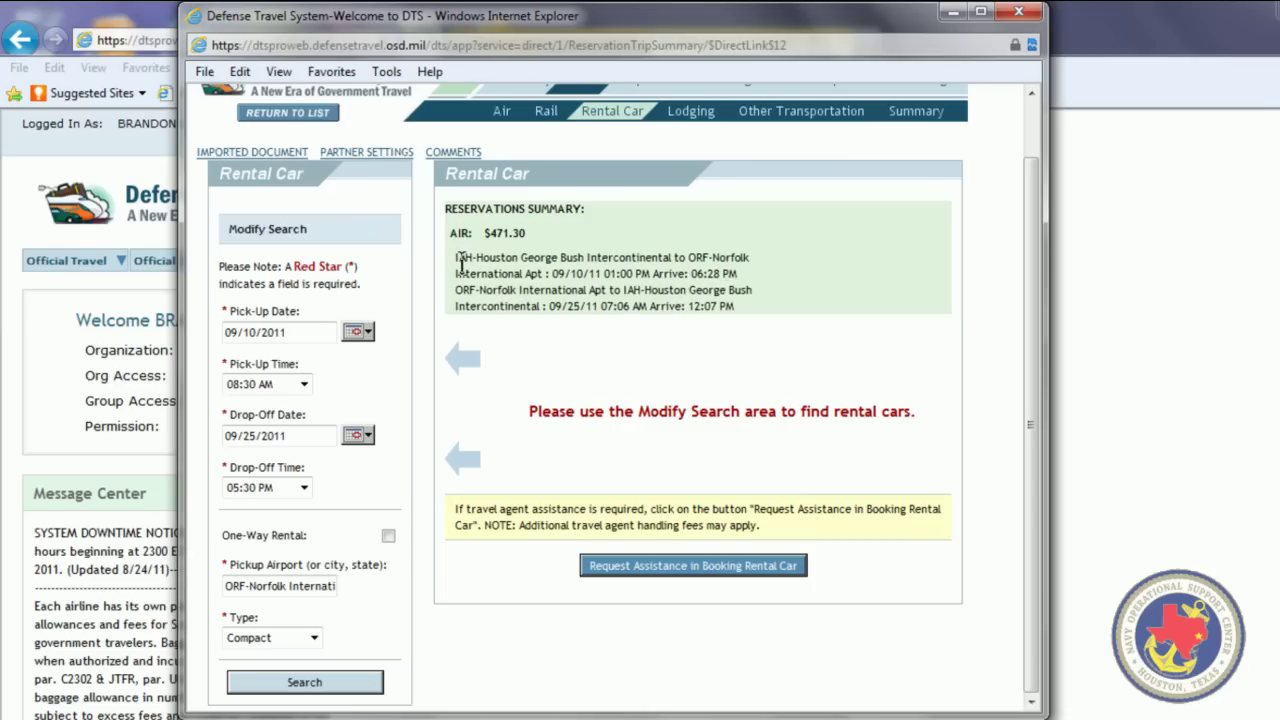
drag(456, 257, 808, 305)
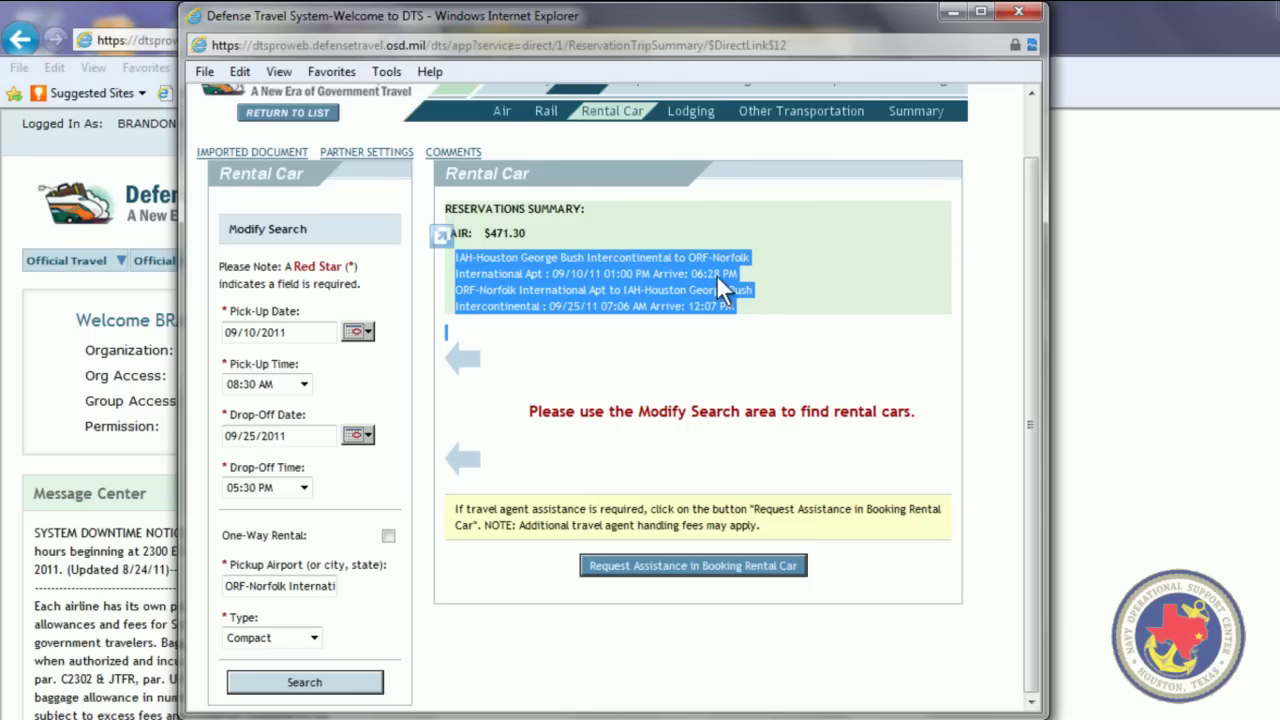
click(303, 386)
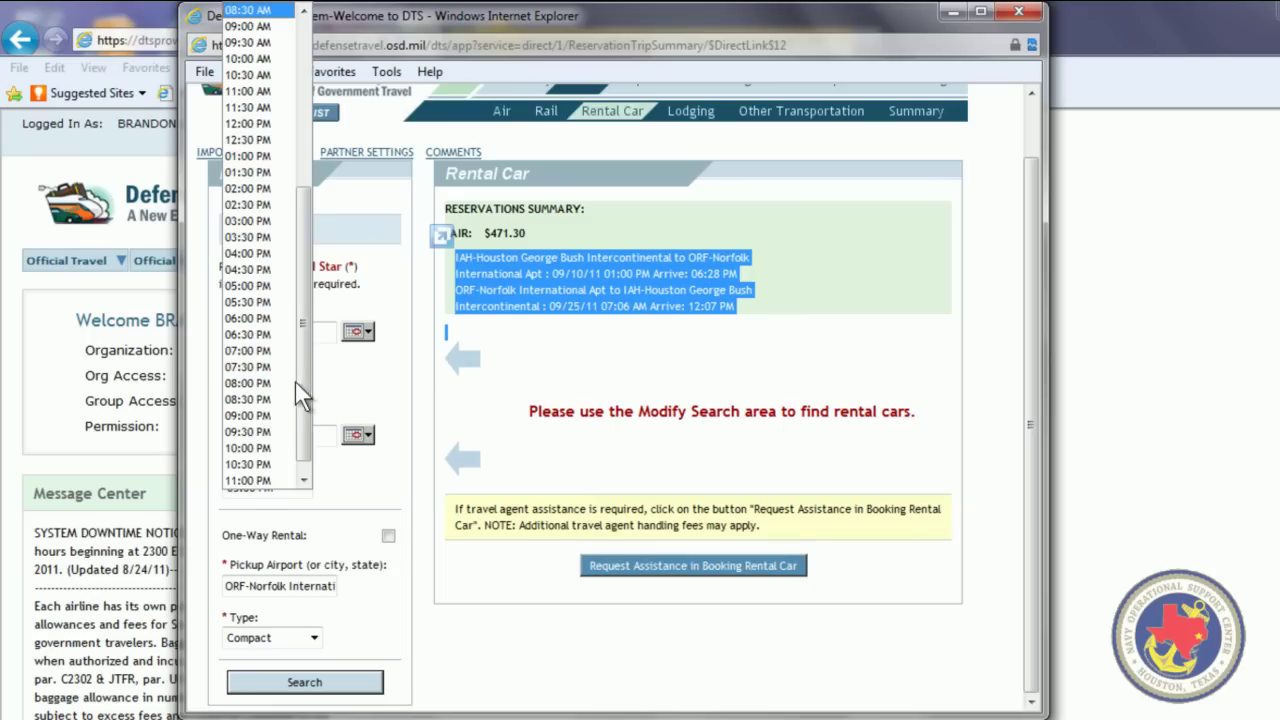
click(277, 353)
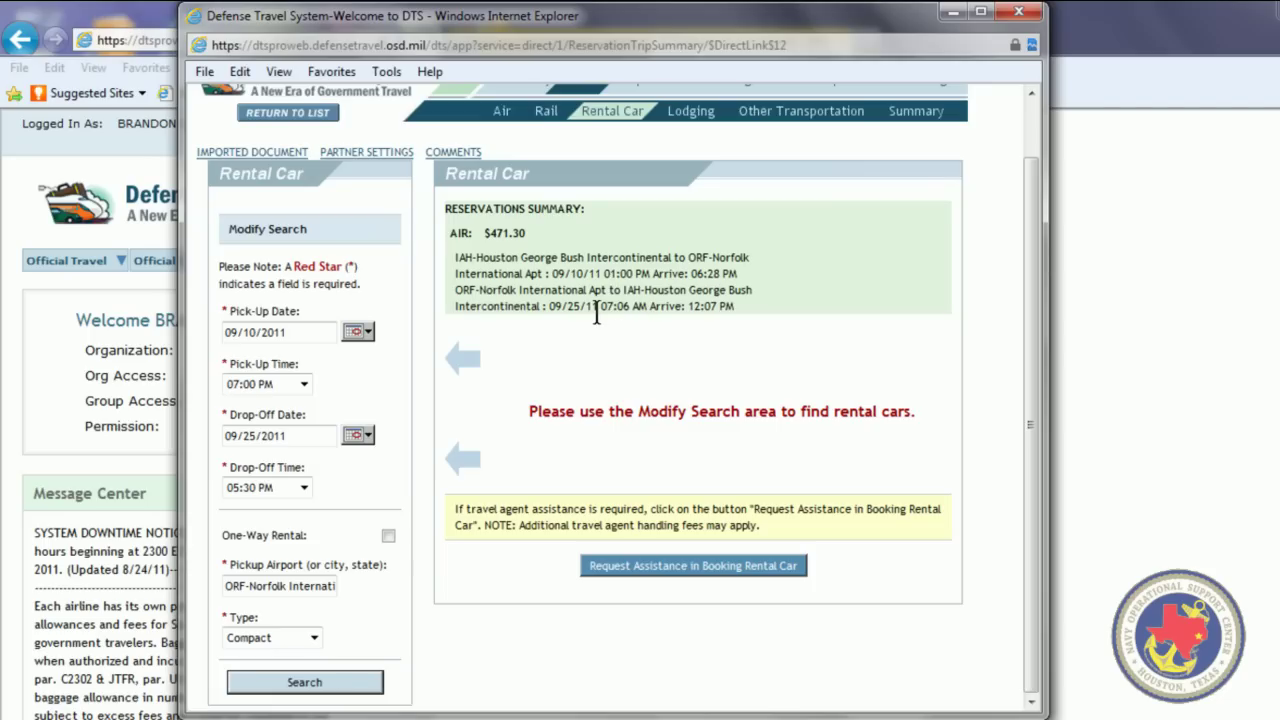
Set drop-off time to 06:00 AM and search compact cars at ORF-Norfolk International
drag(597, 314, 738, 309)
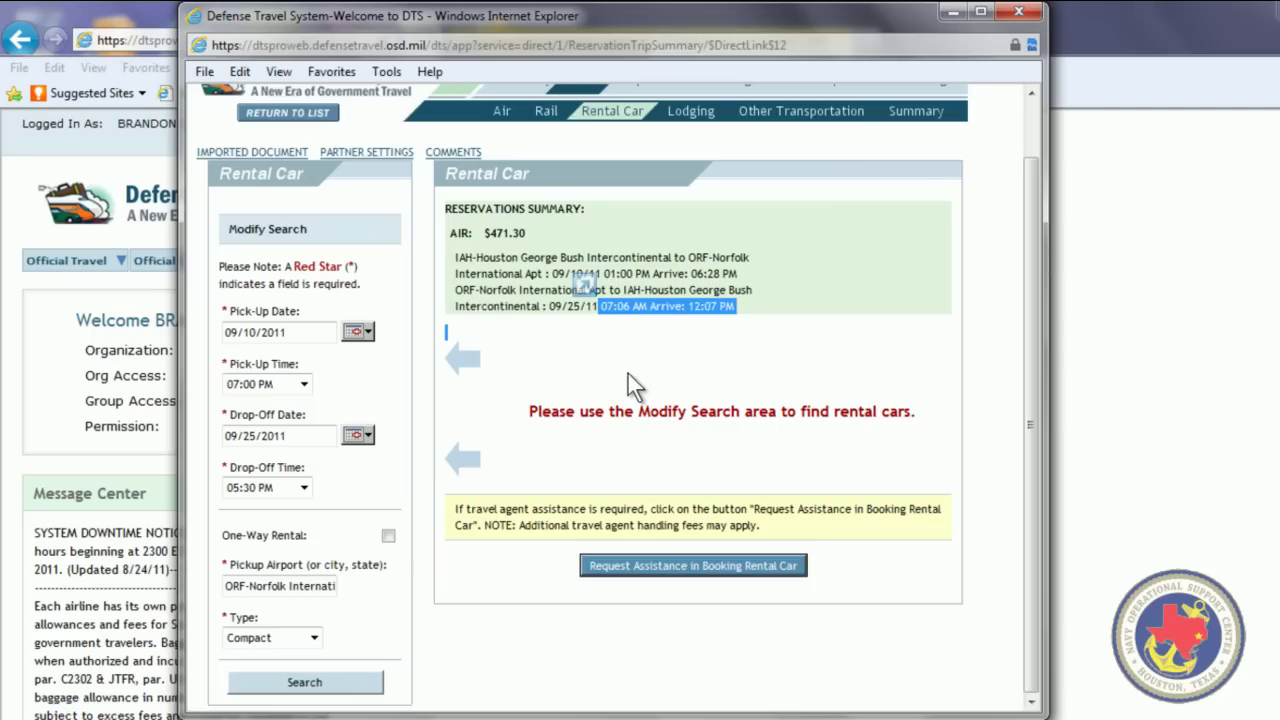
click(616, 323)
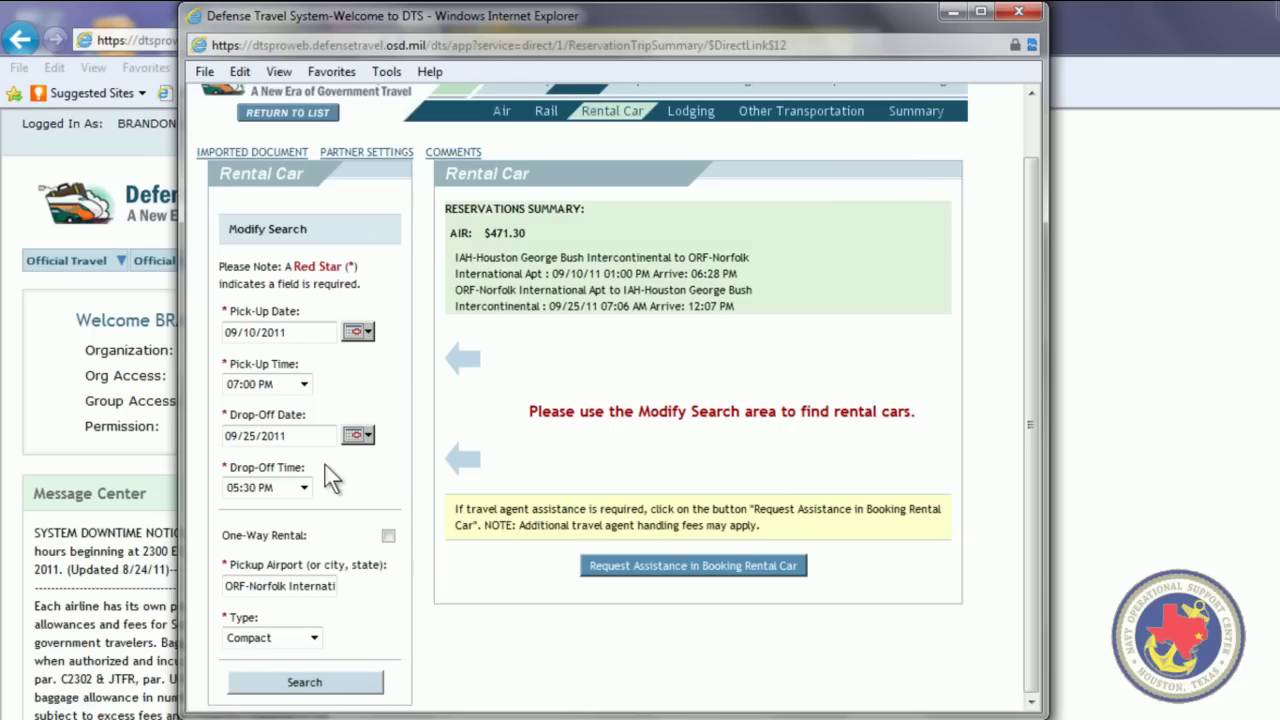
click(303, 488)
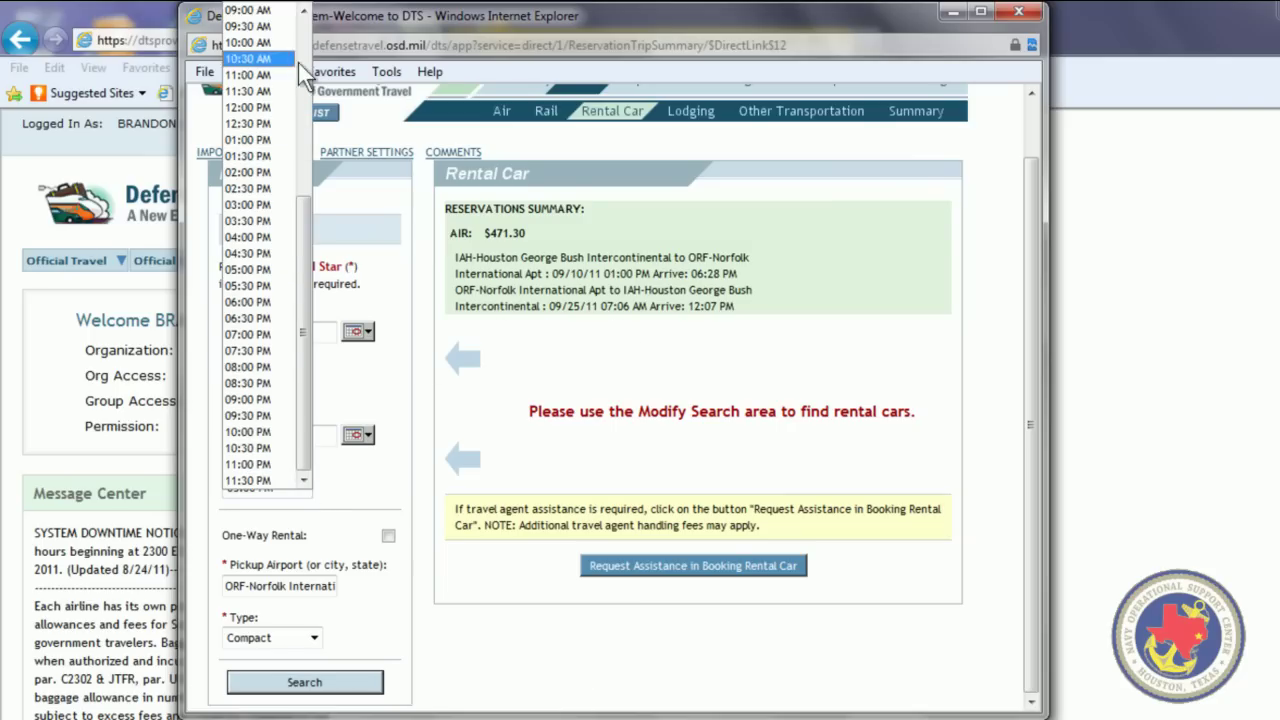
scroll(270, 30, up, 2)
scroll(268, 20, up, 1)
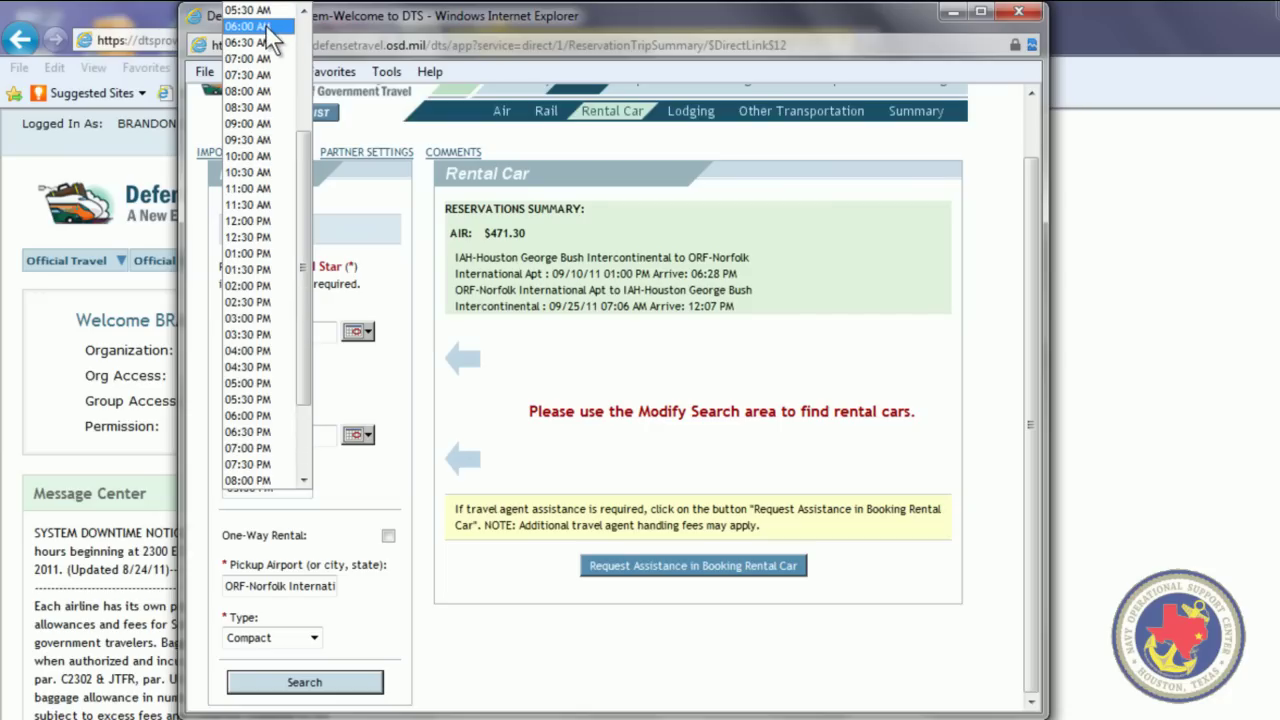
click(262, 12)
click(379, 482)
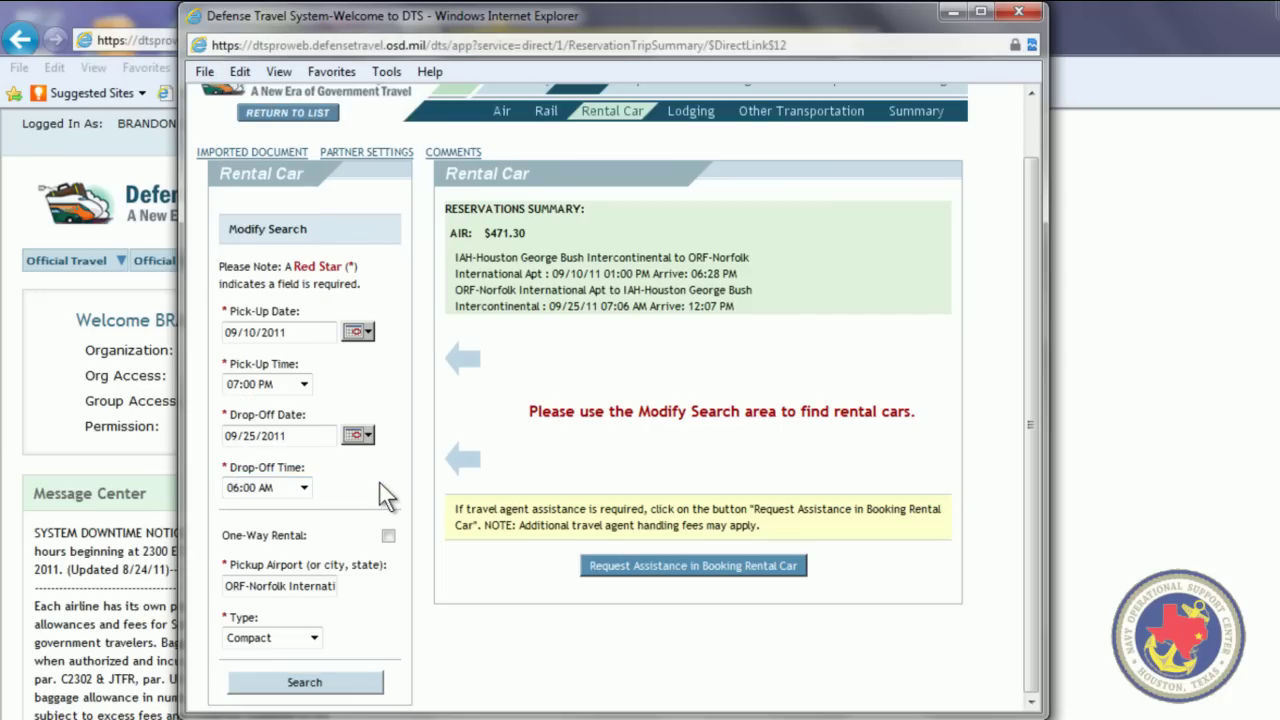
click(292, 588)
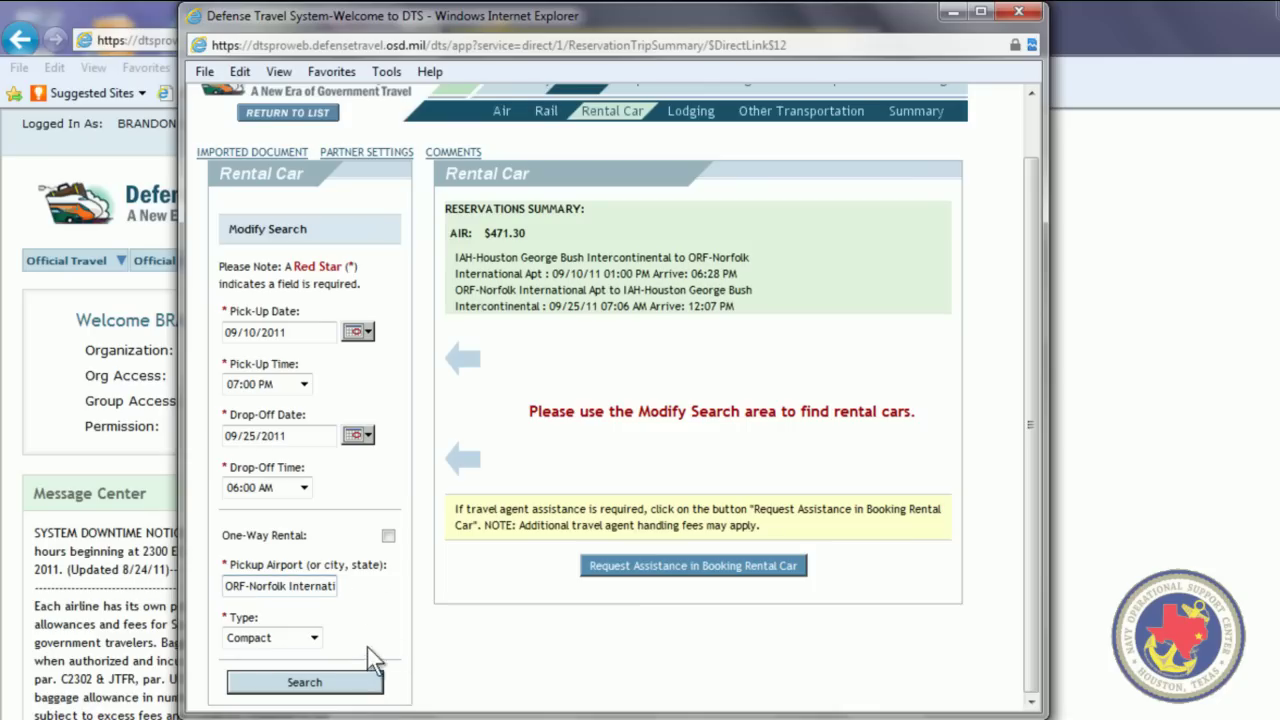
click(350, 682)
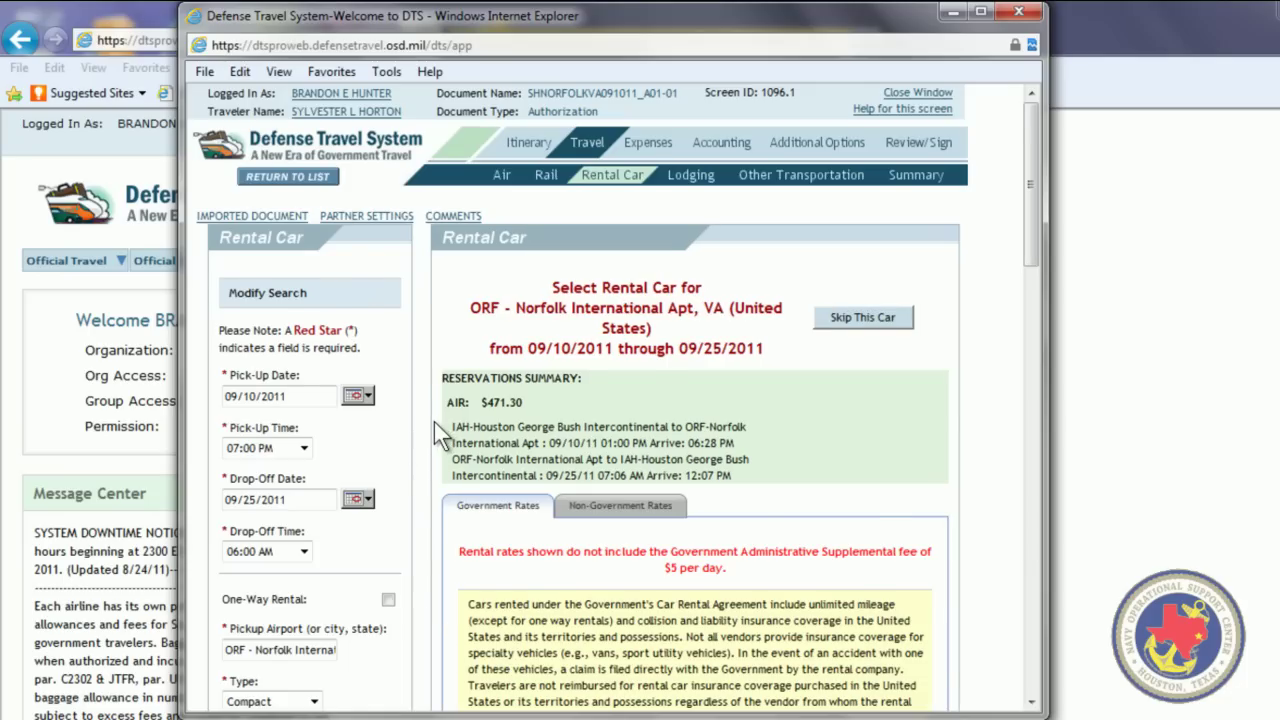
Compare rental prices against Alamo's $355.58 and reserve the $337.20 Advantage compact car
scroll(434, 422, down, 2)
scroll(432, 422, down, 5)
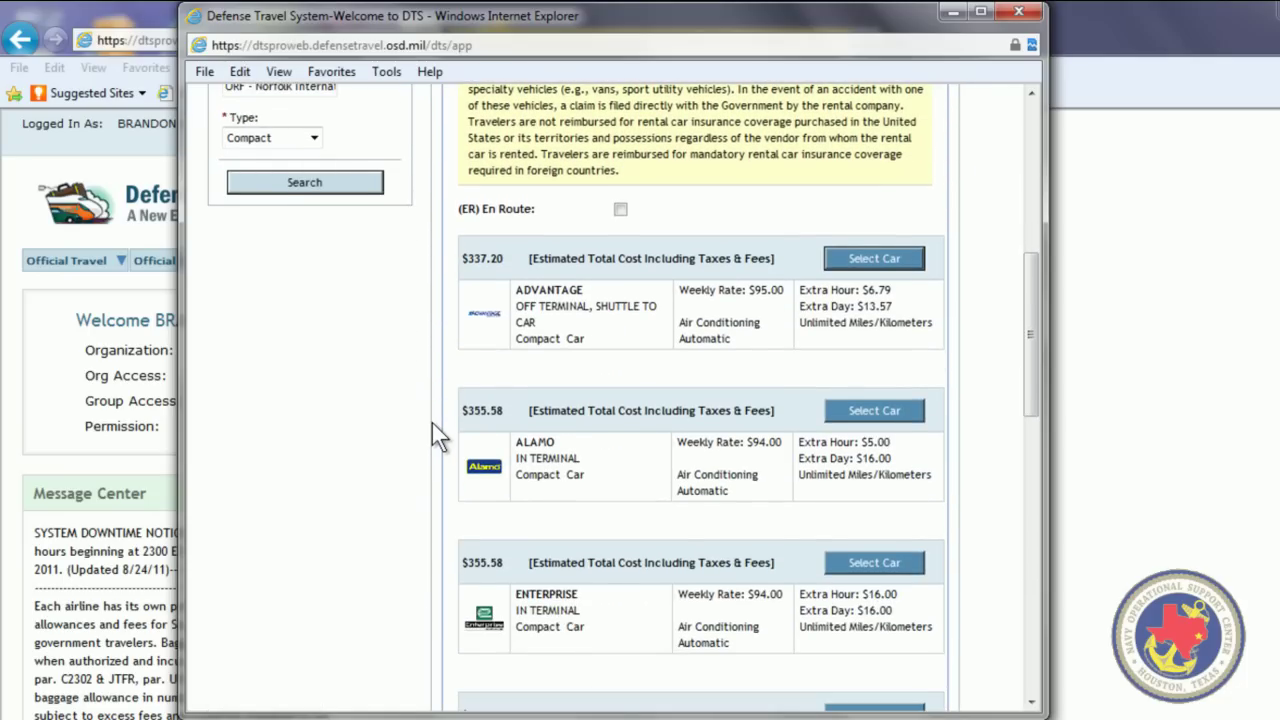
scroll(432, 423, up, 5)
scroll(433, 428, down, 4)
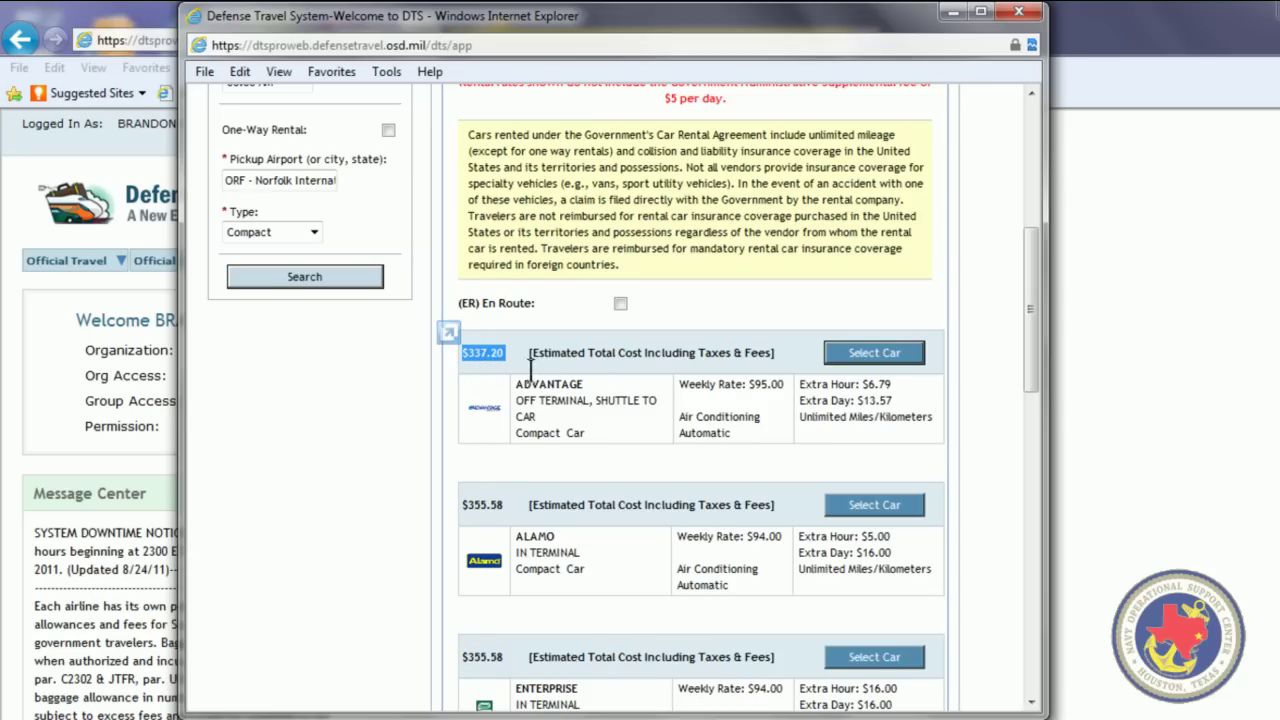
drag(507, 505, 463, 510)
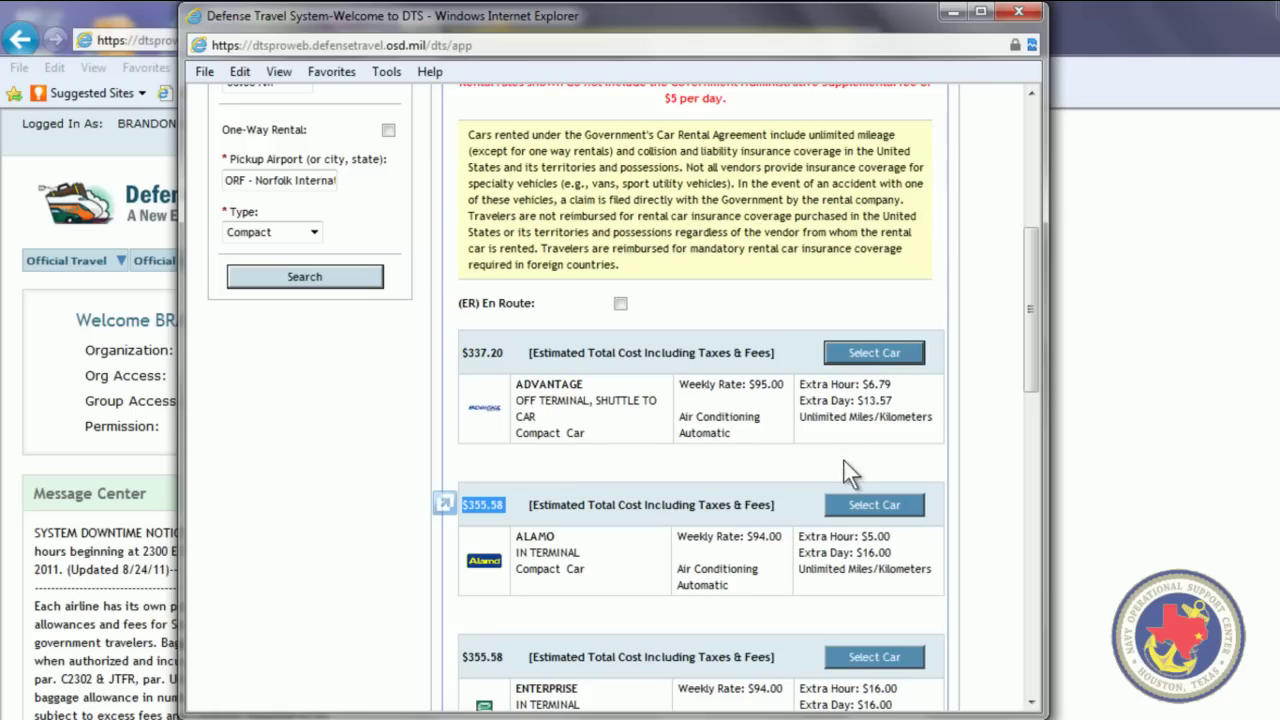
click(870, 348)
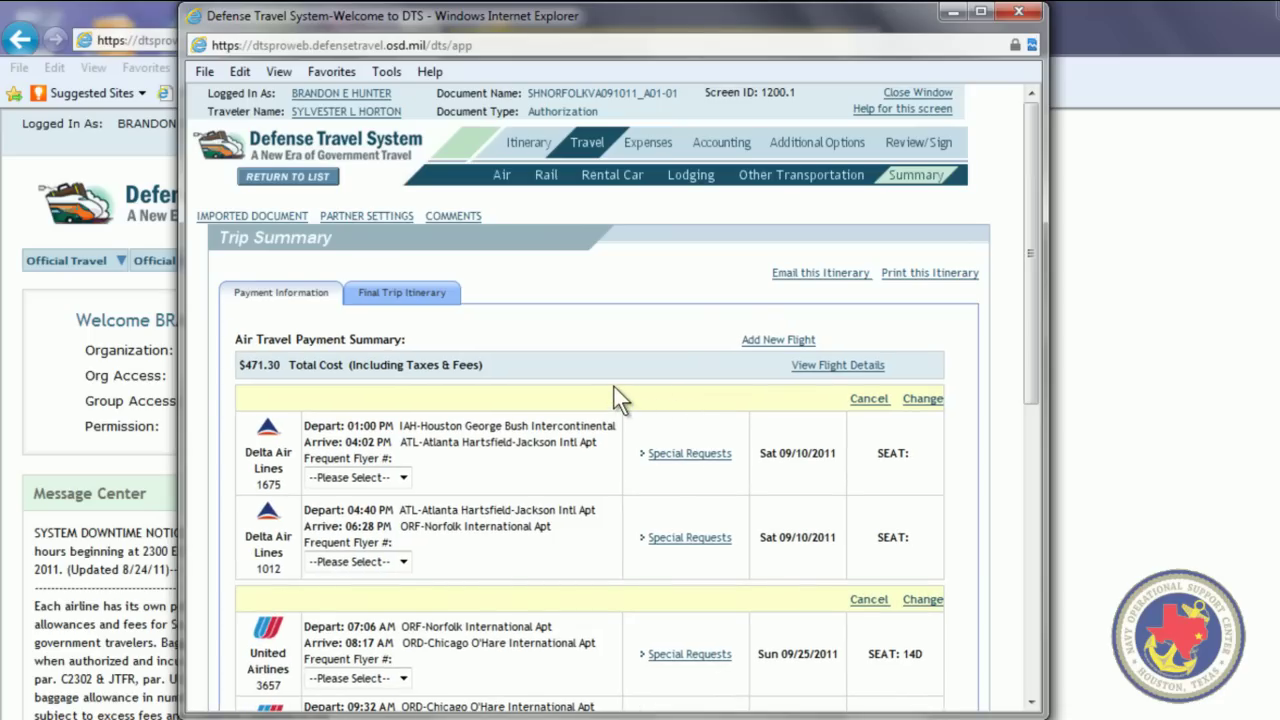
Check the Rental Car Payment Summary and save the Trip Summary with the Advantage car
scroll(618, 387, down, 5)
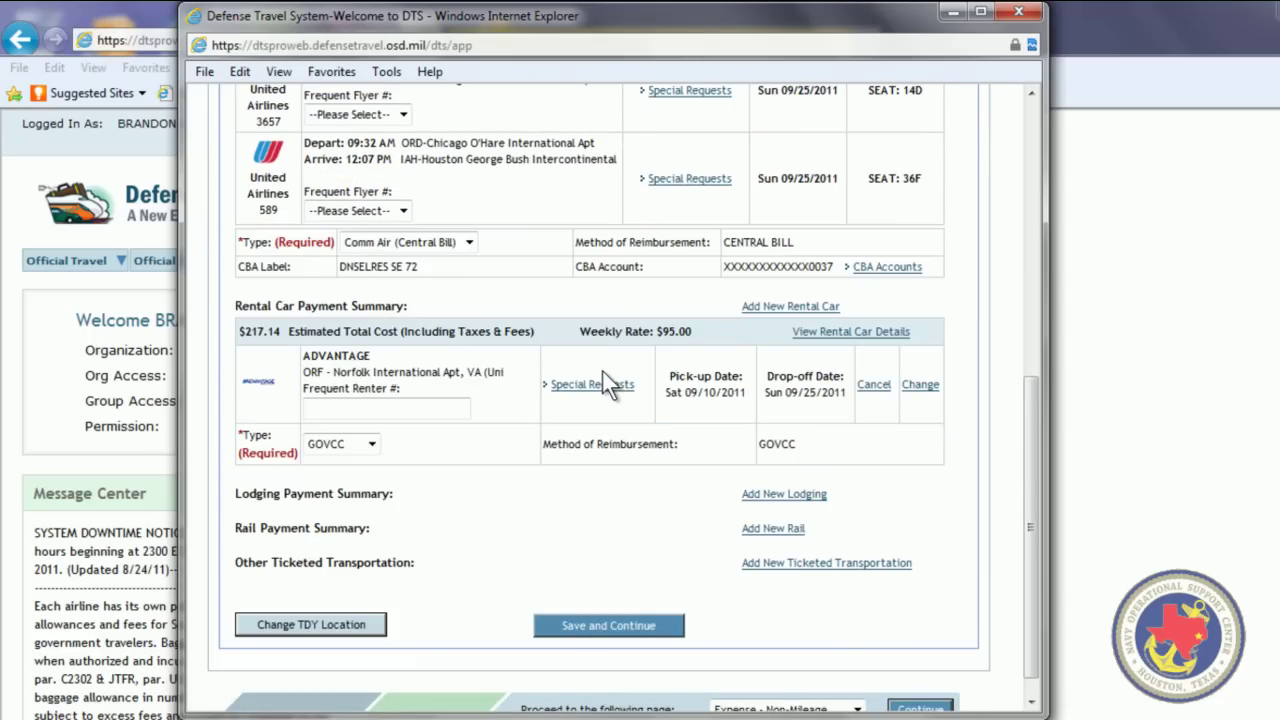
scroll(602, 369, up, 5)
scroll(597, 368, down, 6)
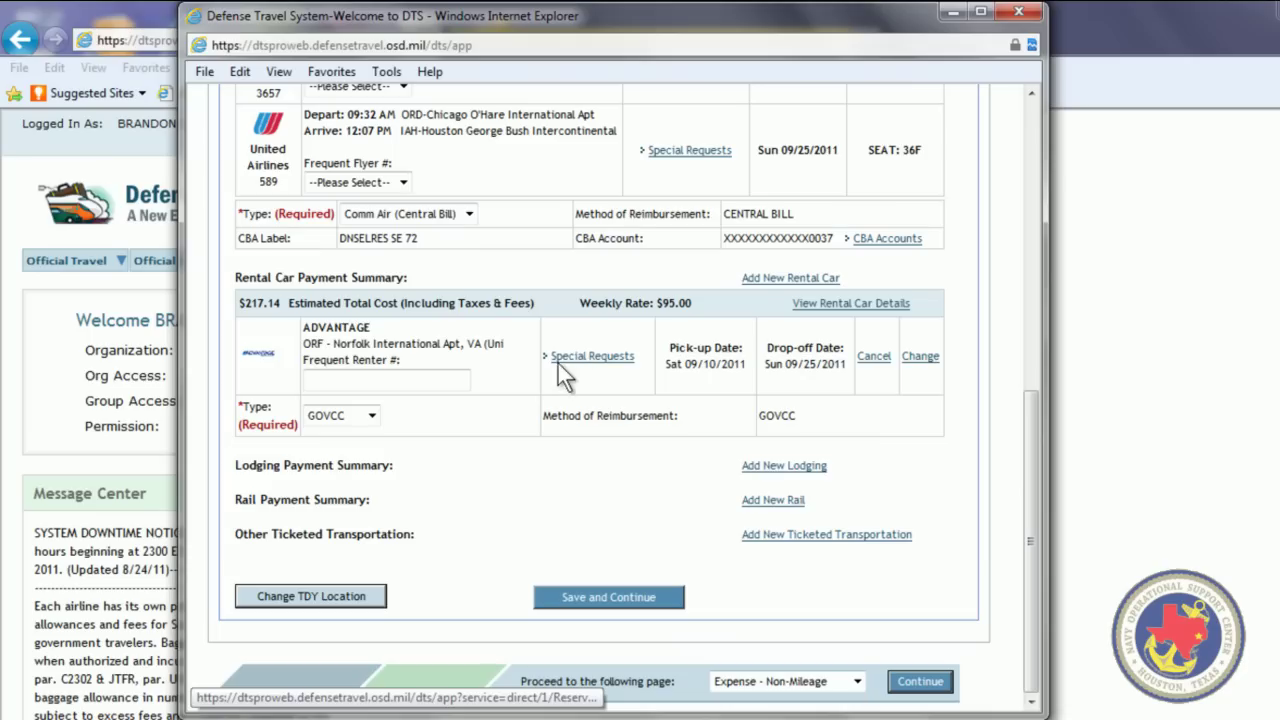
click(578, 600)
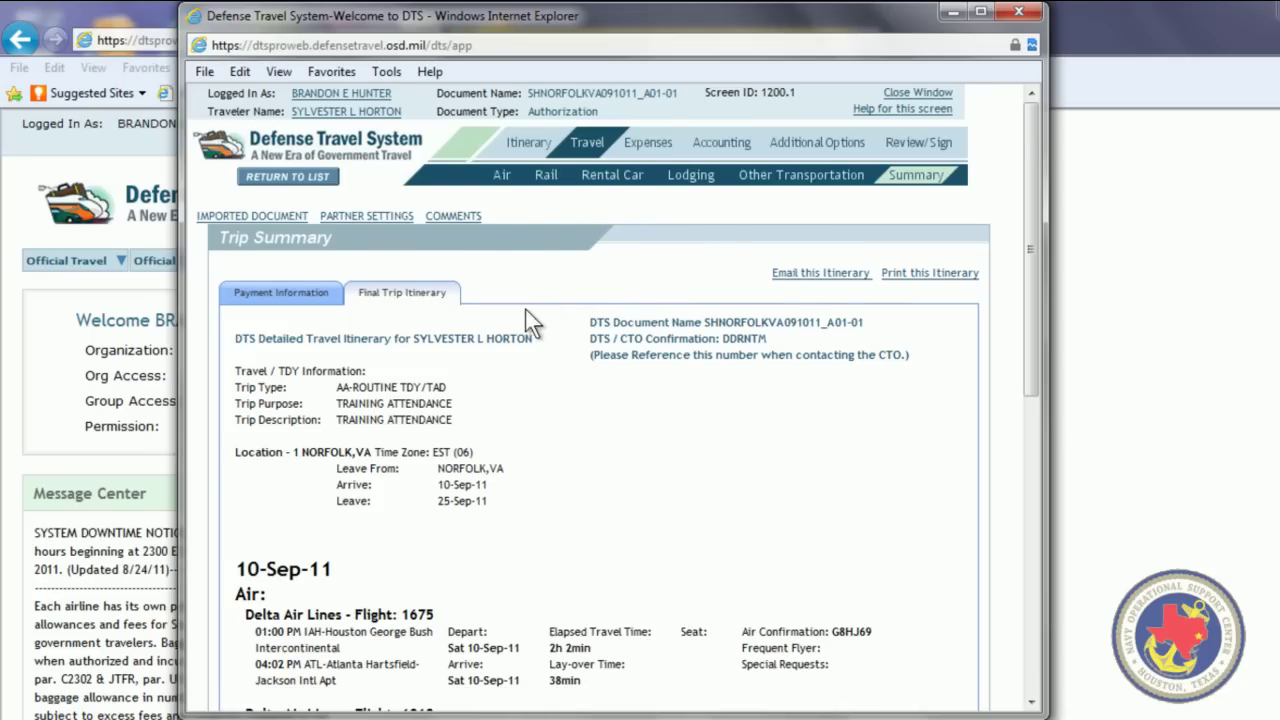
Review the Final Trip Itinerary's Delta and United flights and Advantage car details, then move to Expenses
scroll(566, 315, down, 2)
scroll(566, 310, down, 6)
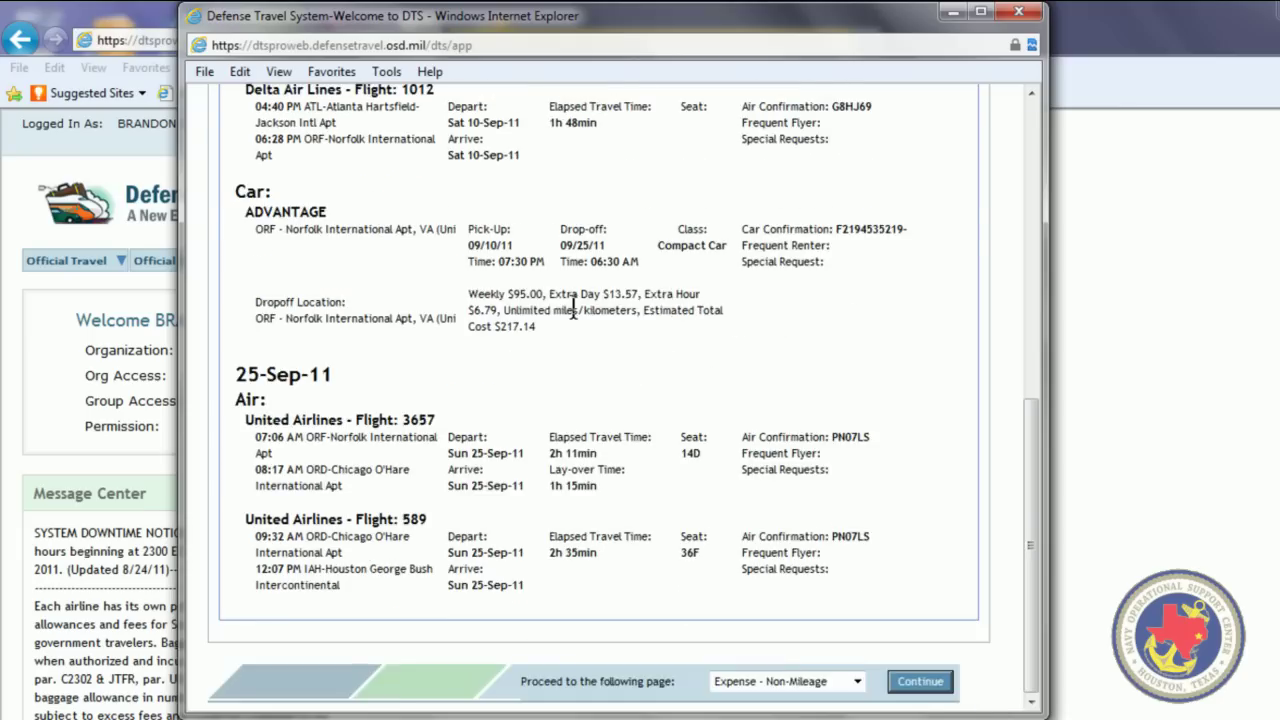
scroll(577, 303, up, 6)
scroll(577, 305, up, 1)
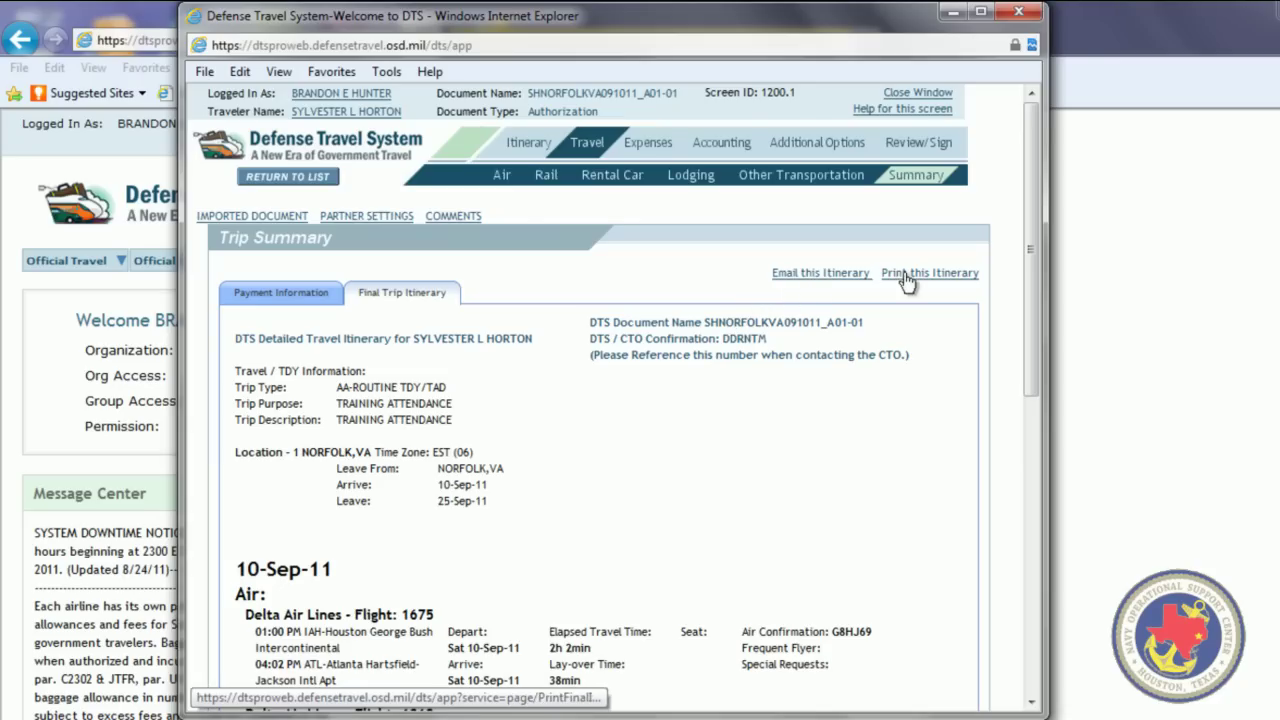
click(655, 146)
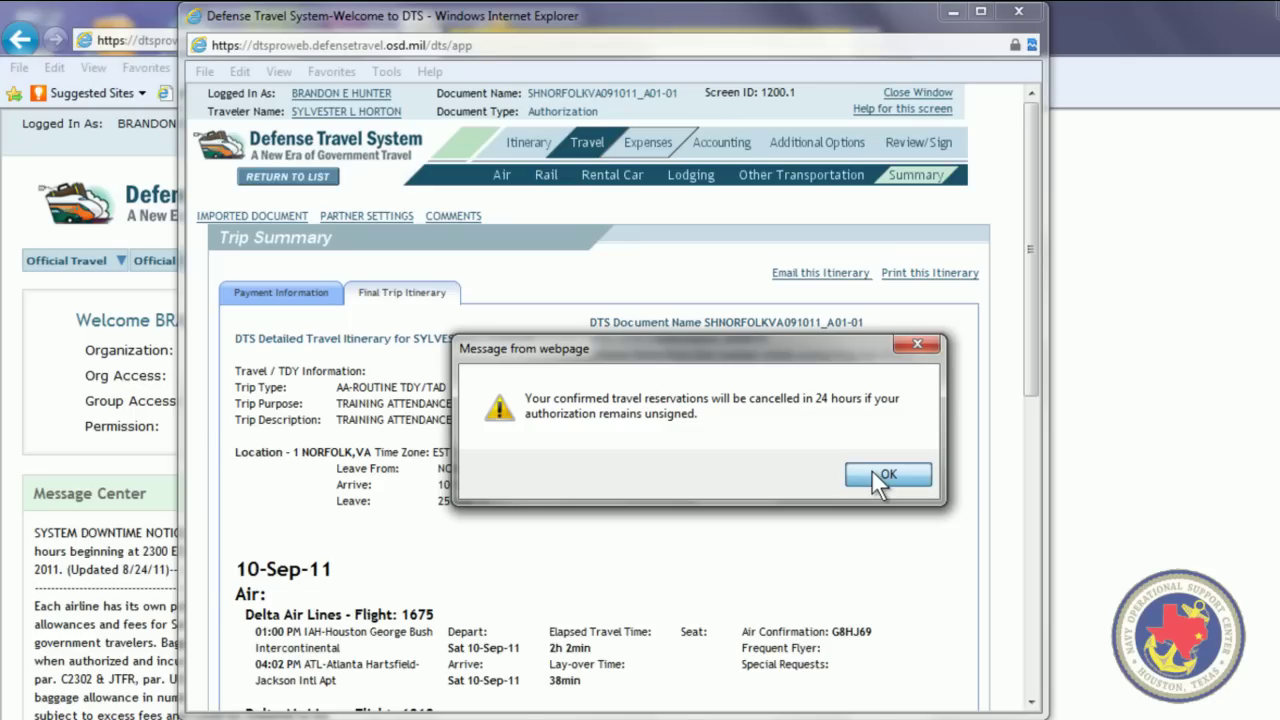
Acknowledge both warnings about reservation cancellation and the unsigned authorization
click(871, 470)
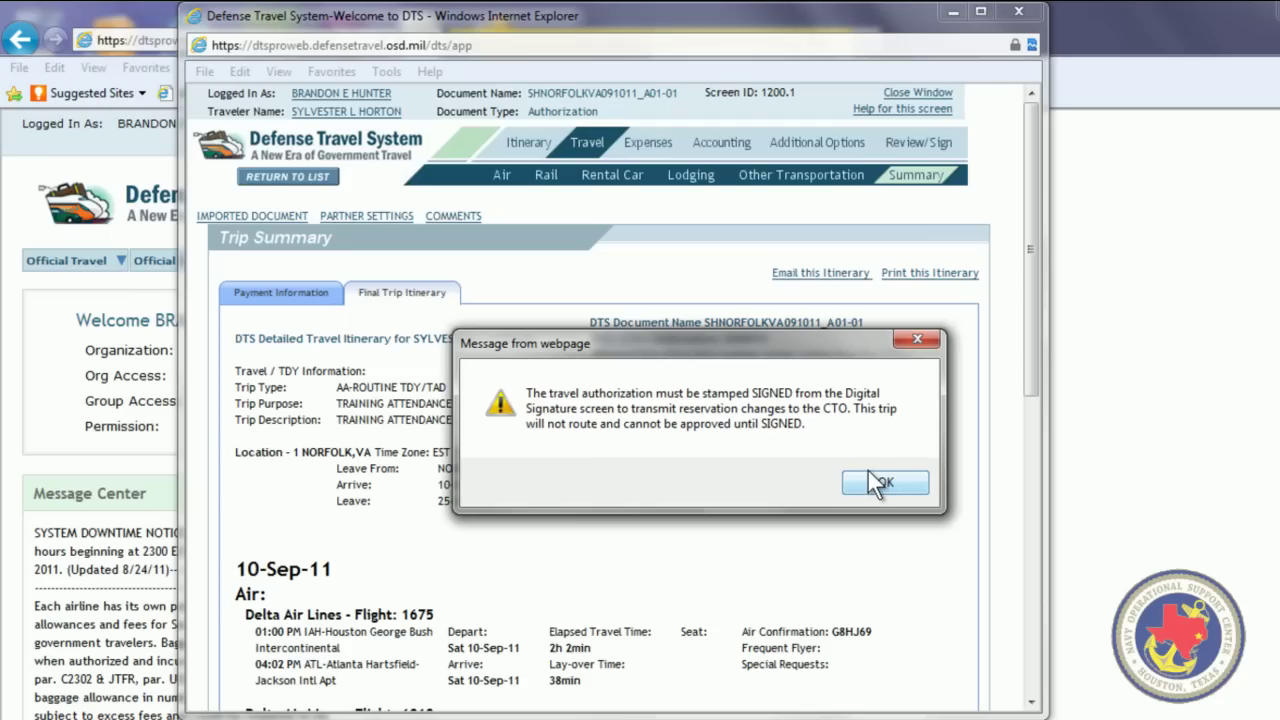
click(871, 485)
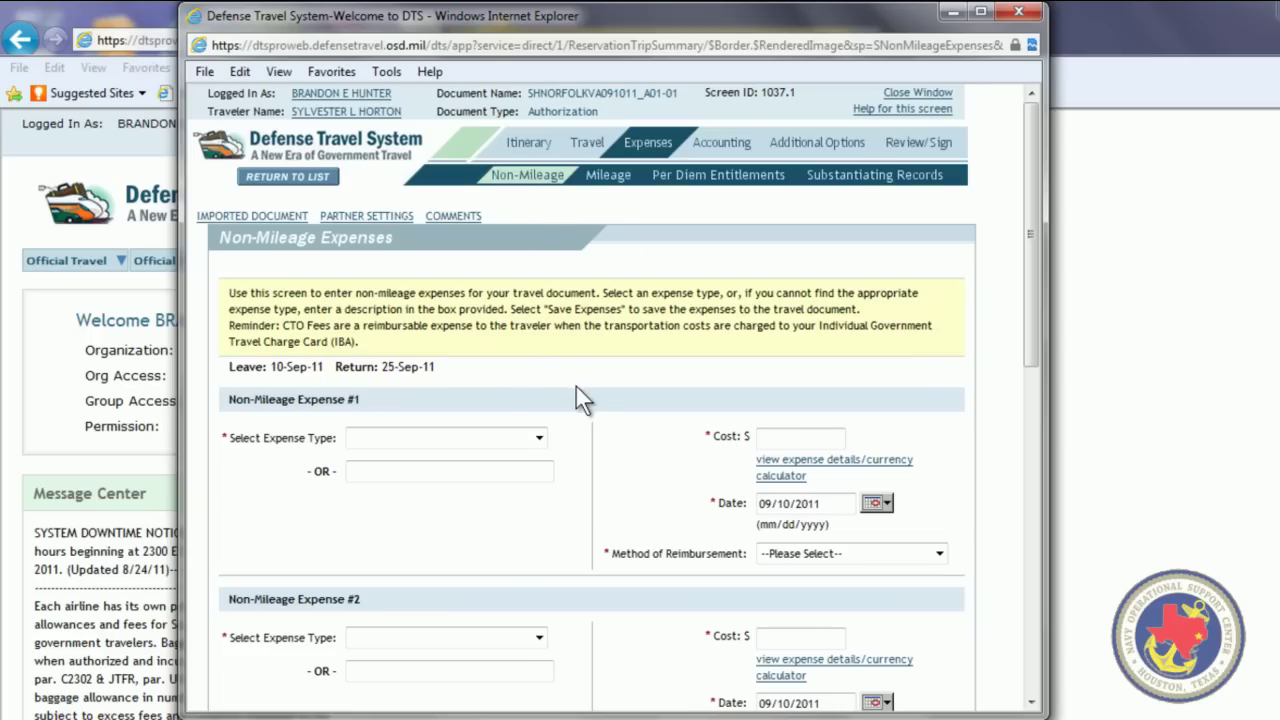
Set Non-Mileage Expense #1 to Gasoline-Rental/Govt. Car with a cost of 100.00
scroll(587, 357, down, 2)
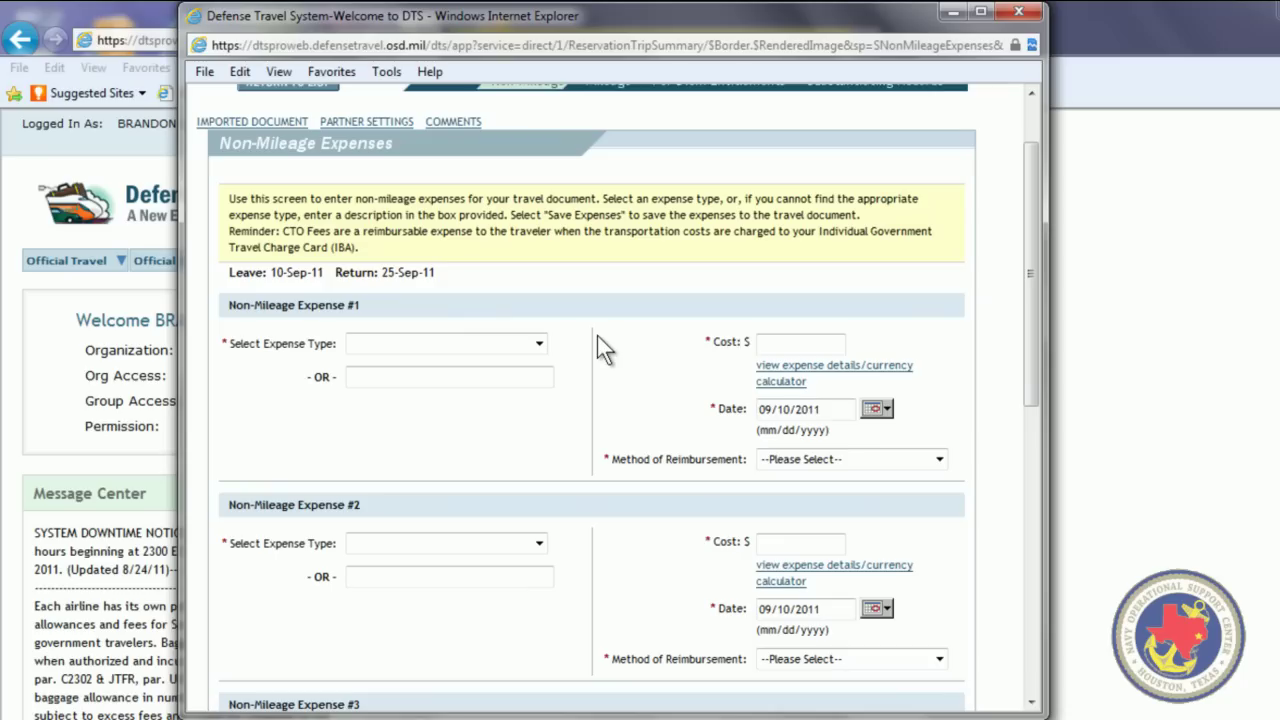
click(539, 345)
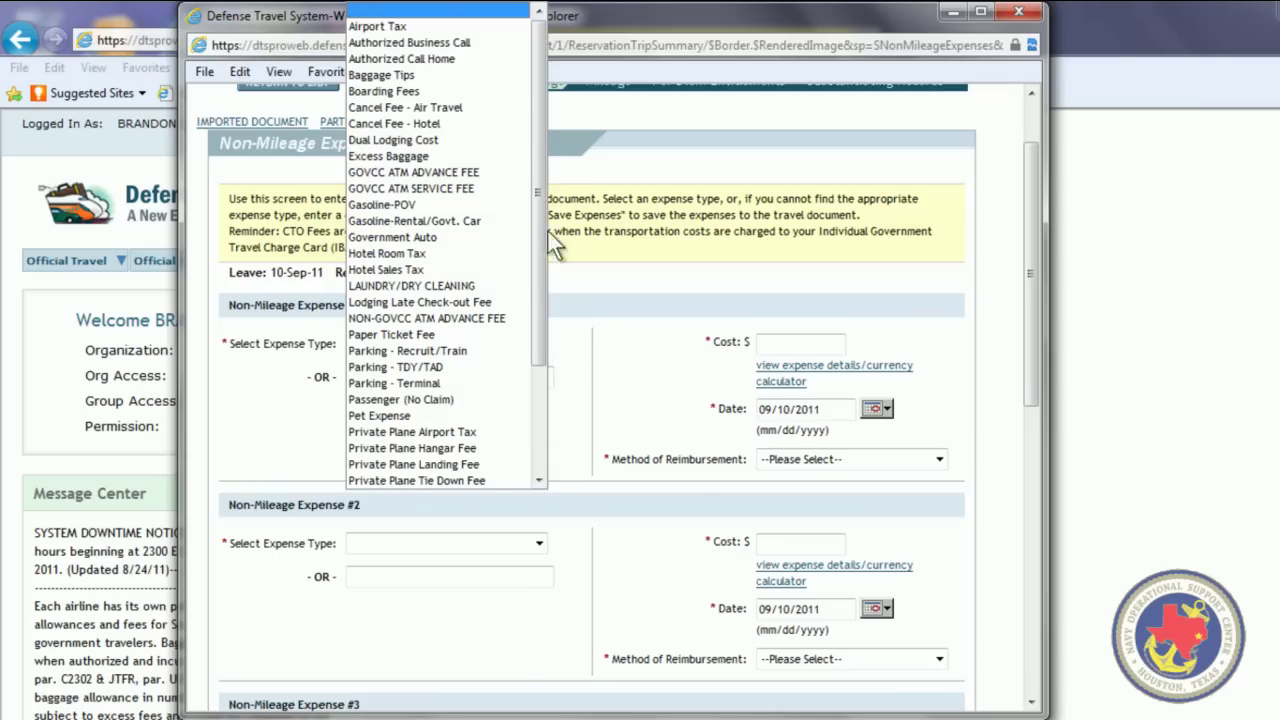
drag(540, 150, 566, 126)
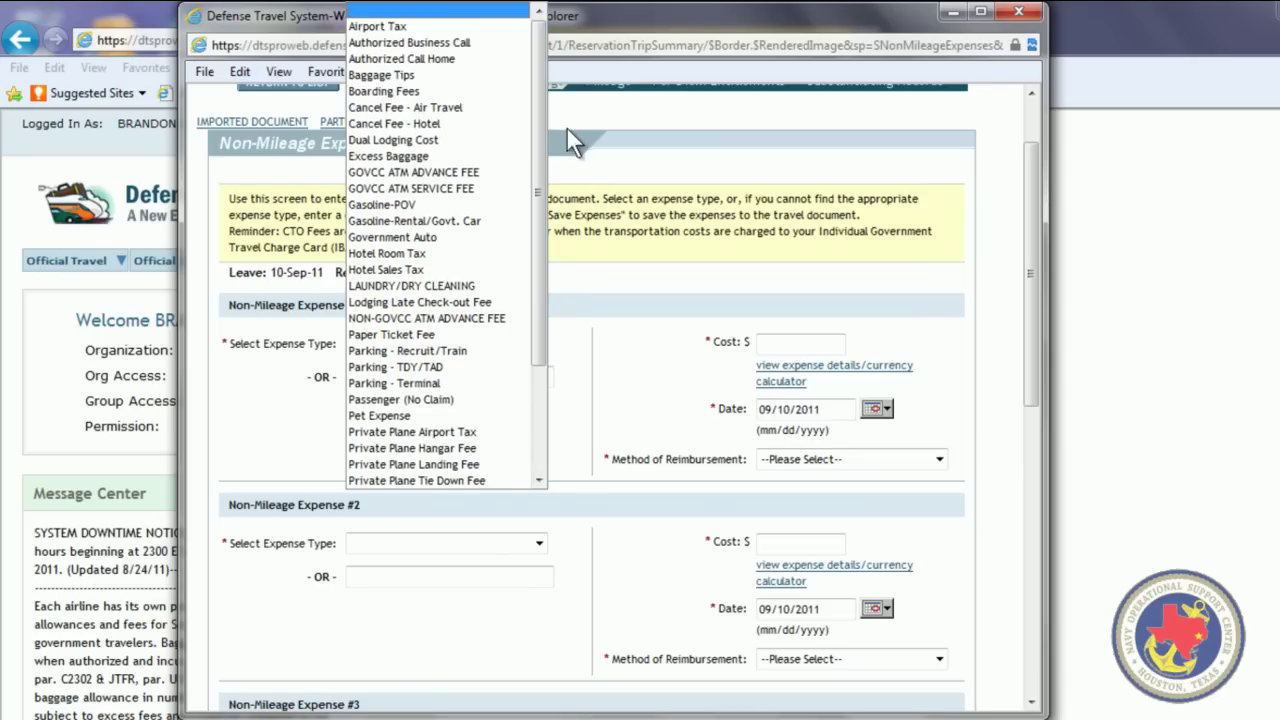
click(497, 220)
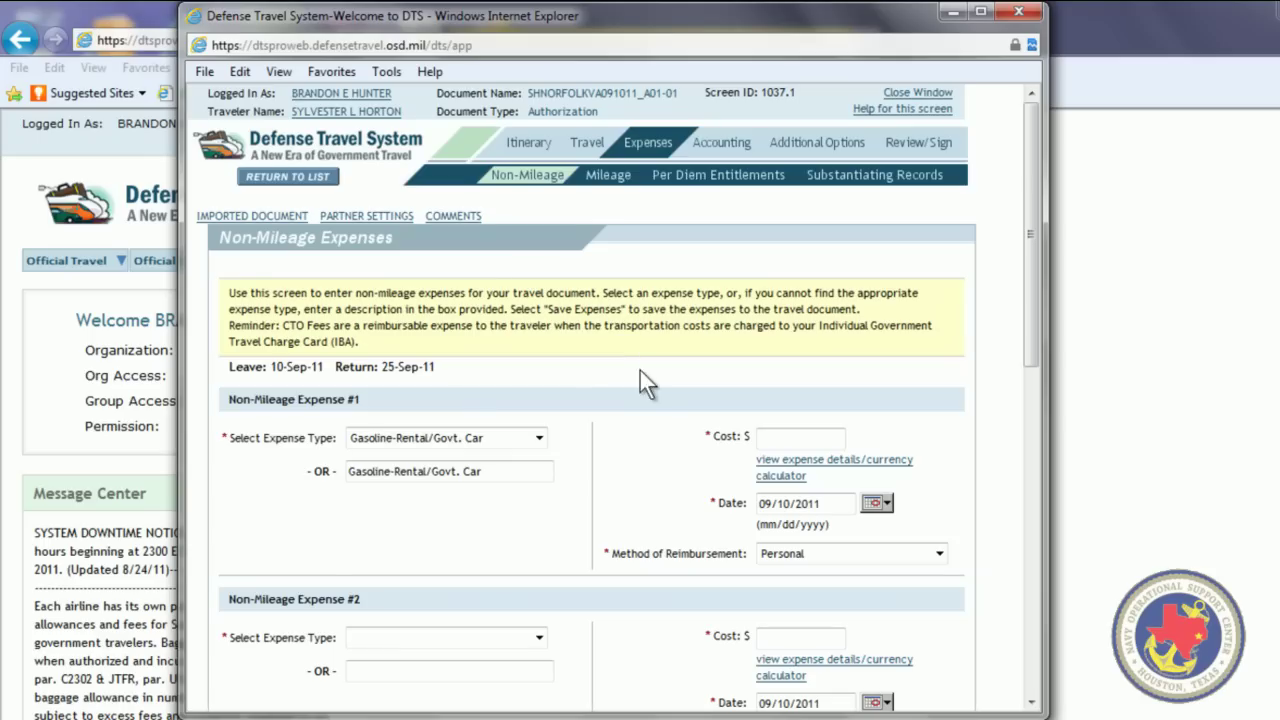
click(788, 436)
text(100.00)
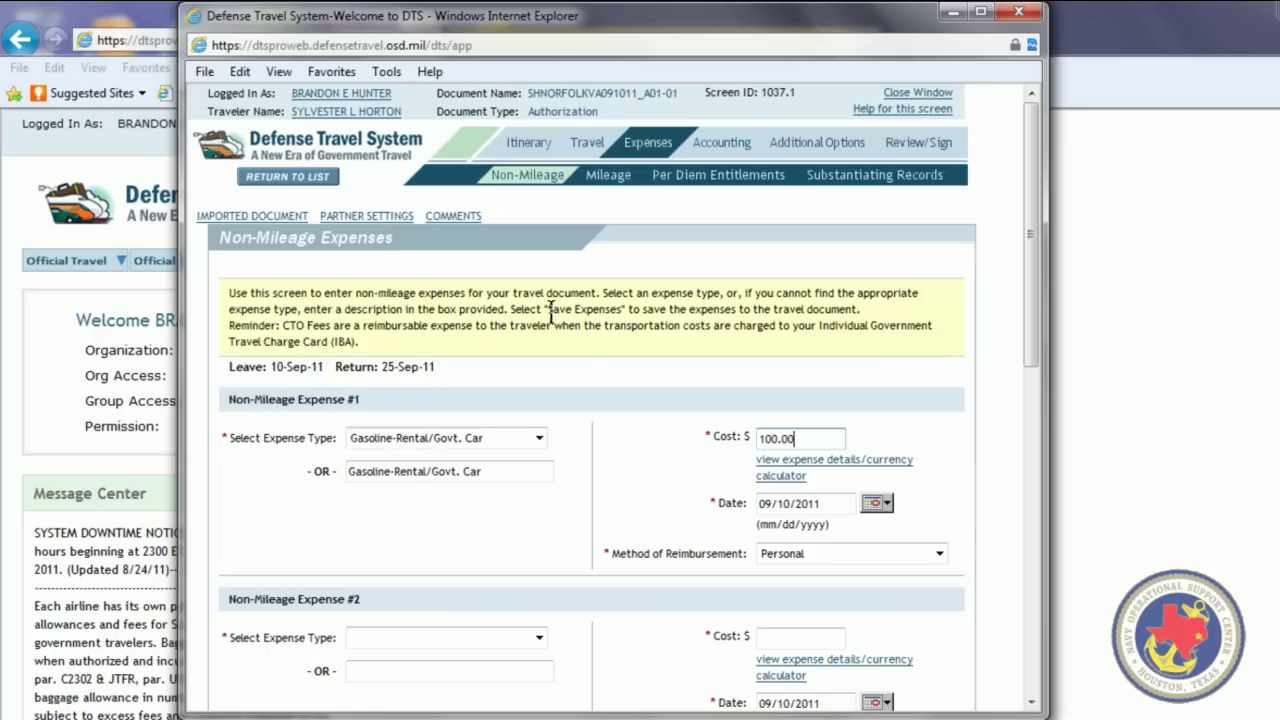
click(628, 434)
Leave Expense #2 blank and save the non-mileage expenses
scroll(591, 357, down, 3)
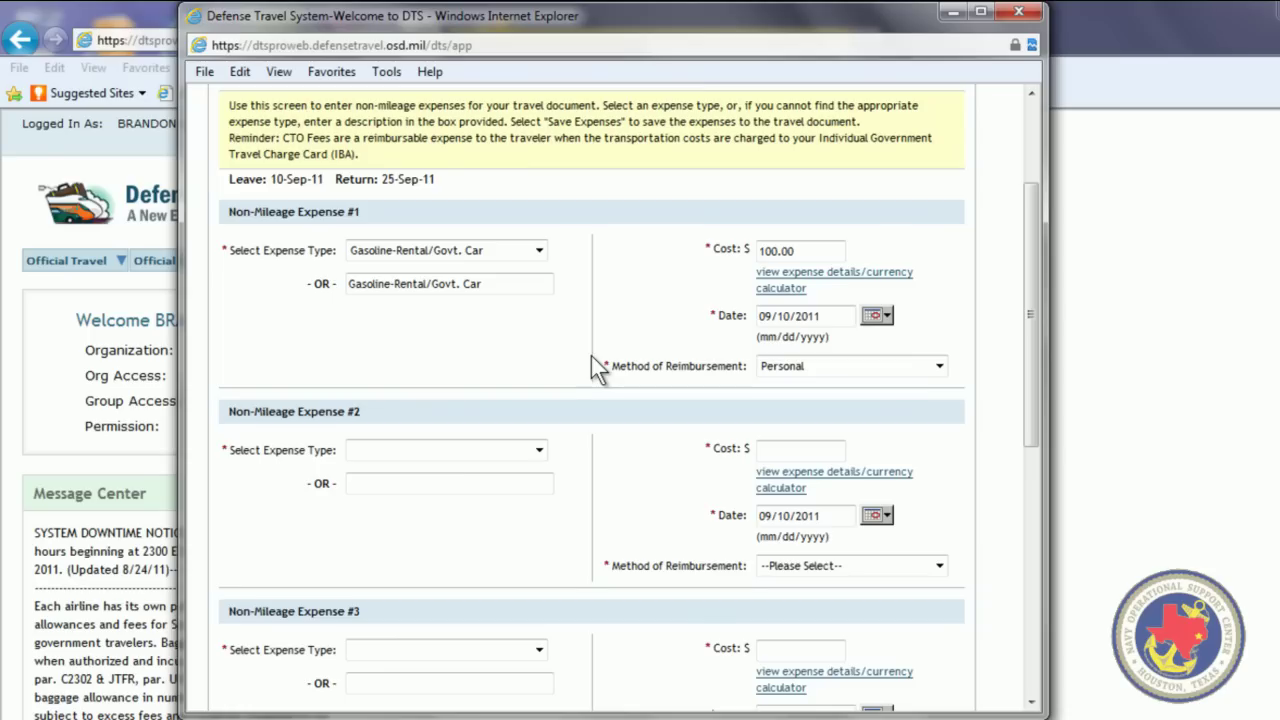
click(539, 449)
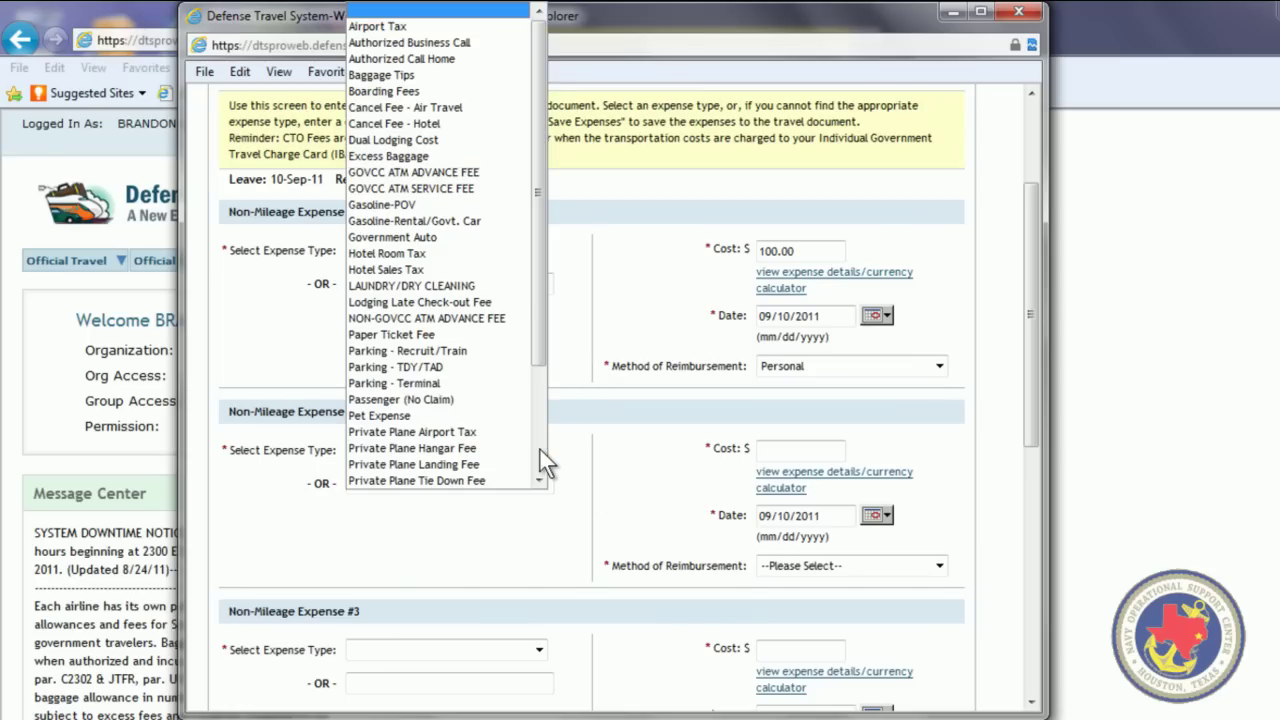
click(517, 12)
scroll(565, 295, down, 1)
scroll(605, 318, down, 3)
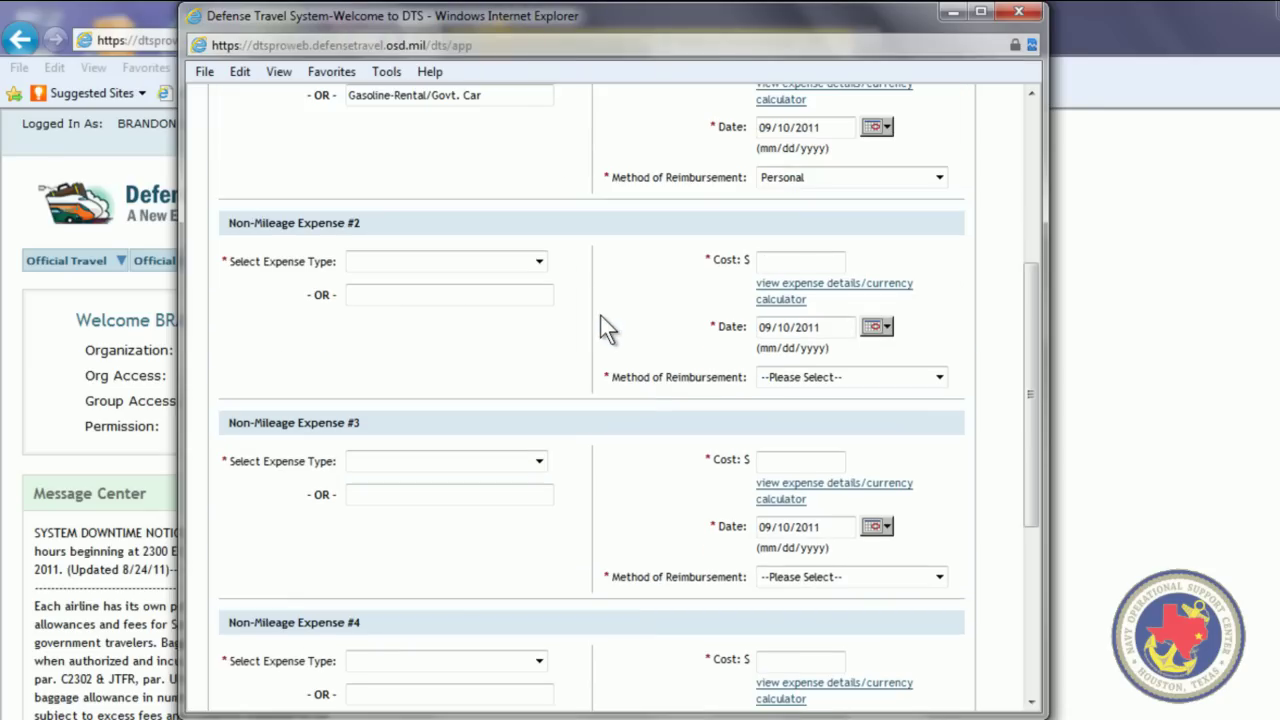
scroll(580, 360, down, 6)
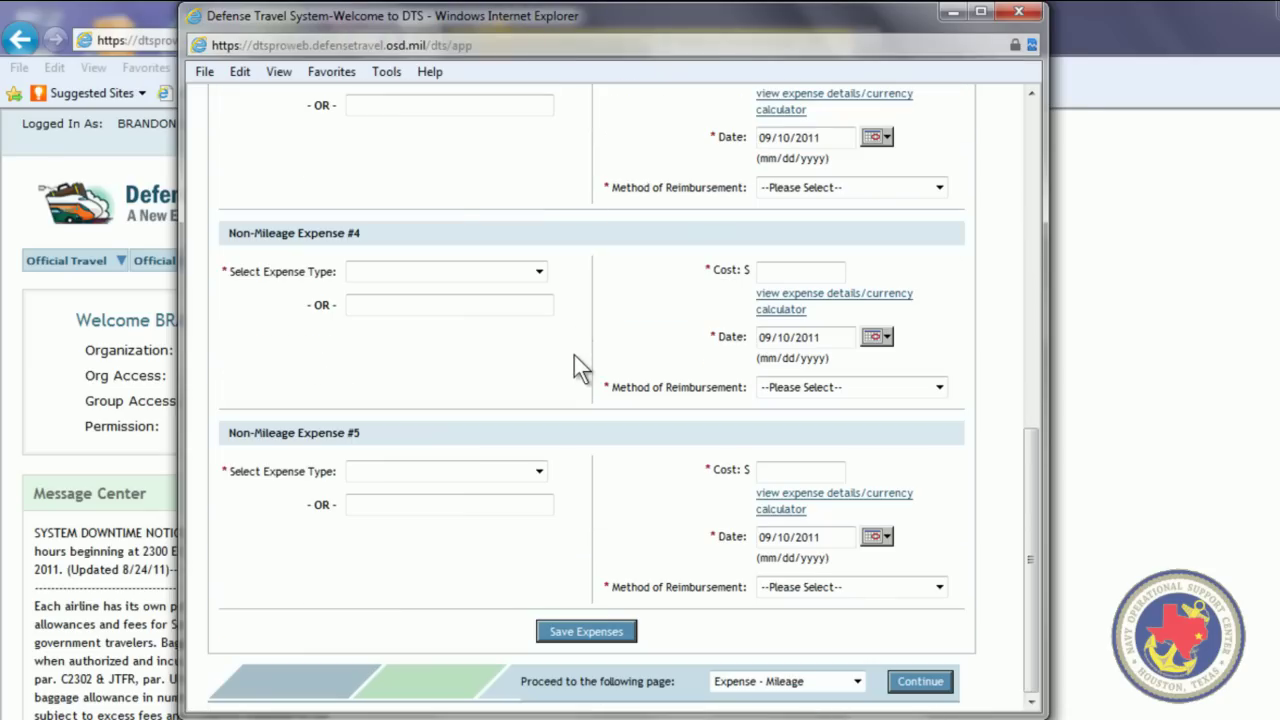
click(595, 632)
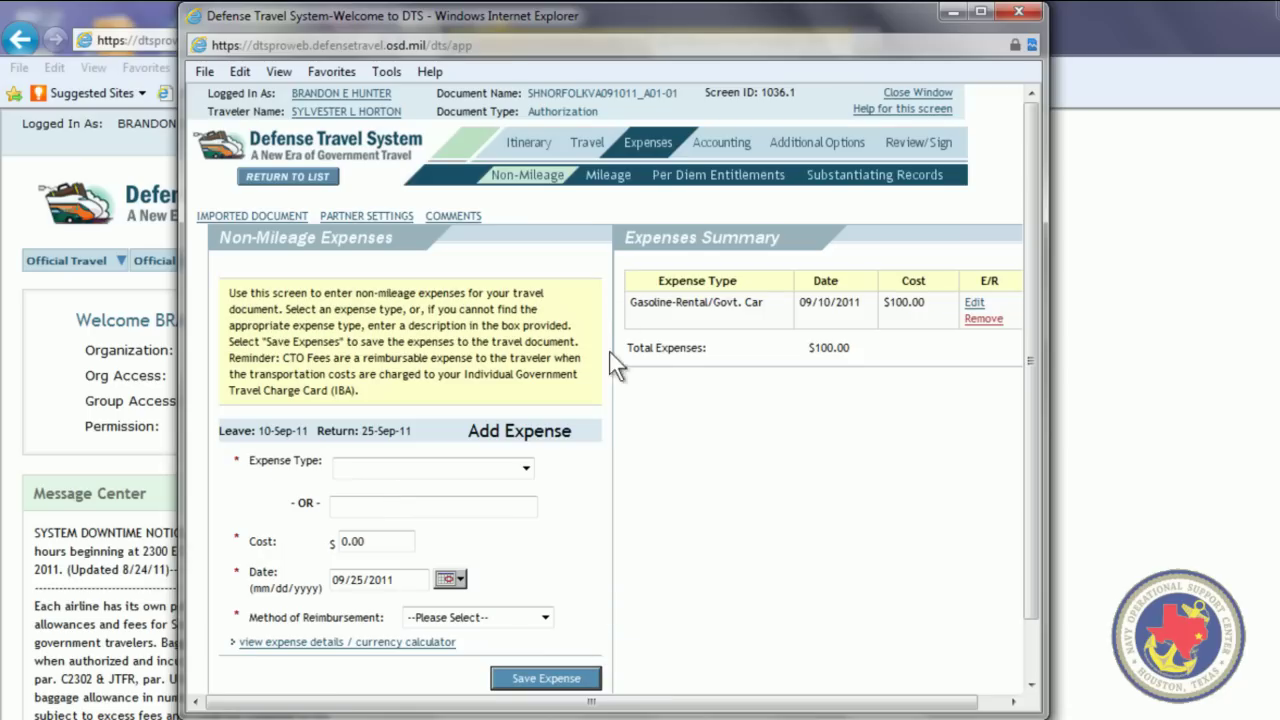
Switch to the Mileage expenses page showing two blank entries dated 09/25/2011
click(608, 178)
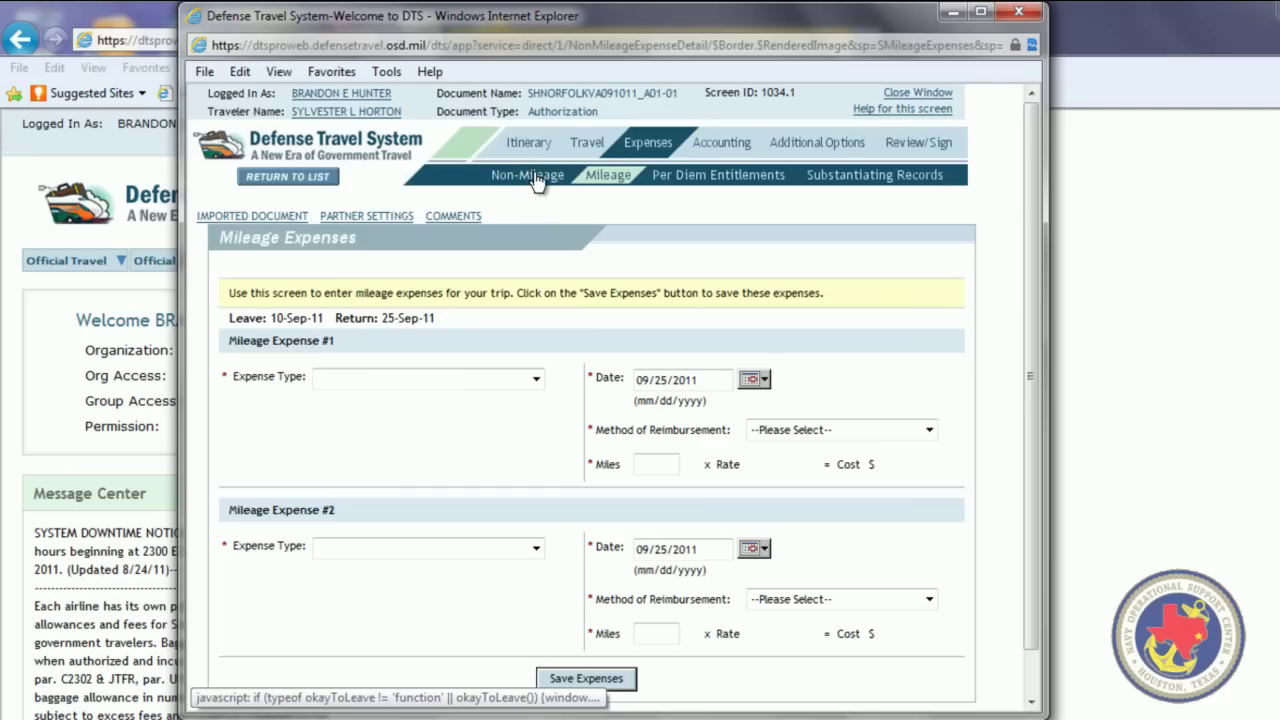
Review Norfolk, VA per diem entitlements: $55.00 lodging and $61.00 M&IE through 09/25/11
click(708, 178)
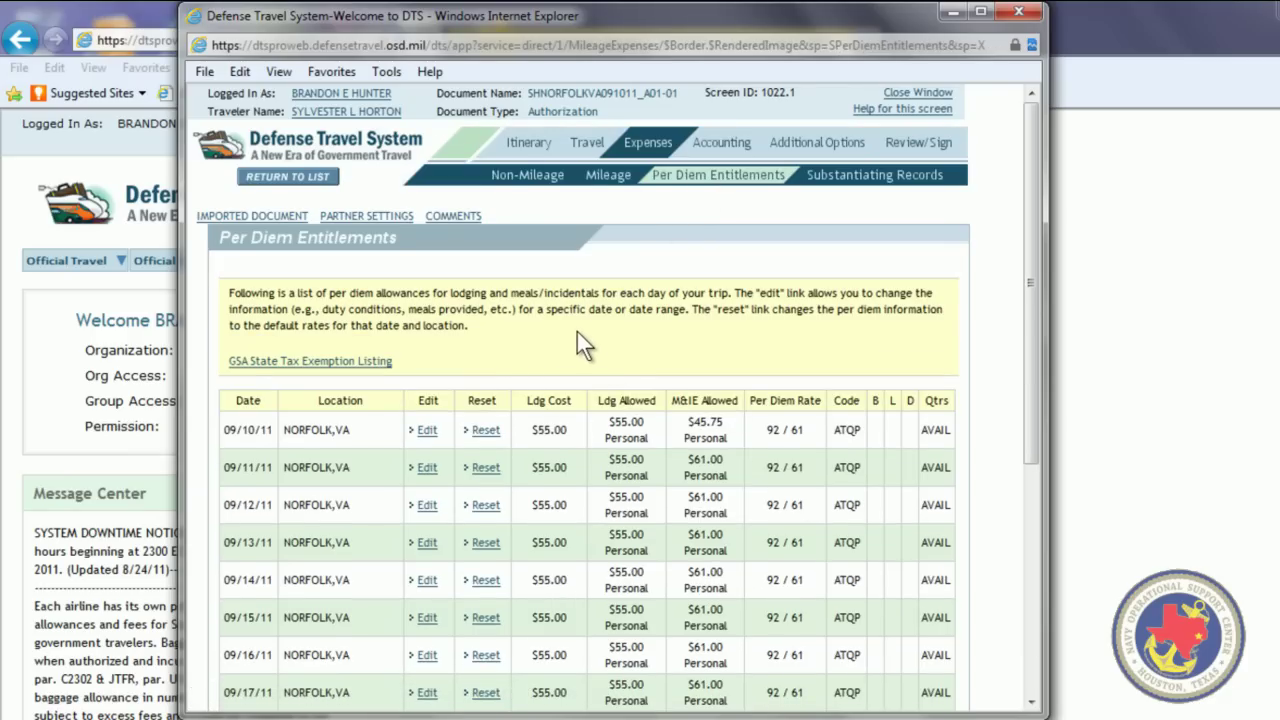
scroll(577, 343, down, 6)
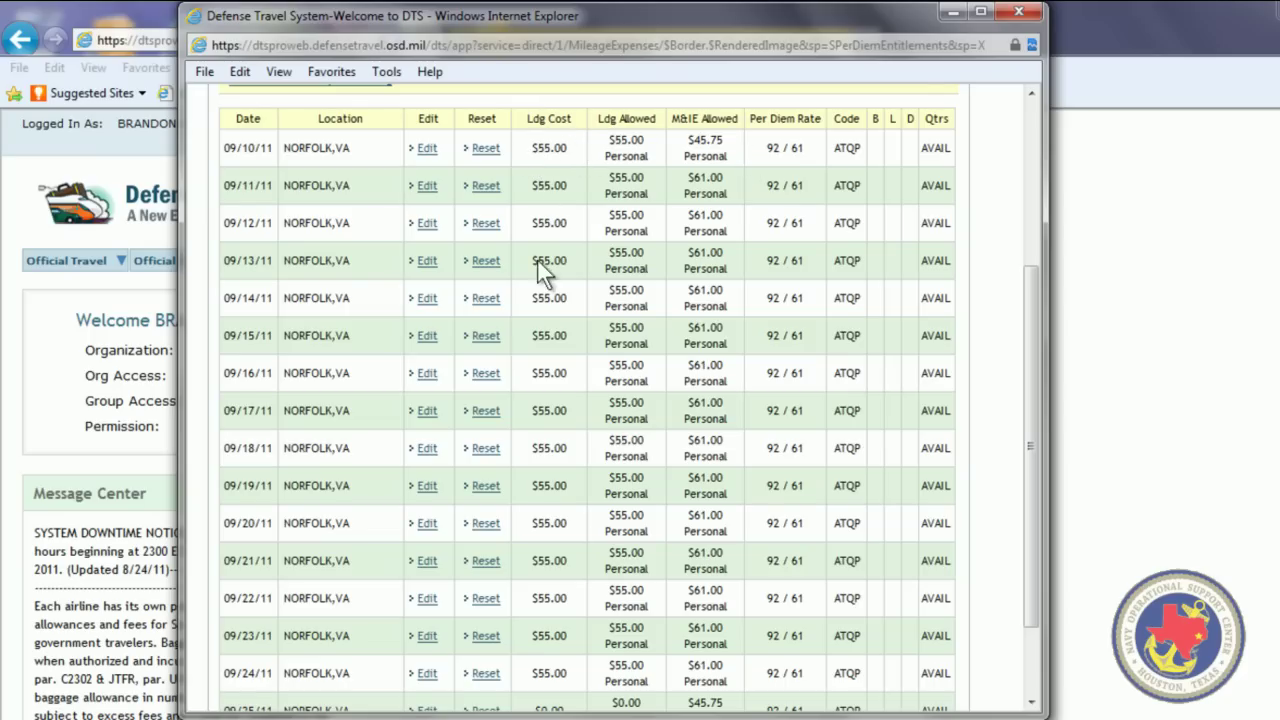
scroll(600, 200, down, 3)
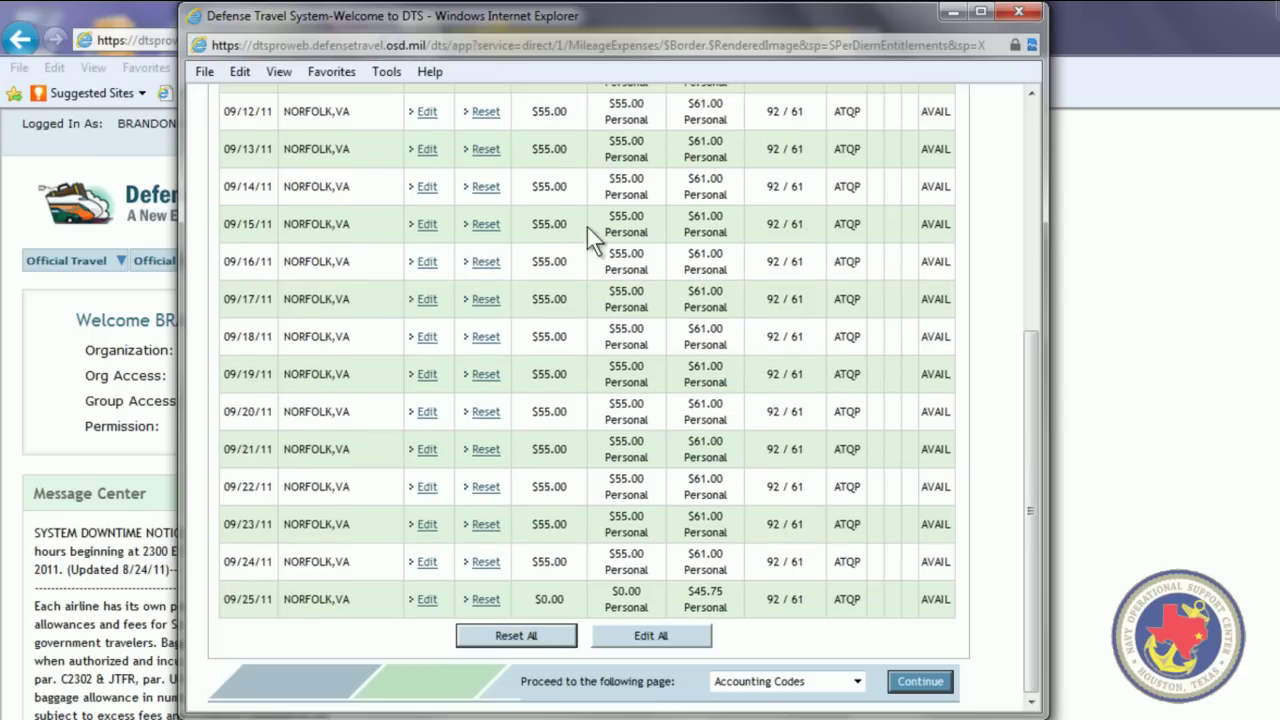
scroll(600, 405, up, 5)
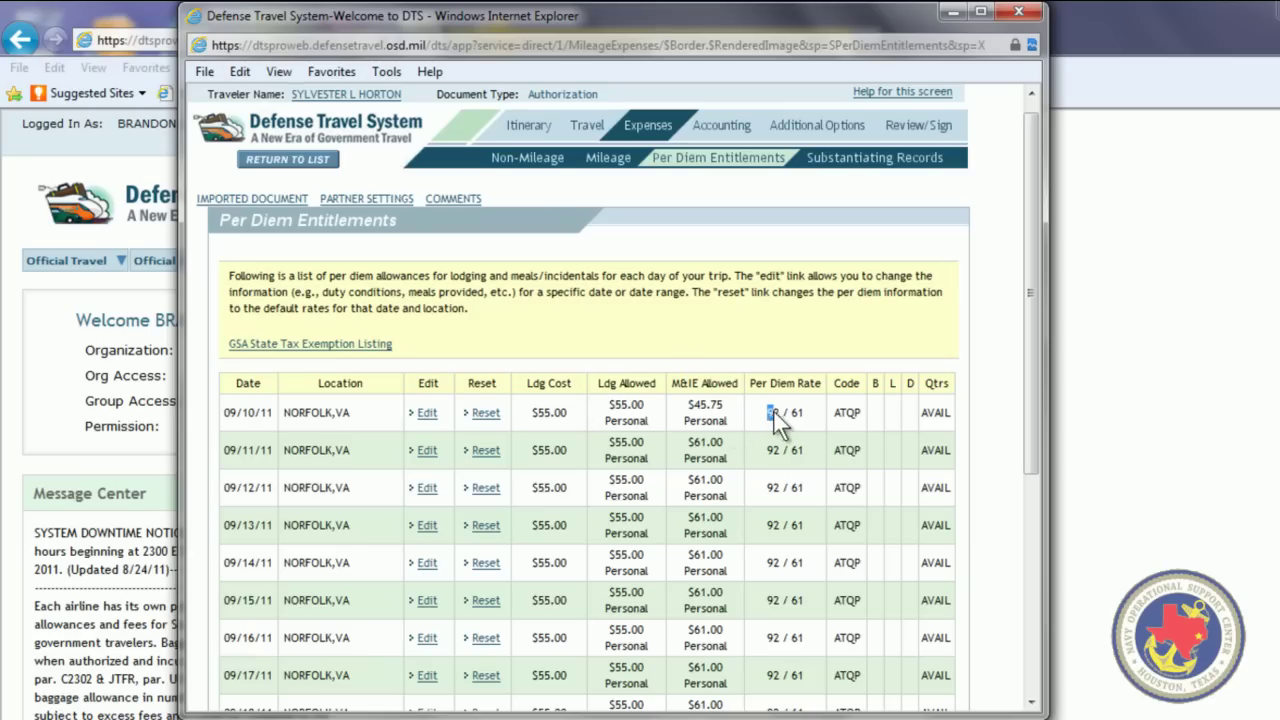
drag(776, 412, 781, 412)
click(746, 448)
scroll(764, 415, down, 5)
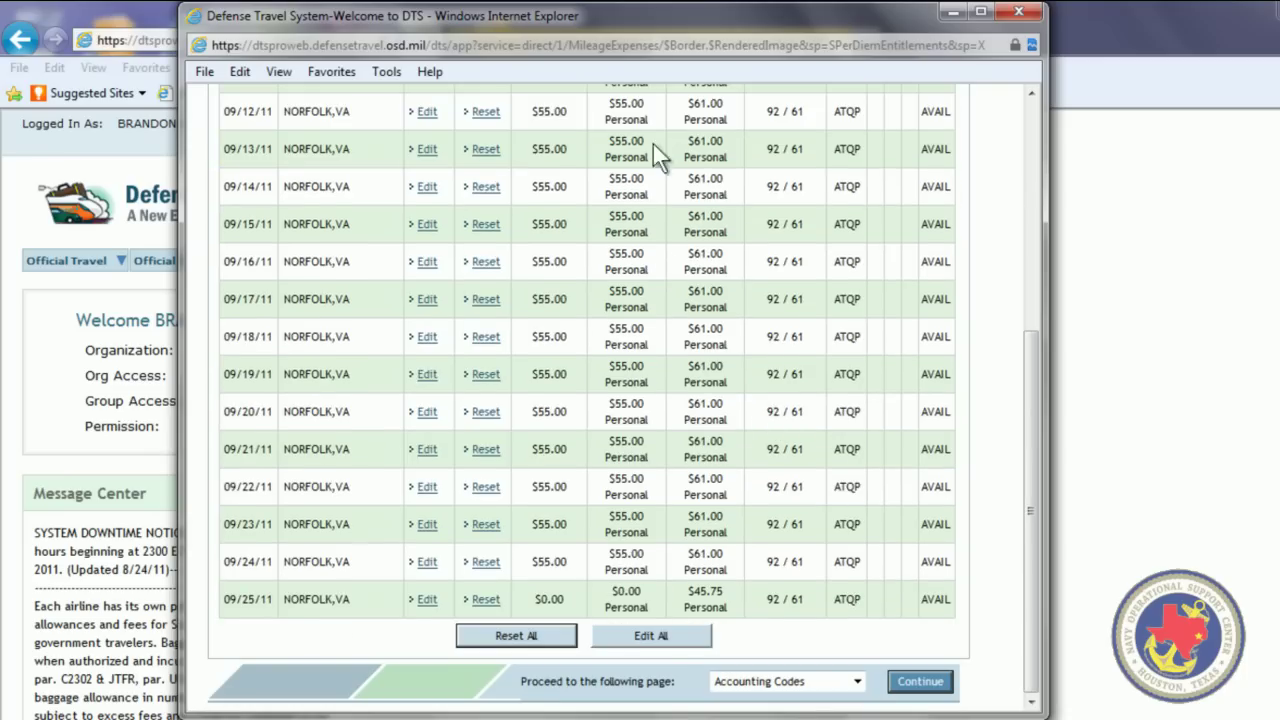
With Edit All, replace the 55.00 lodging amount with 92.00 for every day and save
click(672, 637)
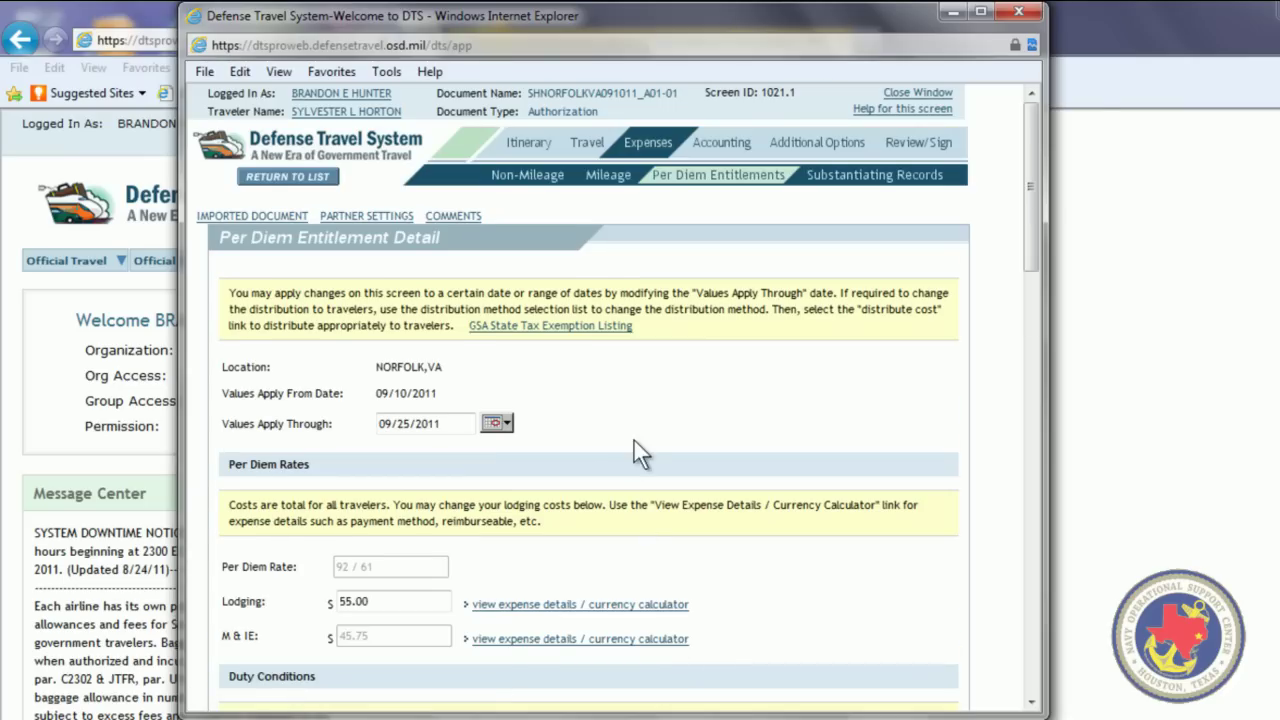
scroll(634, 441, down, 3)
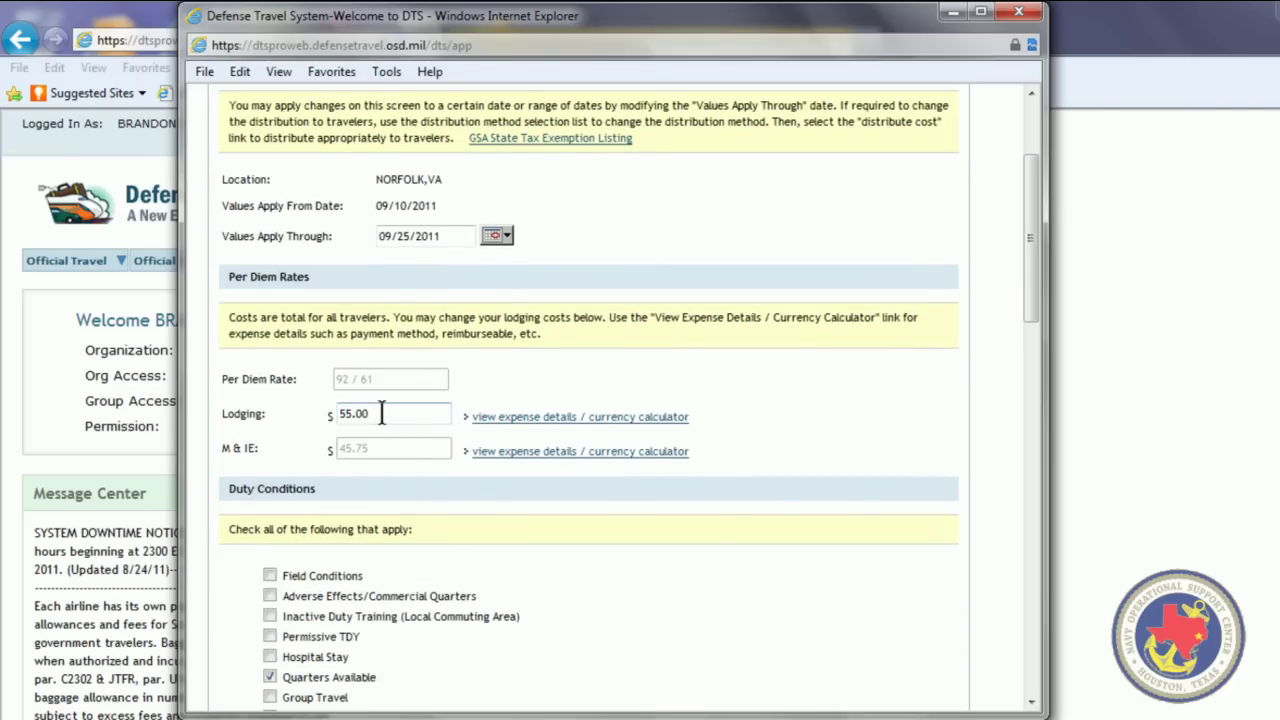
drag(381, 414, 311, 420)
text(92.00)
scroll(486, 385, down, 5)
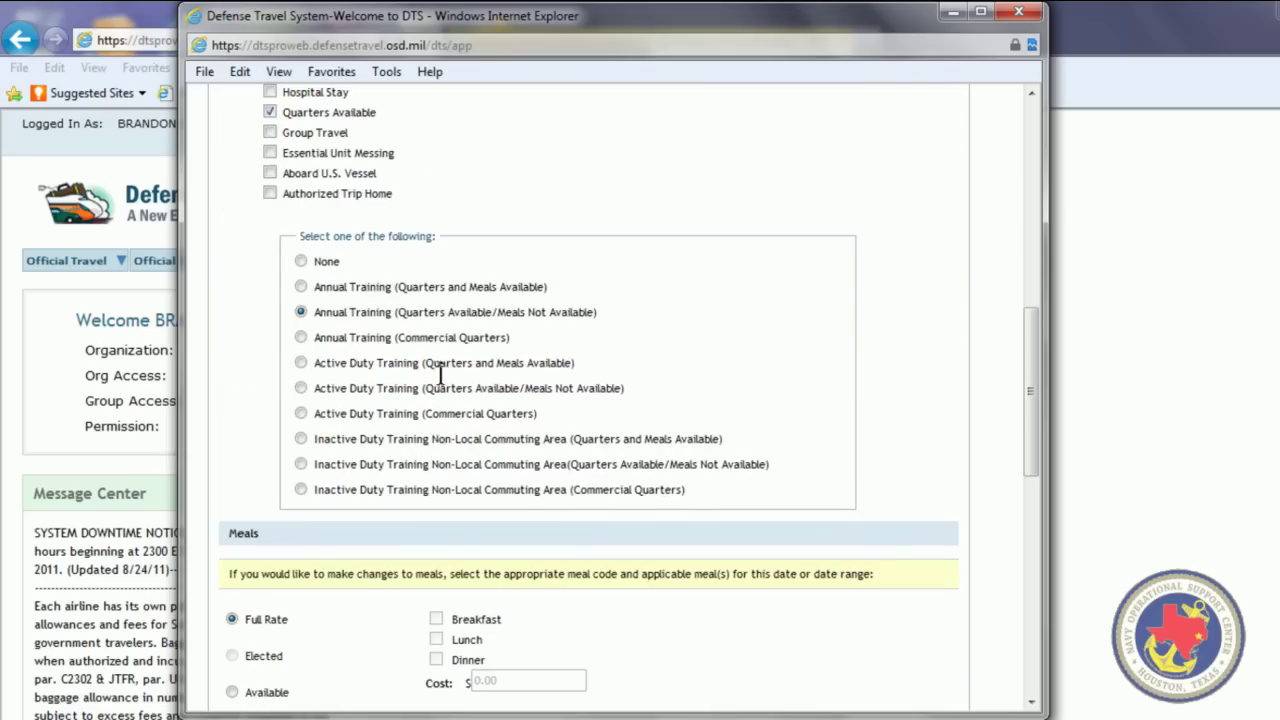
scroll(445, 372, up, 4)
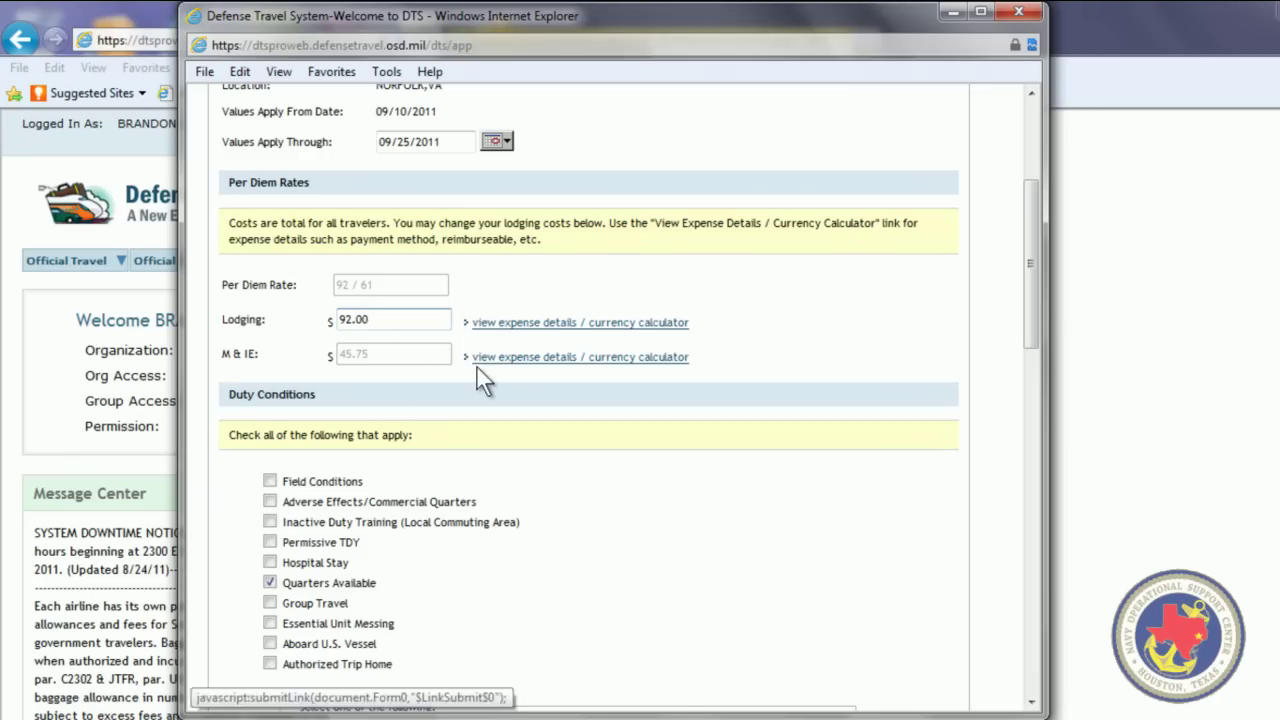
scroll(477, 367, down, 10)
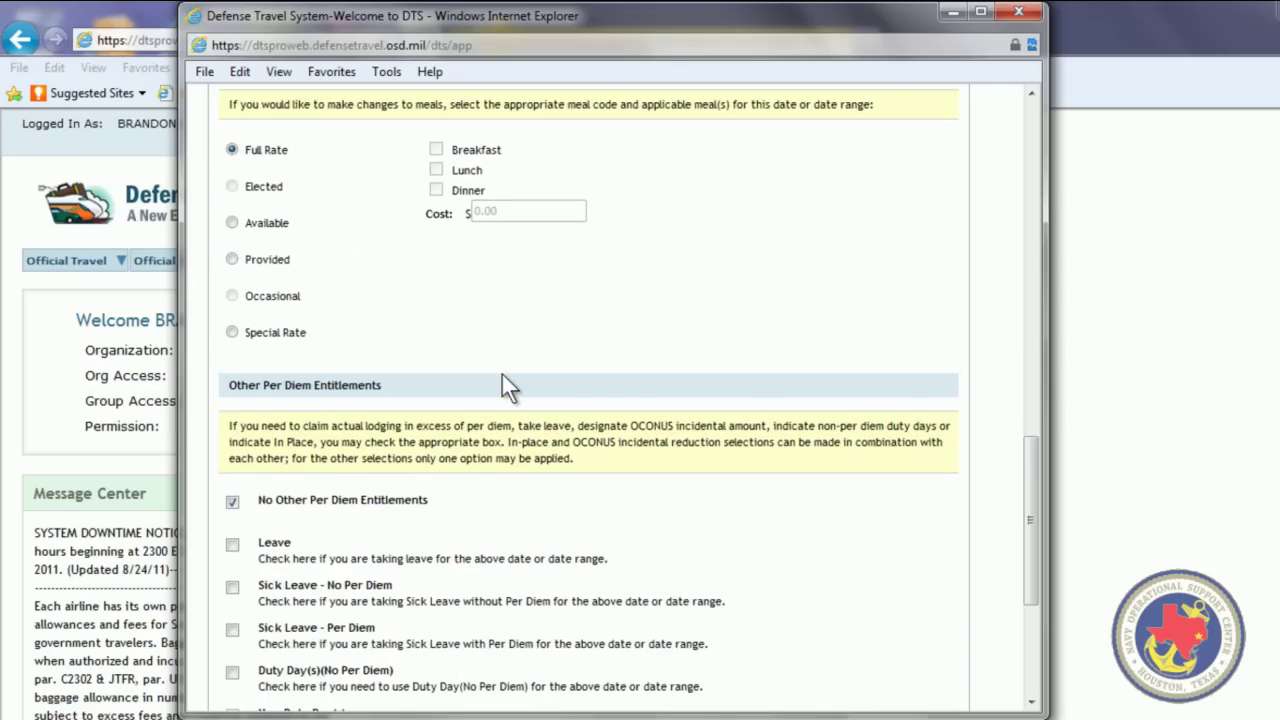
scroll(502, 374, down, 4)
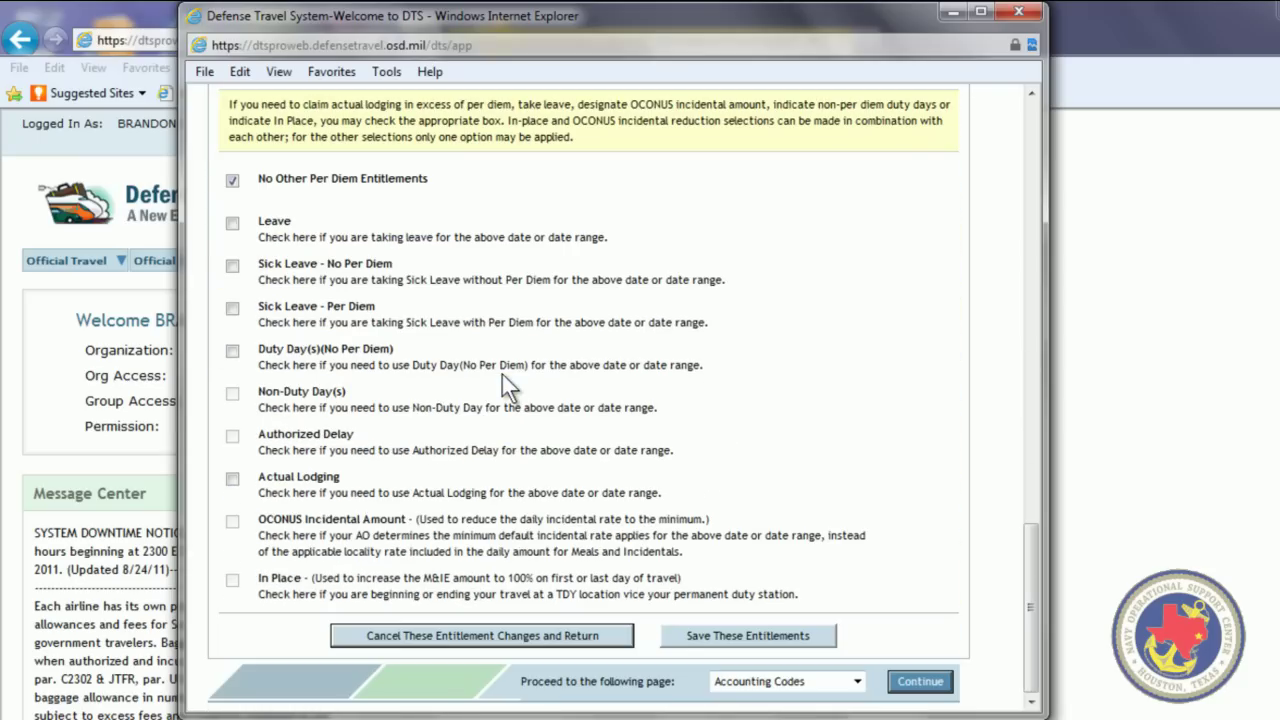
click(745, 632)
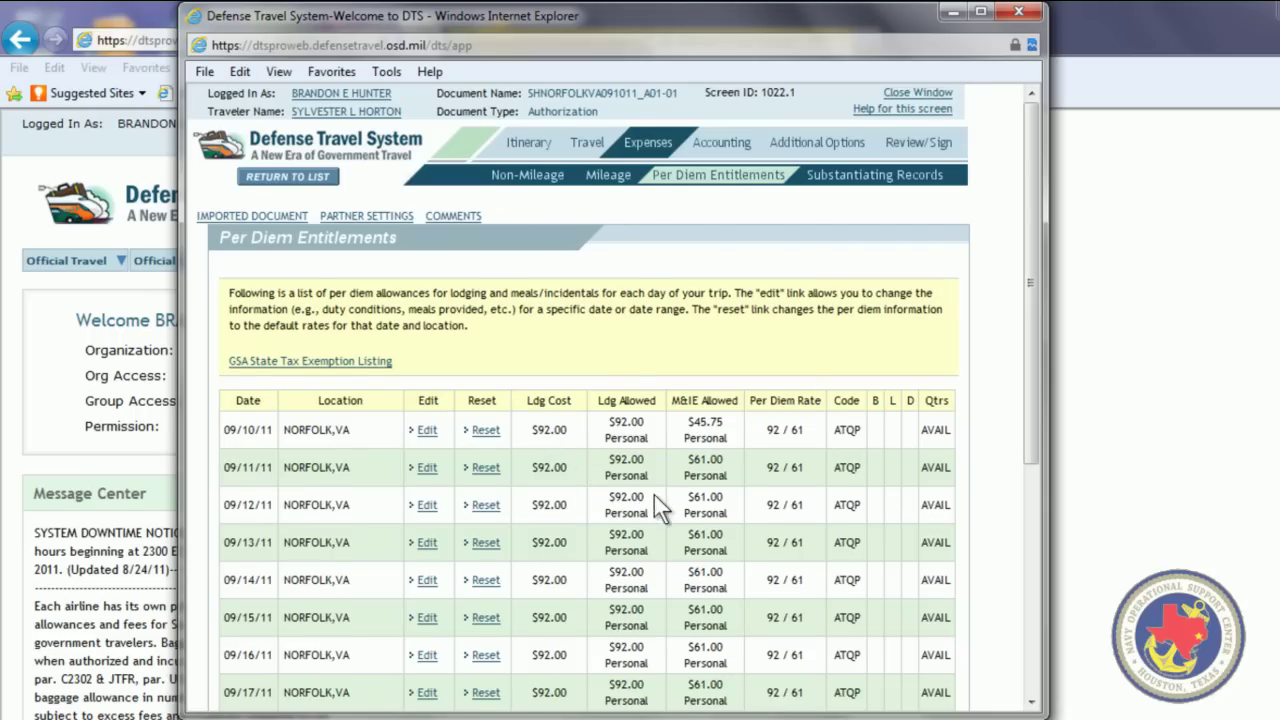
scroll(655, 495, down, 5)
scroll(655, 495, up, 6)
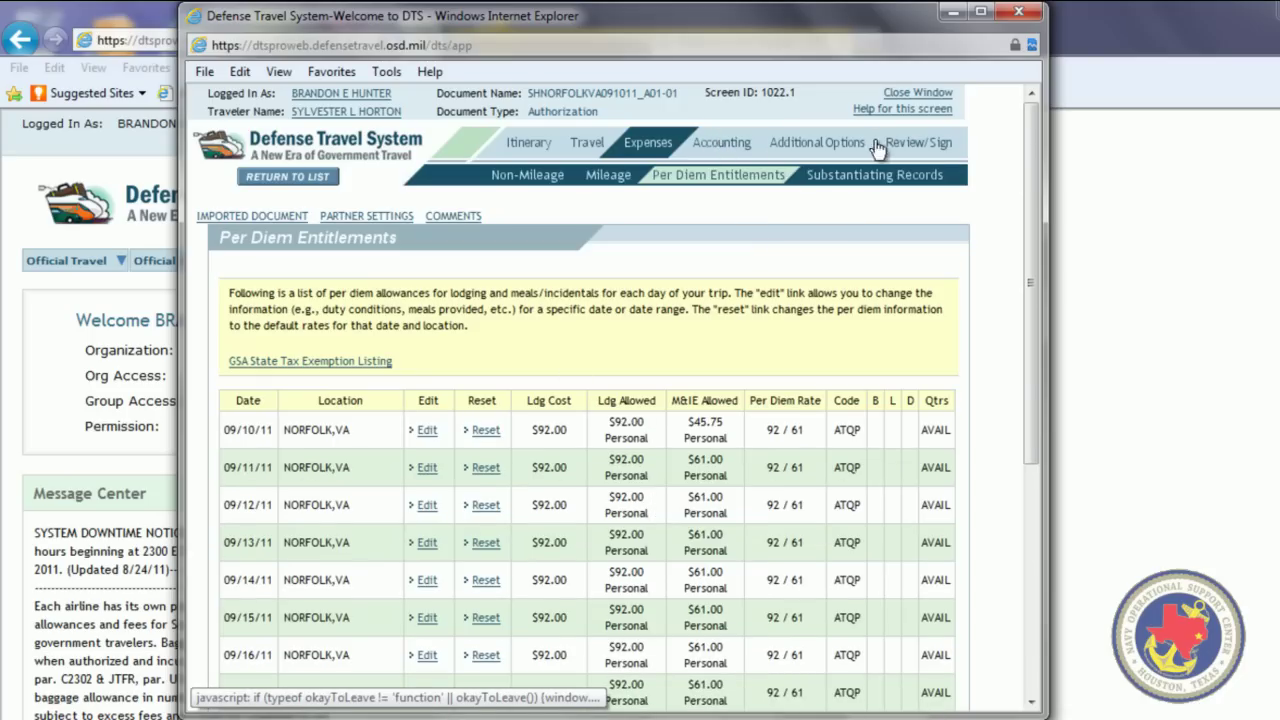
Go to Review/Sign and check Other Auths., which shows no other authorizations exist
click(937, 144)
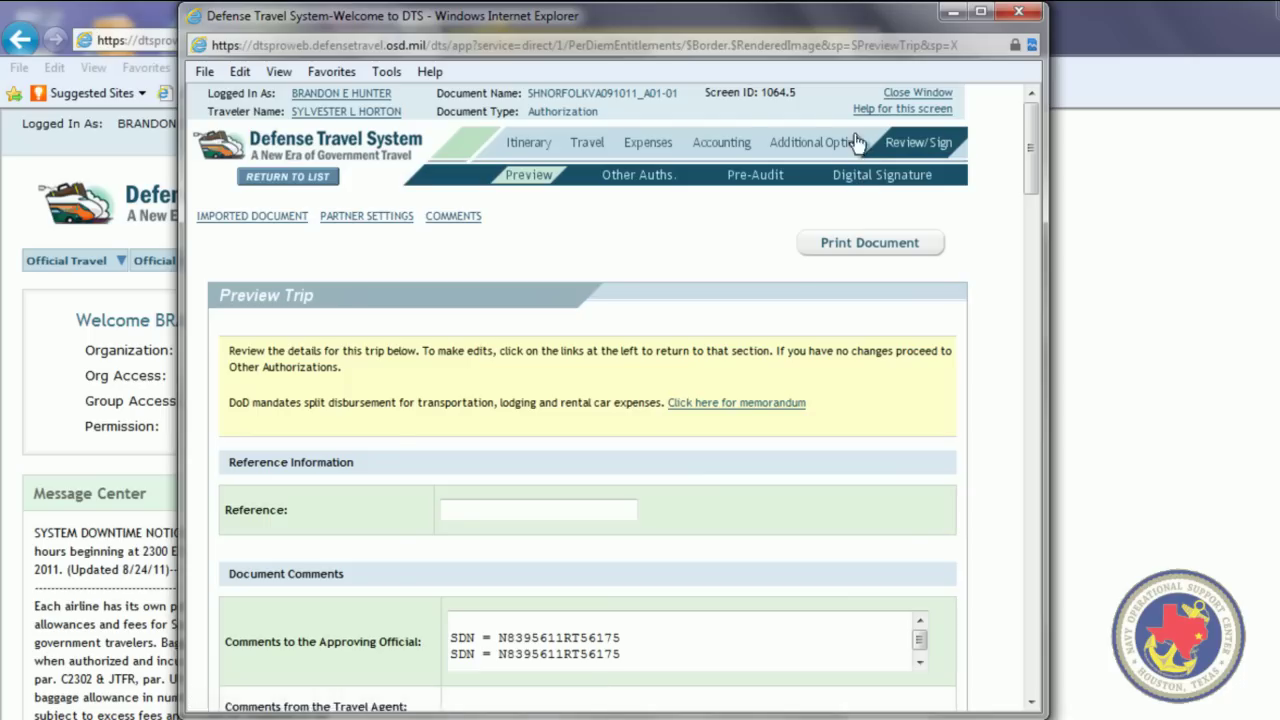
scroll(606, 230, down, 5)
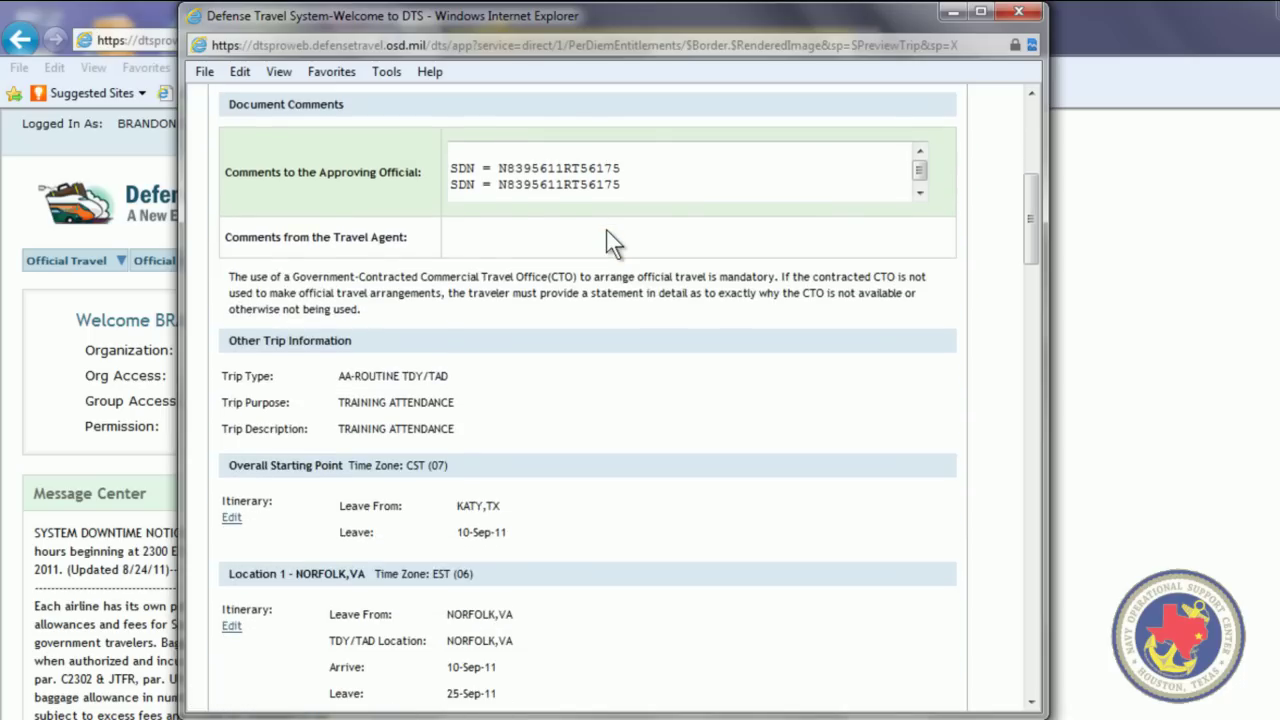
scroll(606, 230, up, 5)
click(638, 178)
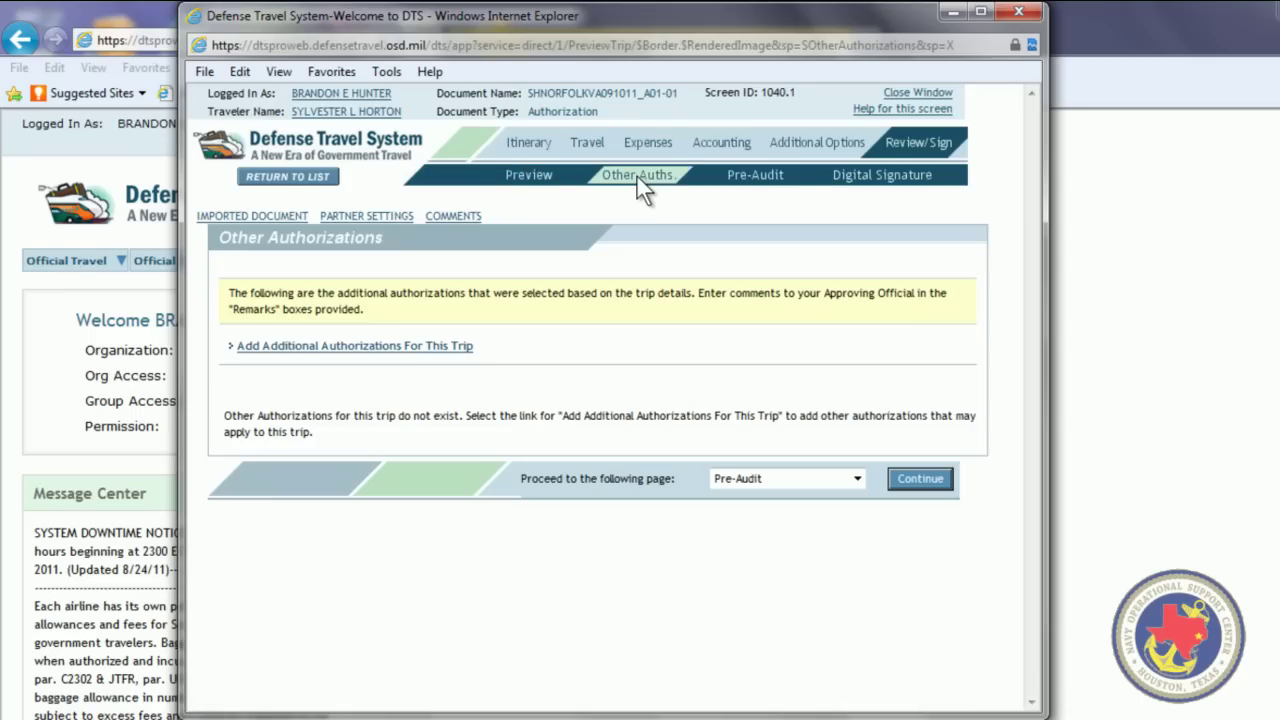
click(755, 178)
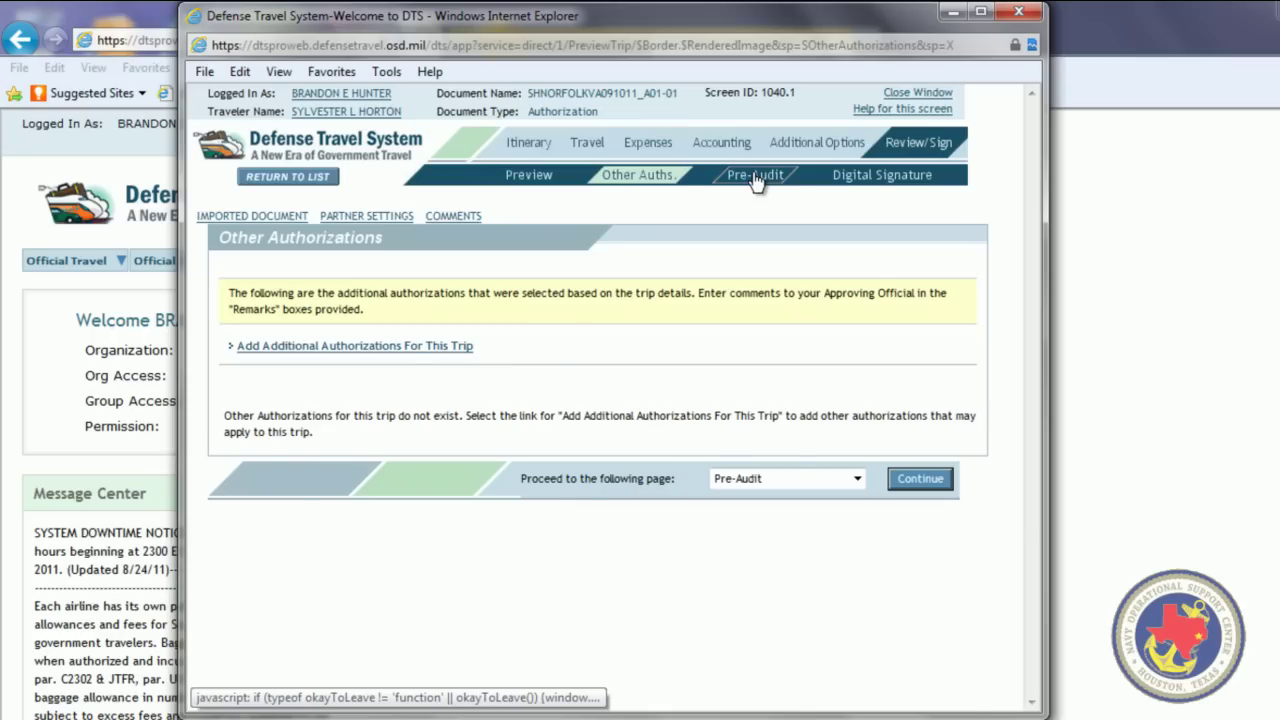
Justify the payment method flag with "LODGING NOT BOOKED", fixing the lowercase first letter
scroll(534, 245, down, 3)
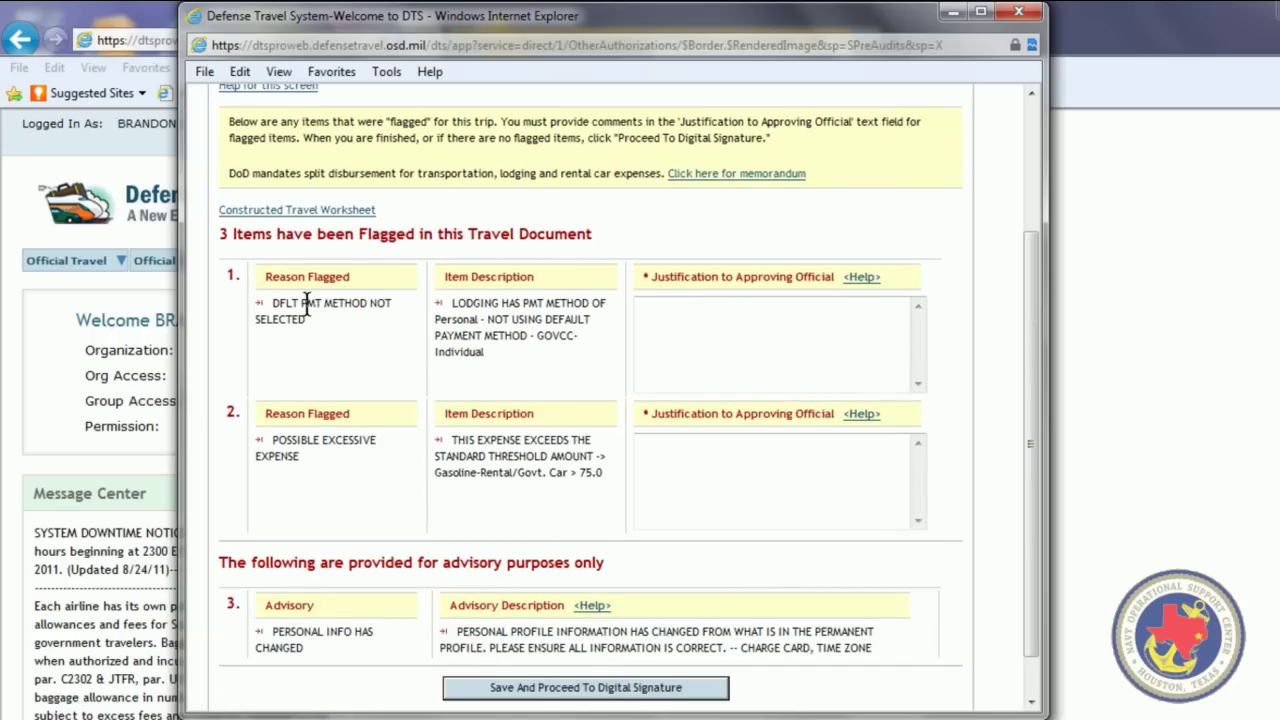
click(687, 316)
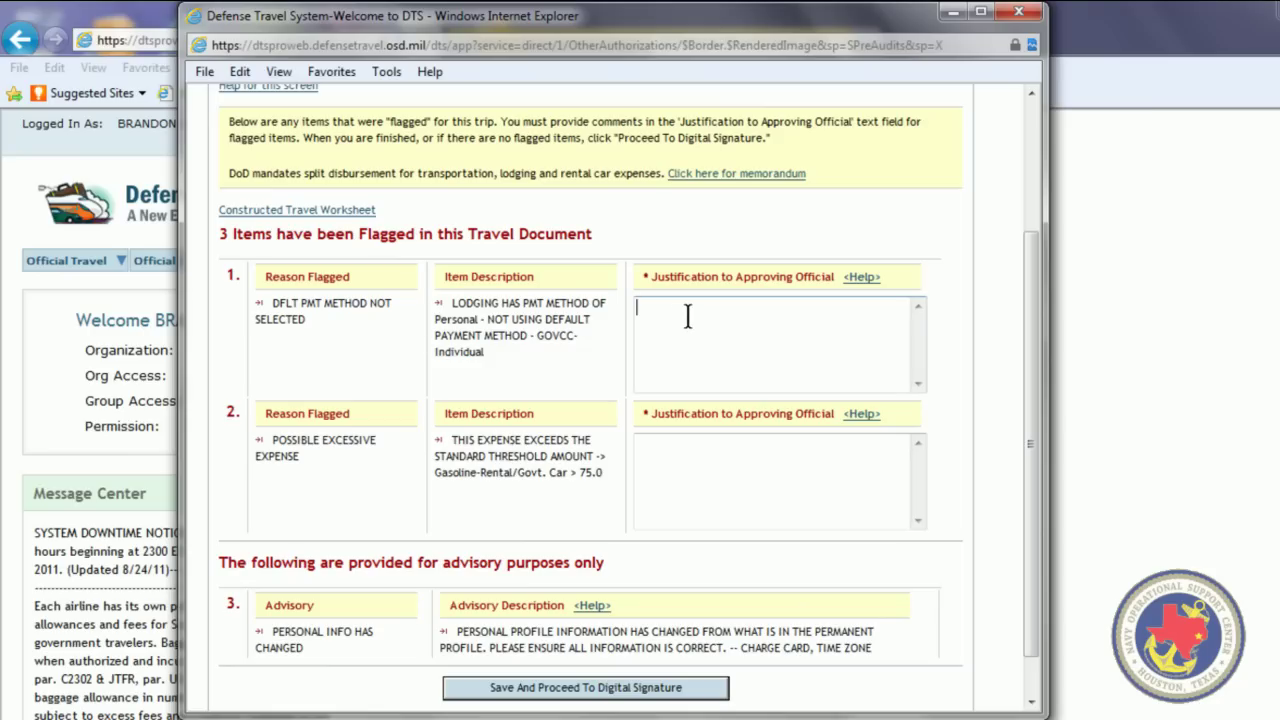
text(lODGING NOT BOOKED)
click(643, 307)
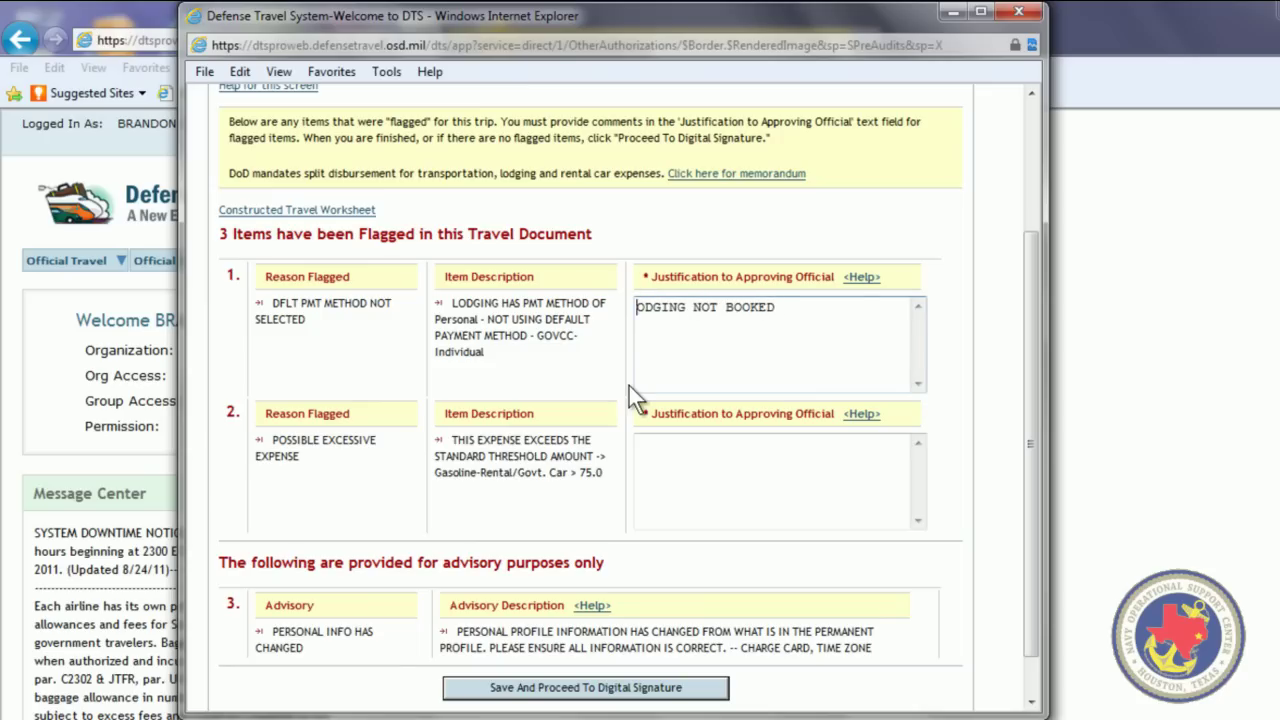
key(BackSpace)
text(L)
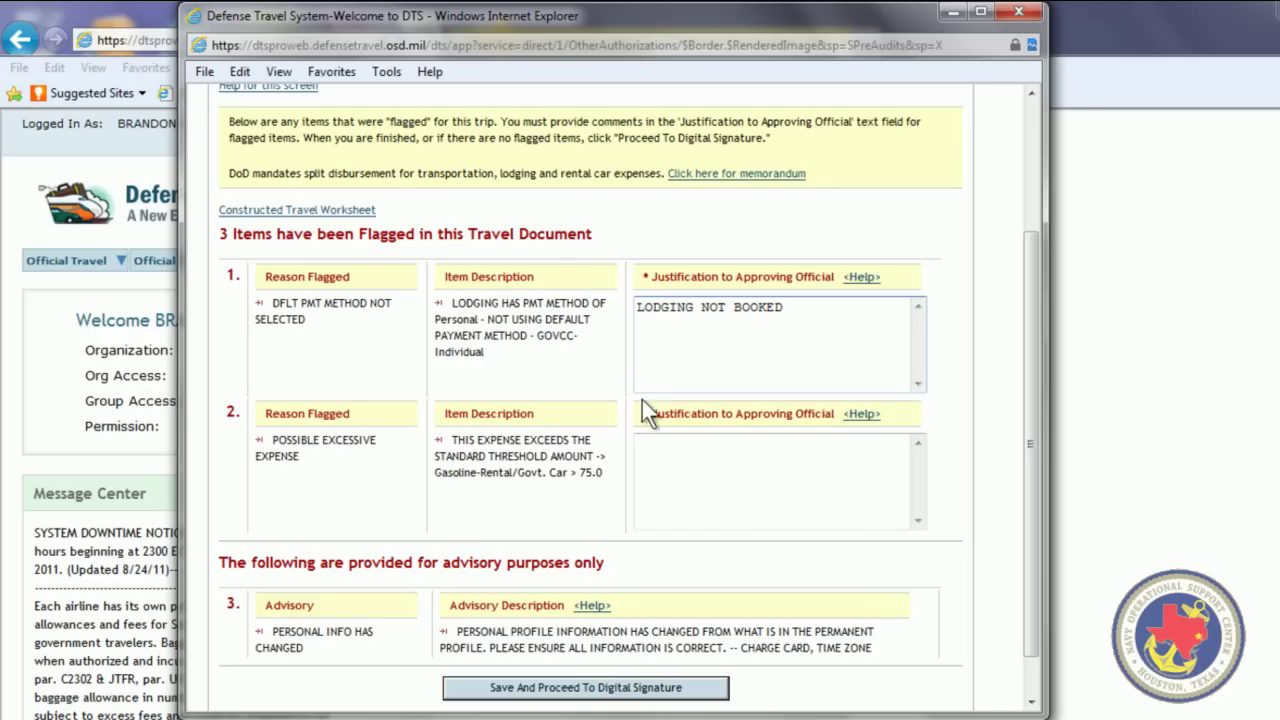
Justify the possible excessive gasoline expense flag with "Estimated expense"
click(718, 472)
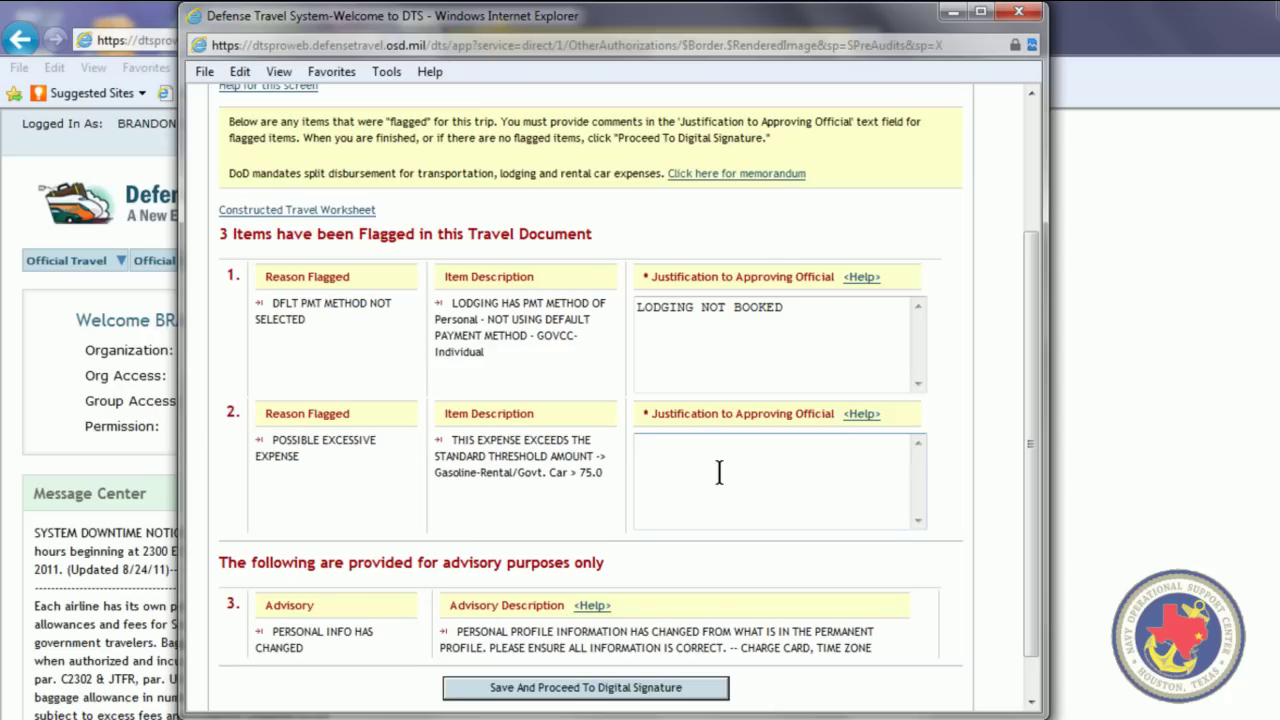
text(Estimated expense)
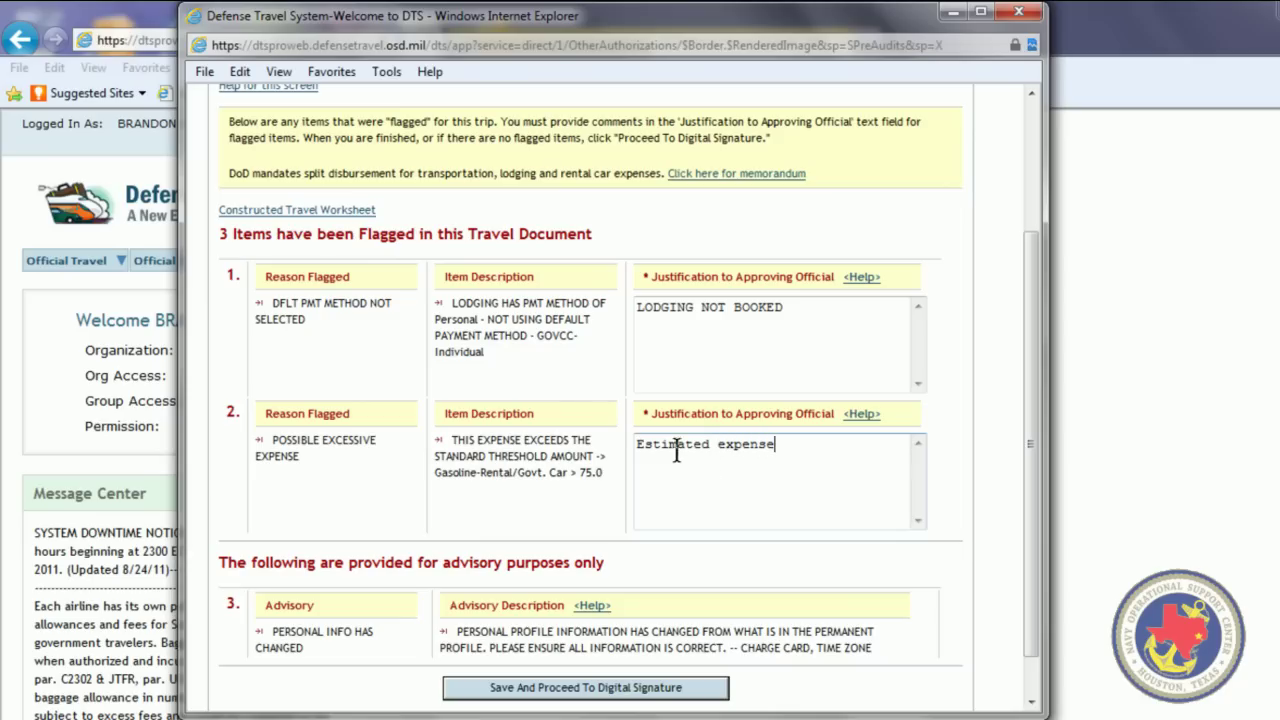
scroll(575, 408, down, 1)
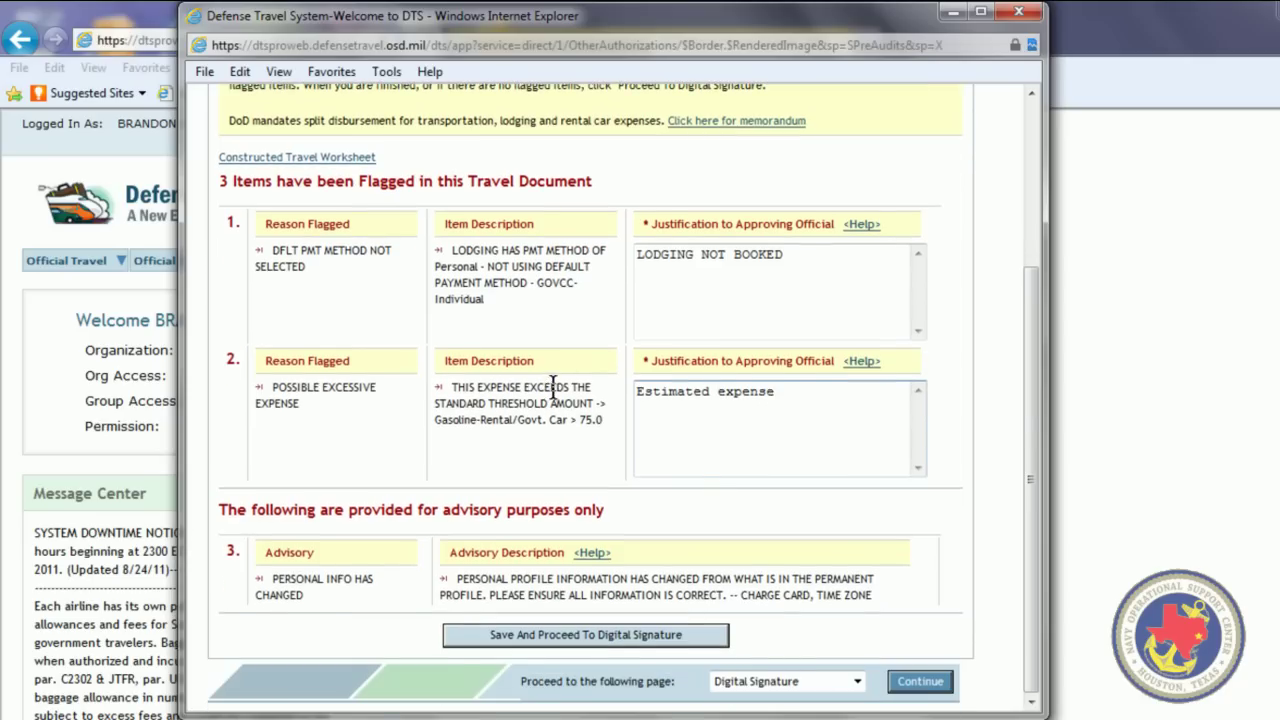
scroll(551, 387, up, 4)
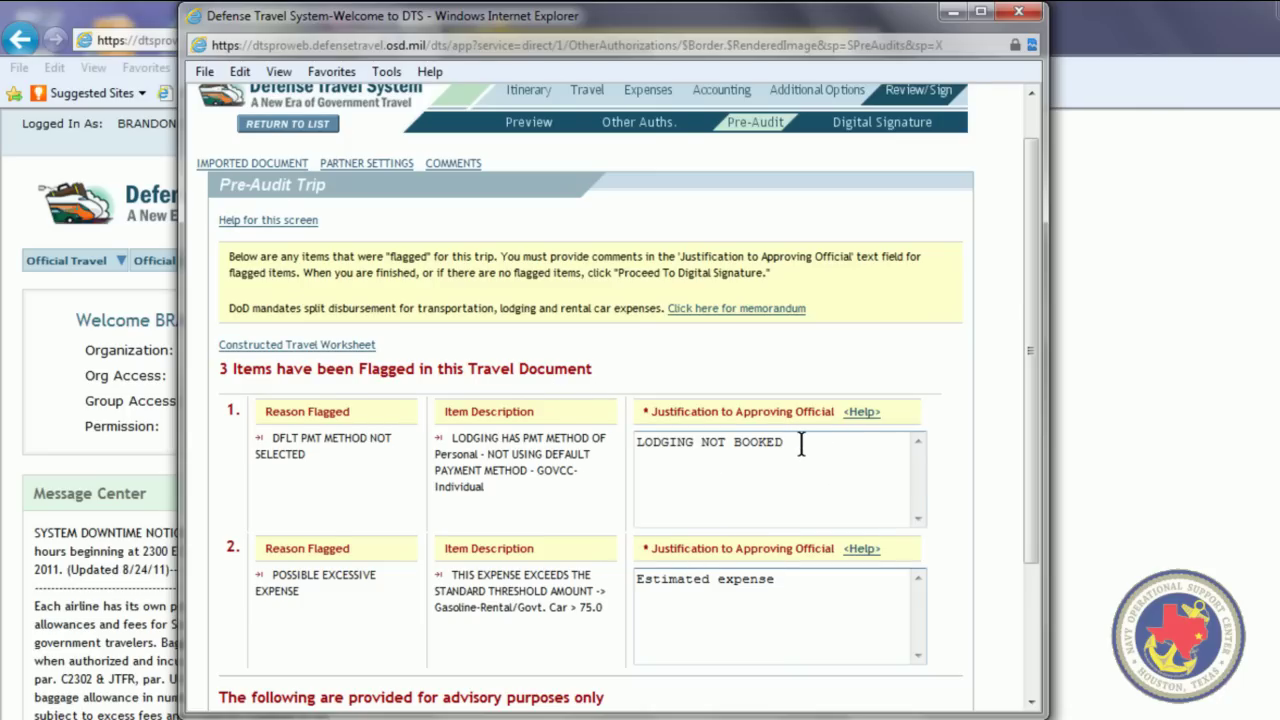
scroll(800, 452, down, 2)
scroll(798, 450, down, 2)
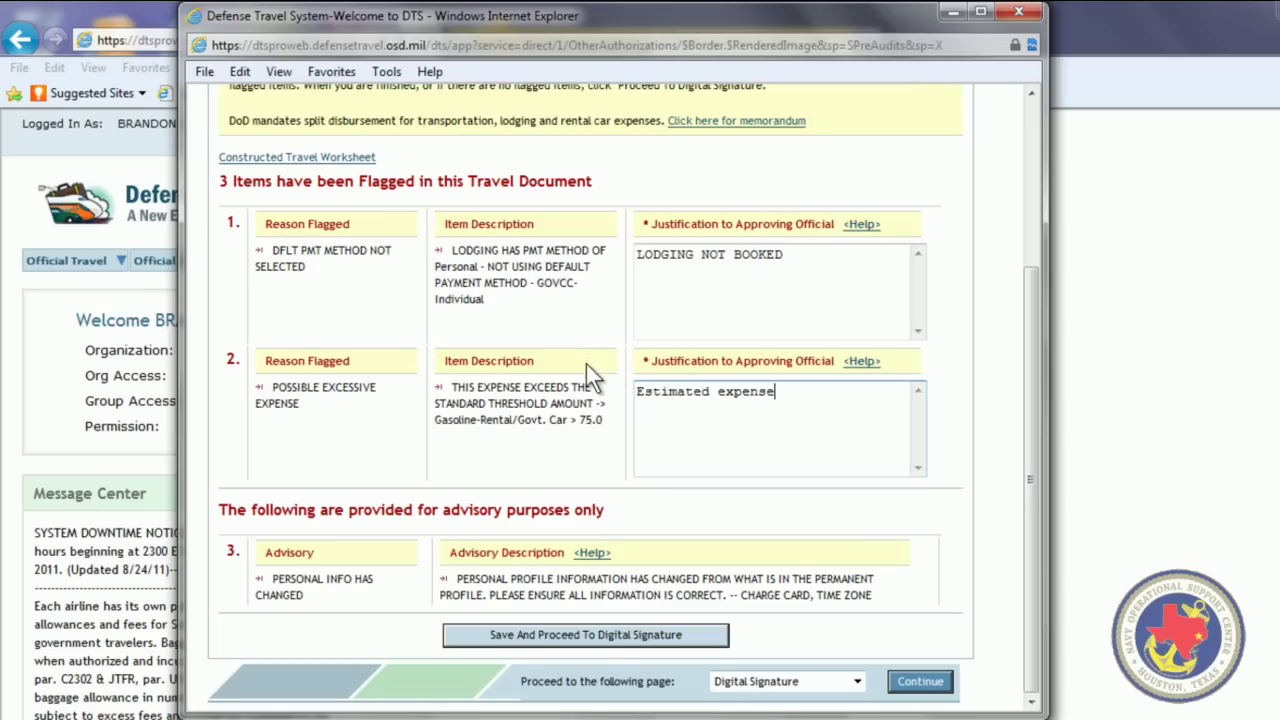
Proceed to Digital Signature and stamp the authorization SIGNED, keeping routing list NOSC HOUSTON SELRES
click(607, 630)
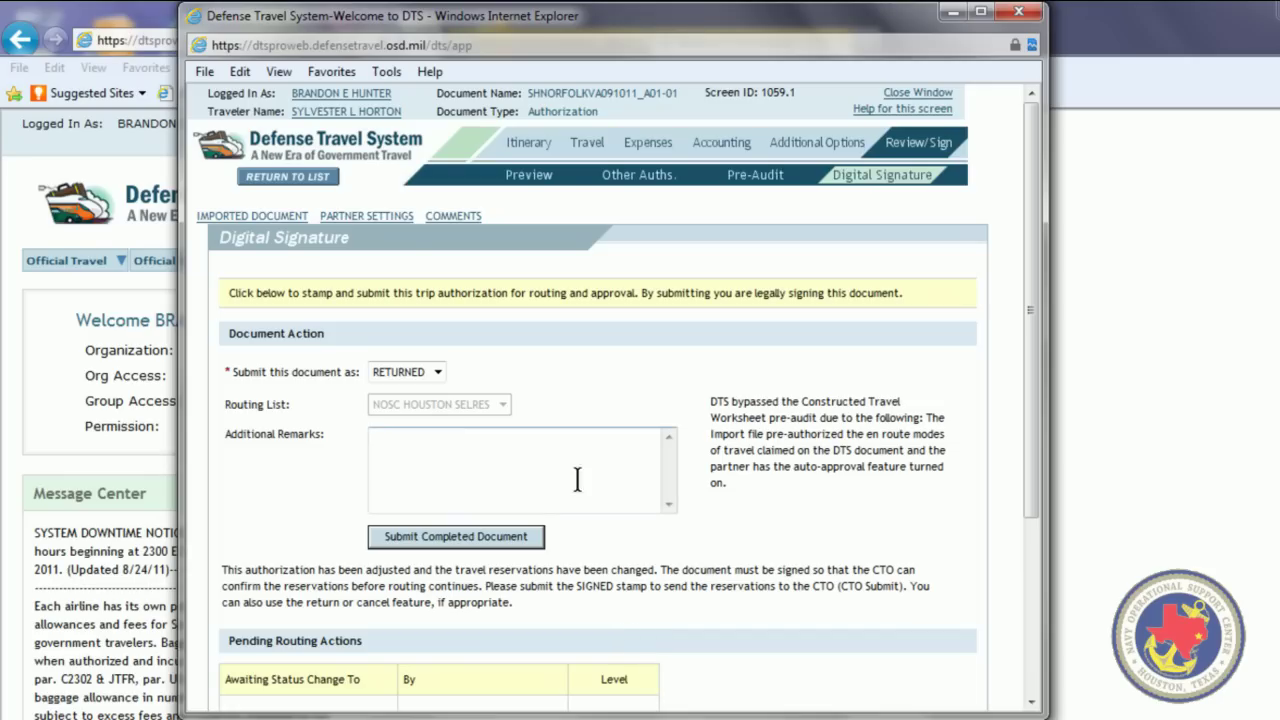
click(437, 371)
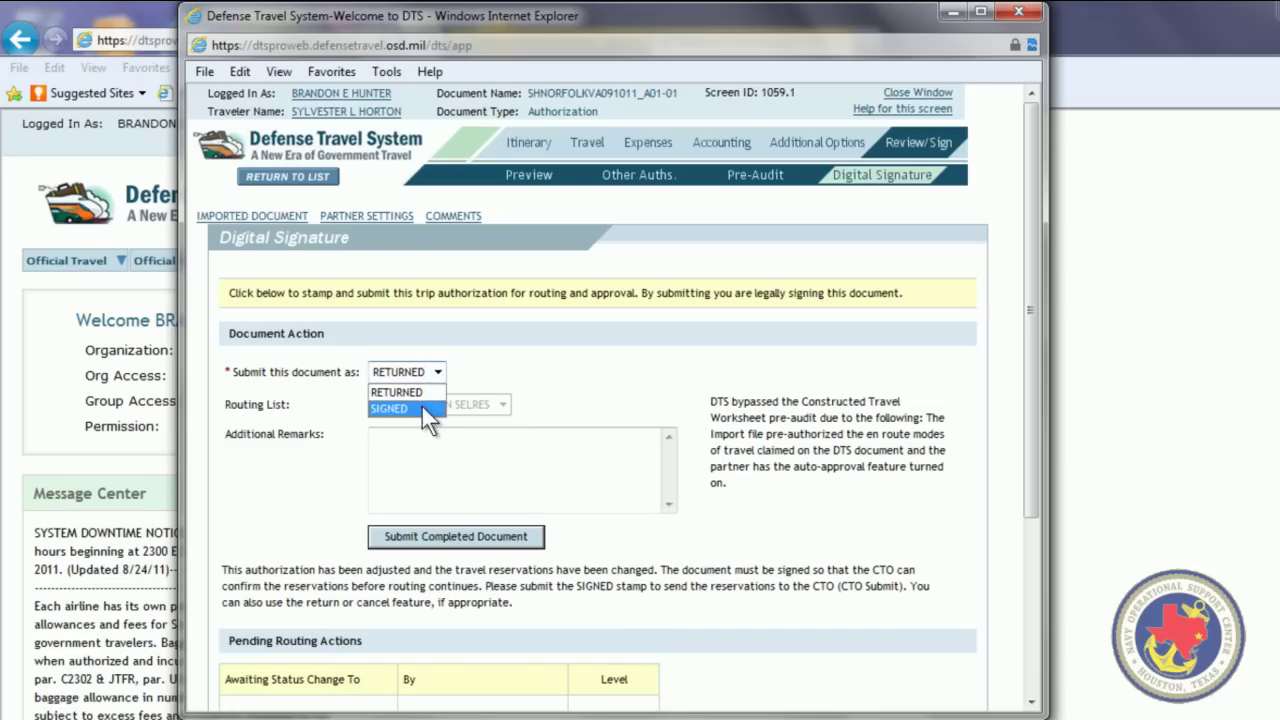
click(421, 402)
click(633, 347)
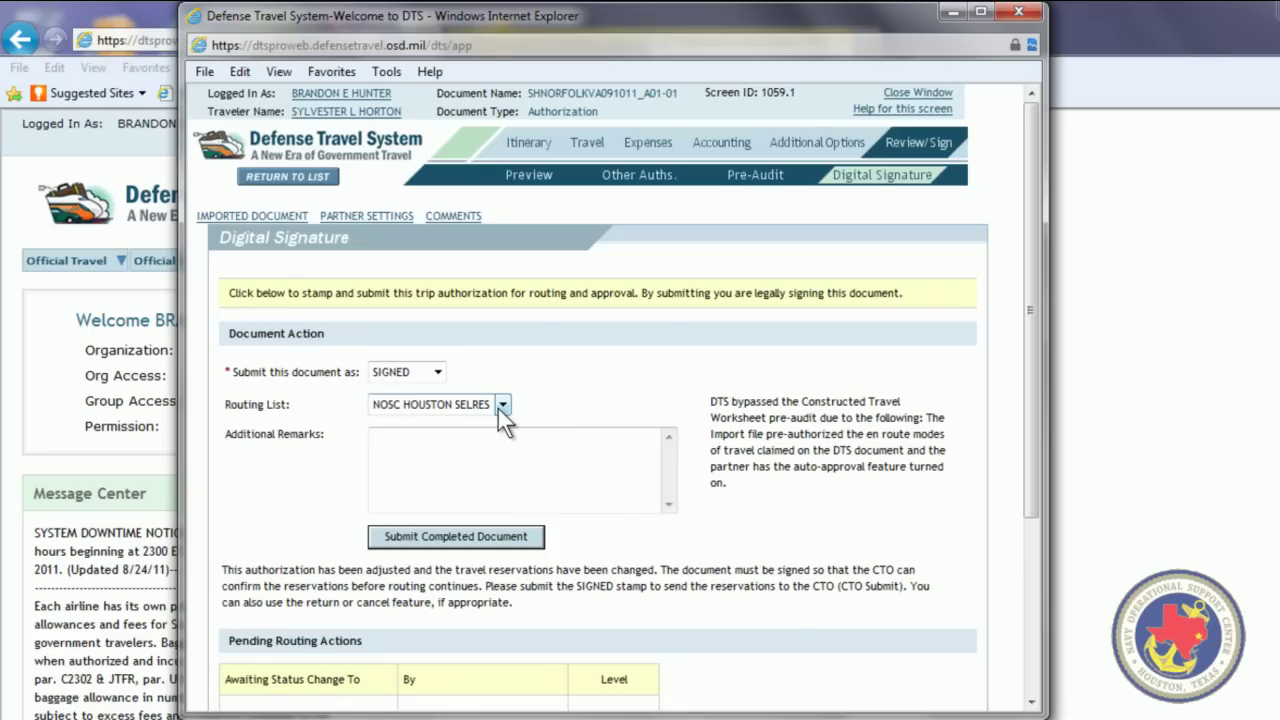
click(551, 450)
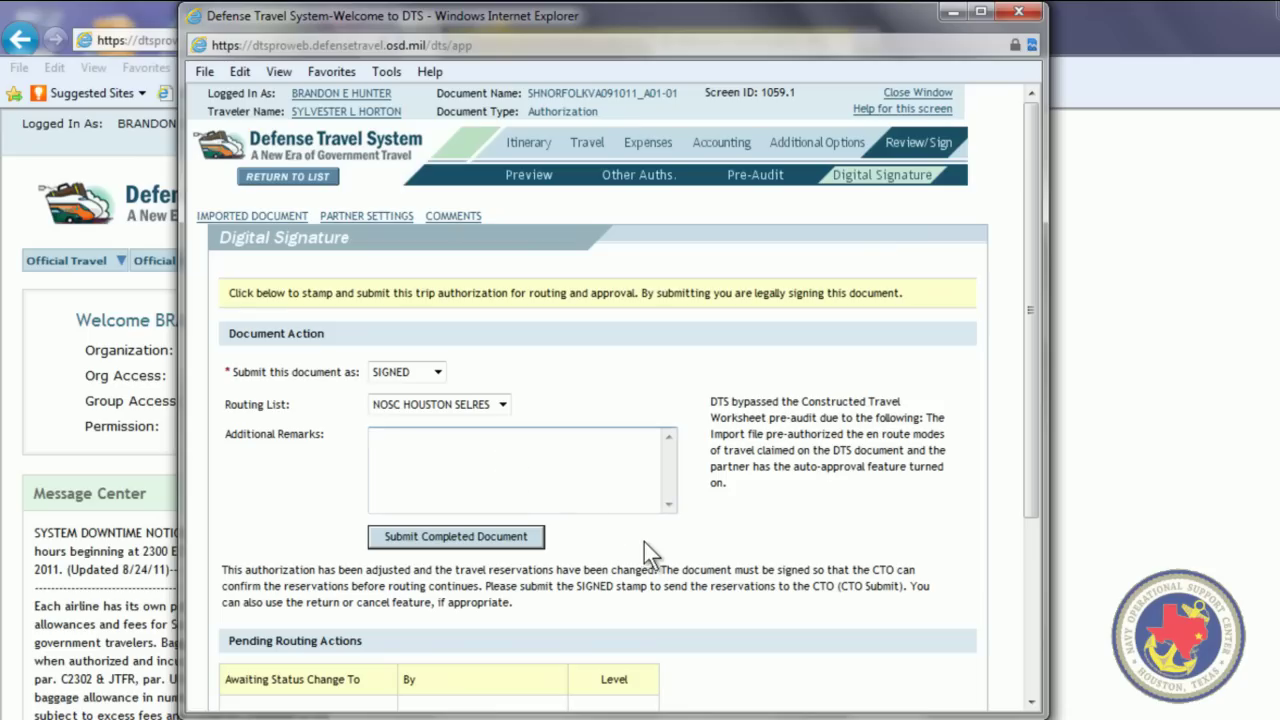
Submit the completed document and sign it with the ActivClient PIN, yielding CTO SUBMIT status
click(465, 531)
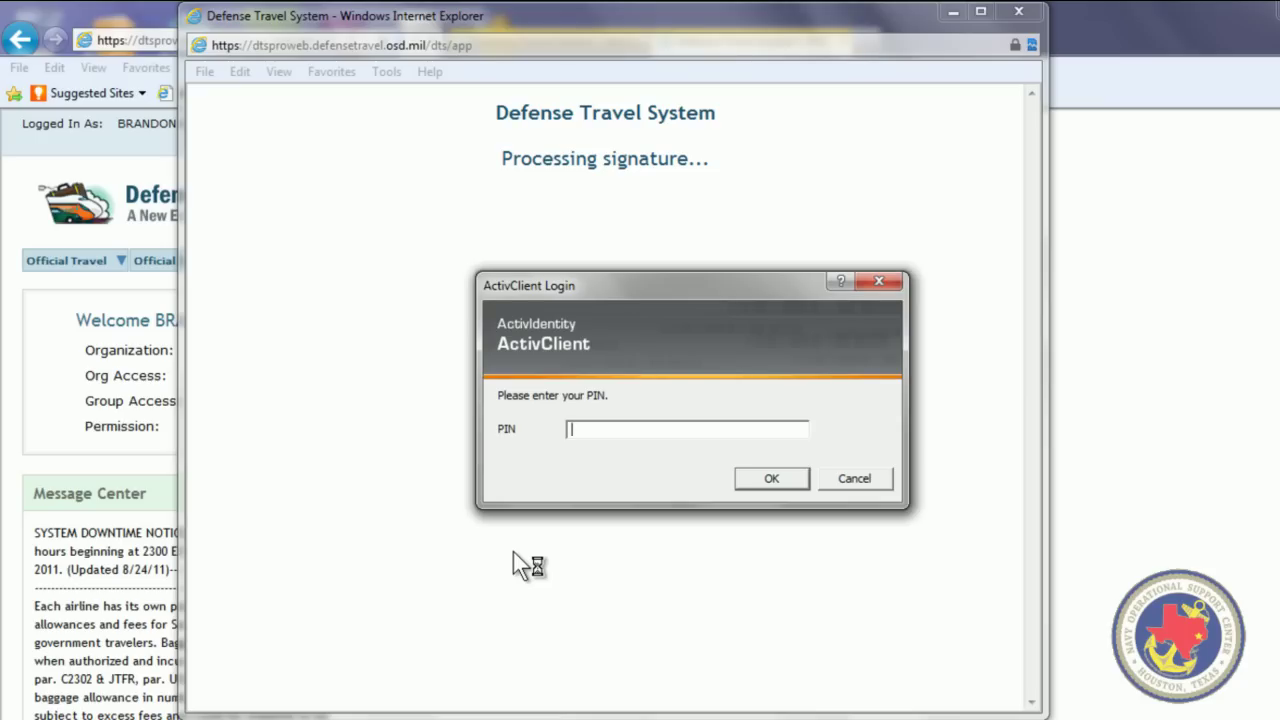
text(********)
key(Return)
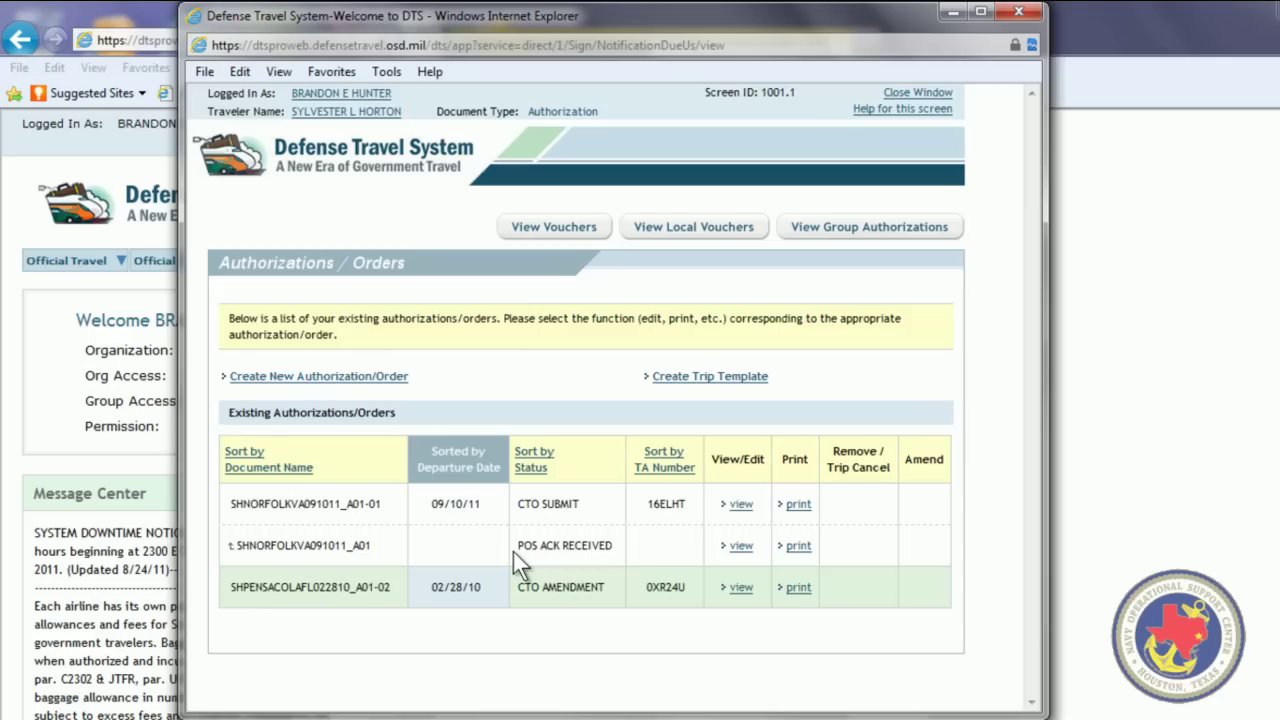